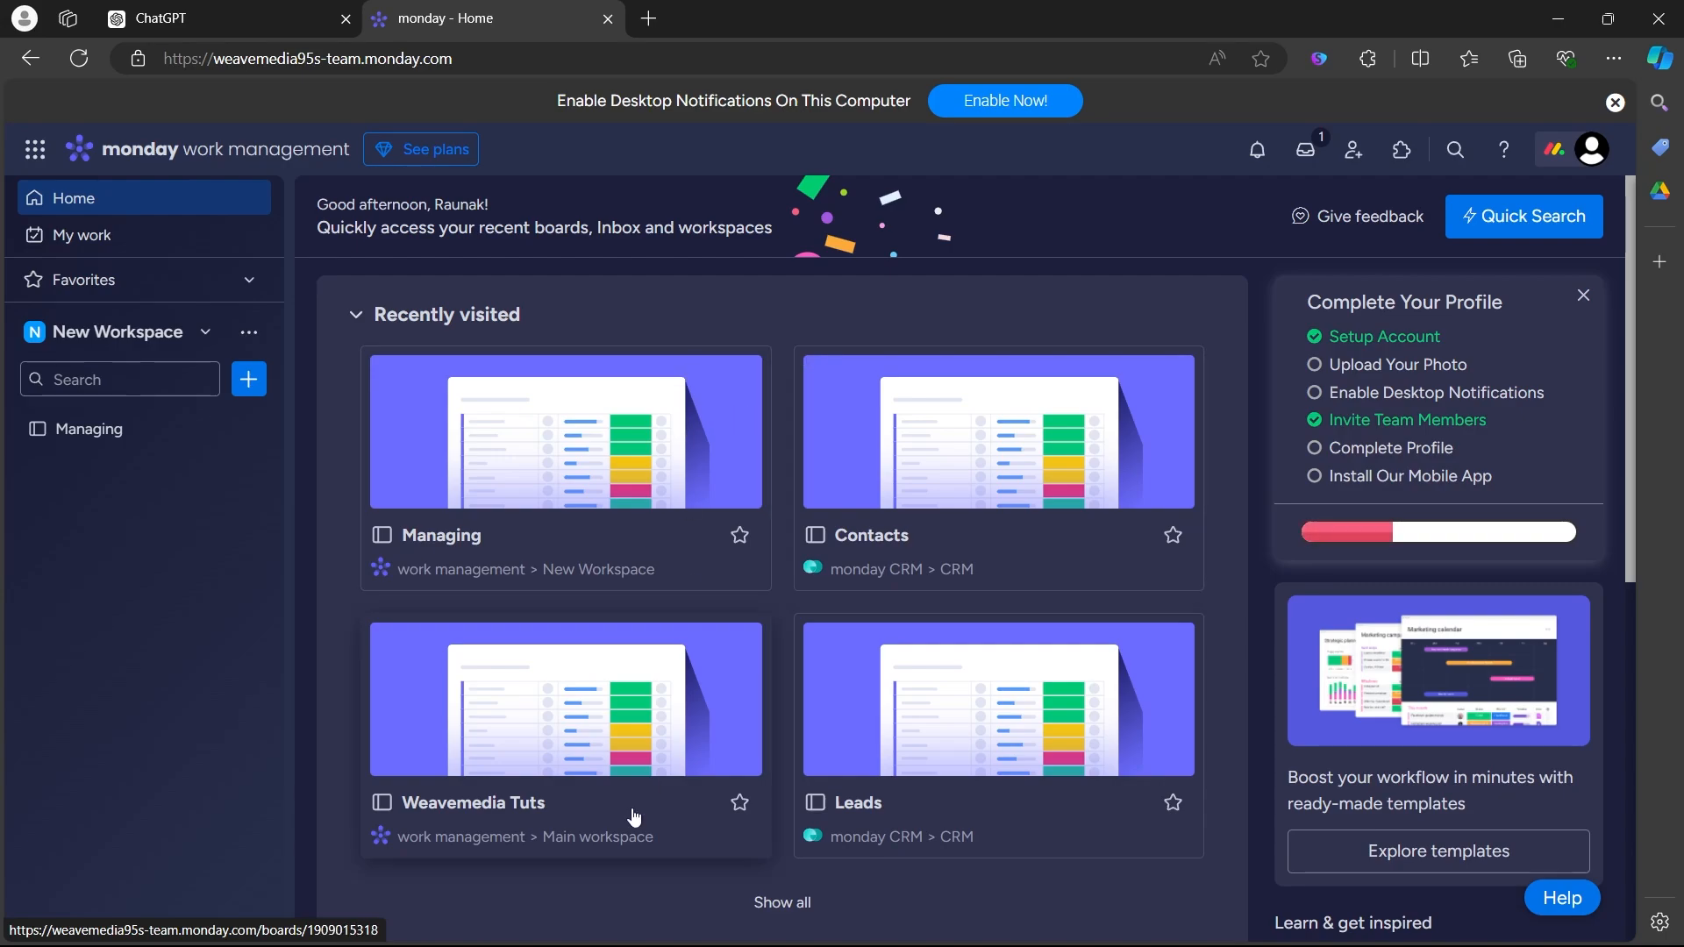
Step: Switch from Work Management to the CRM product and view its Contacts board
click(35, 150)
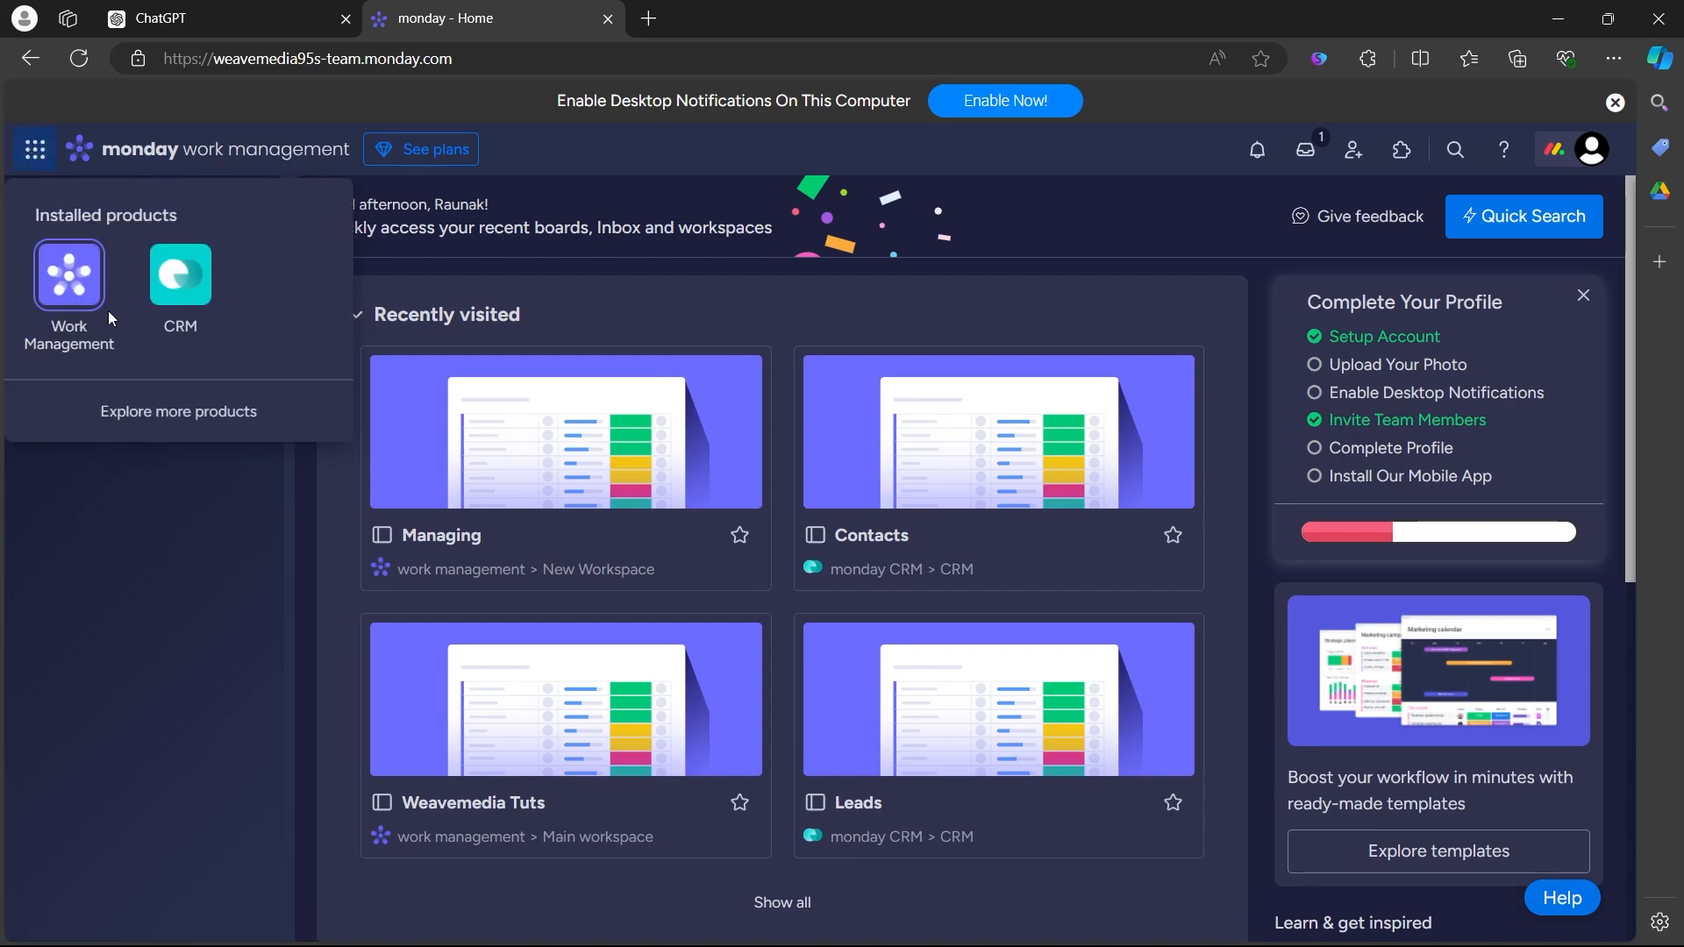
click(192, 307)
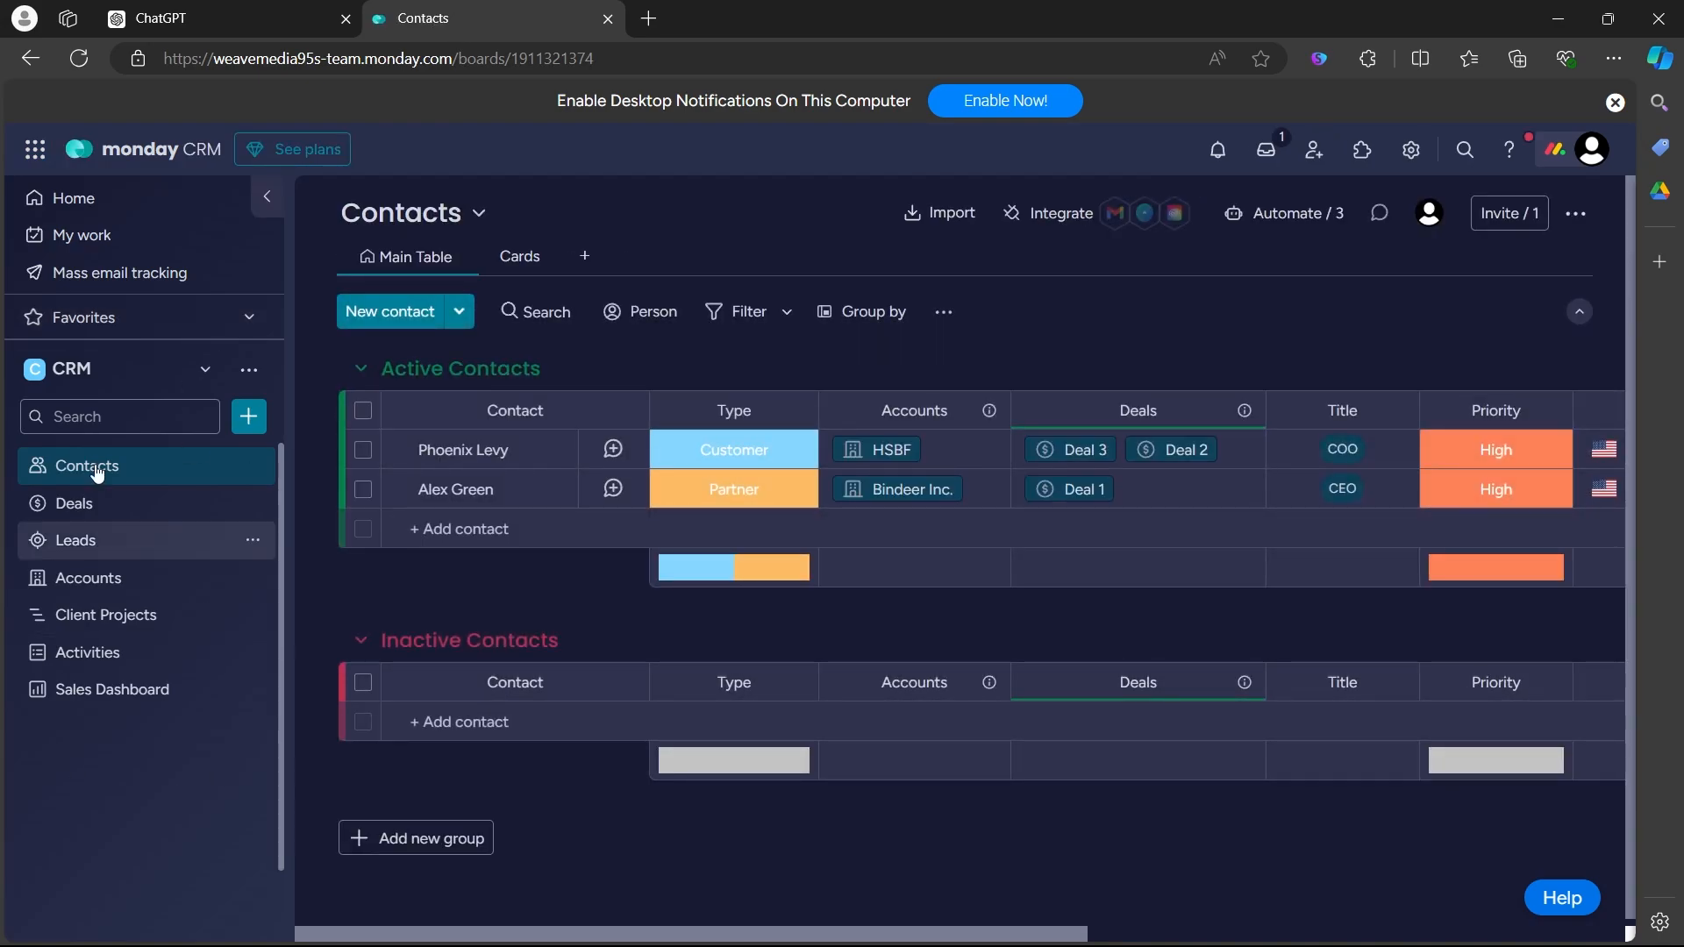
mouse_move(694, 581)
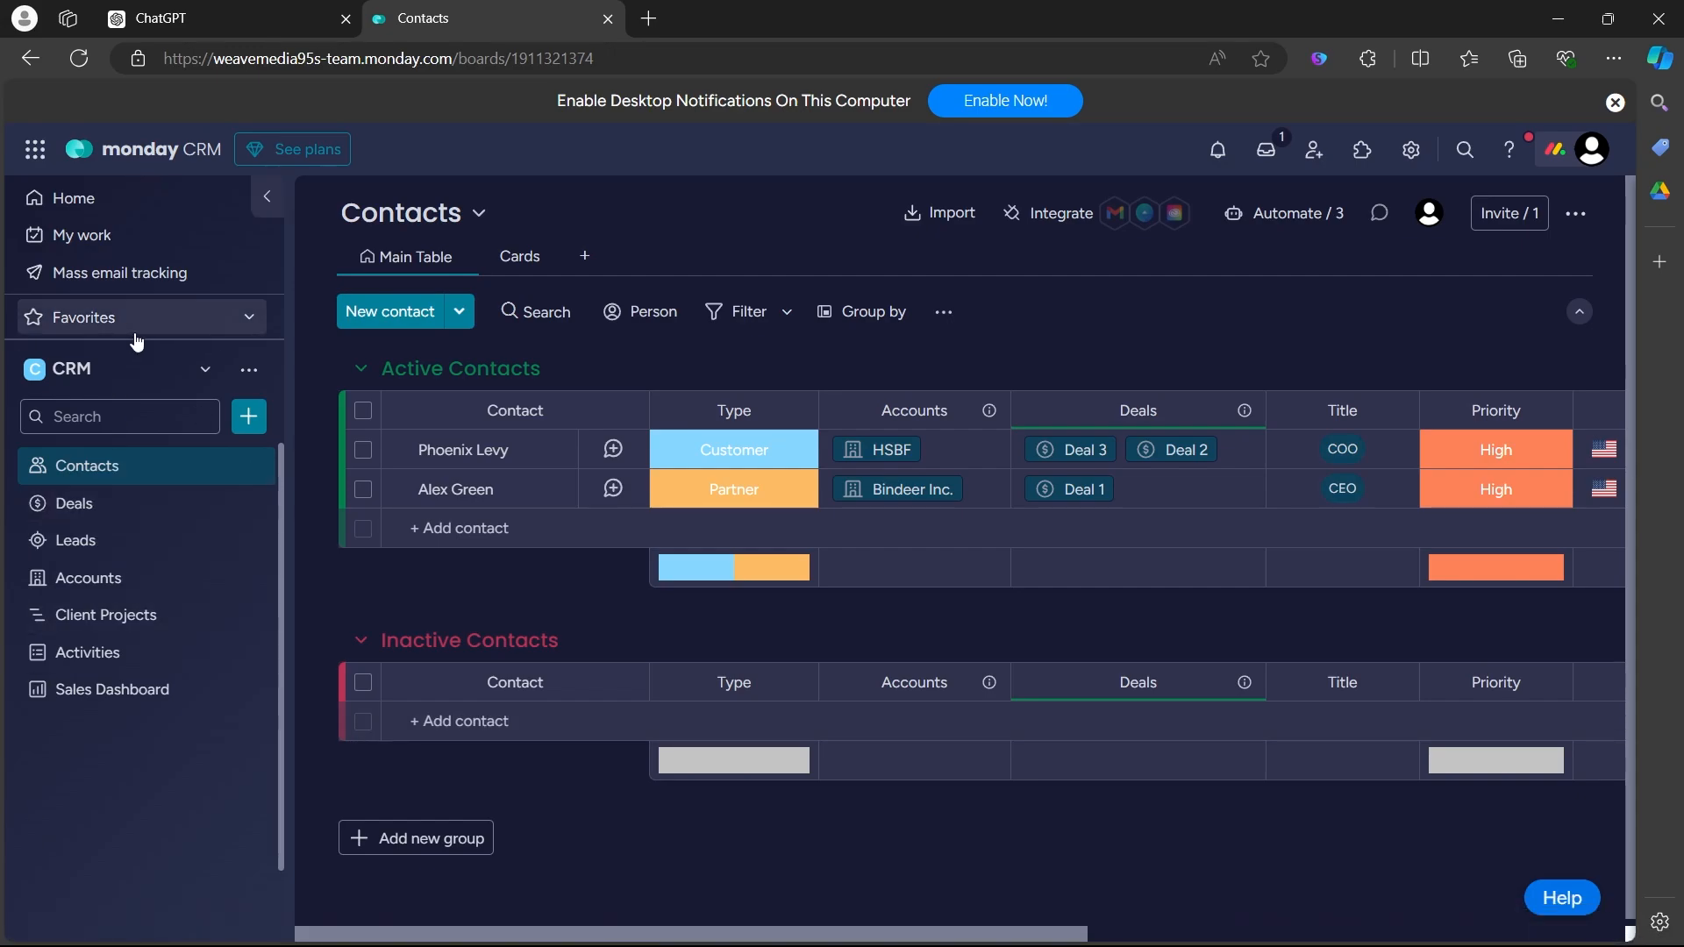
Step: Create a workspace named gg and add the ready-made CRM template from the template center
click(143, 369)
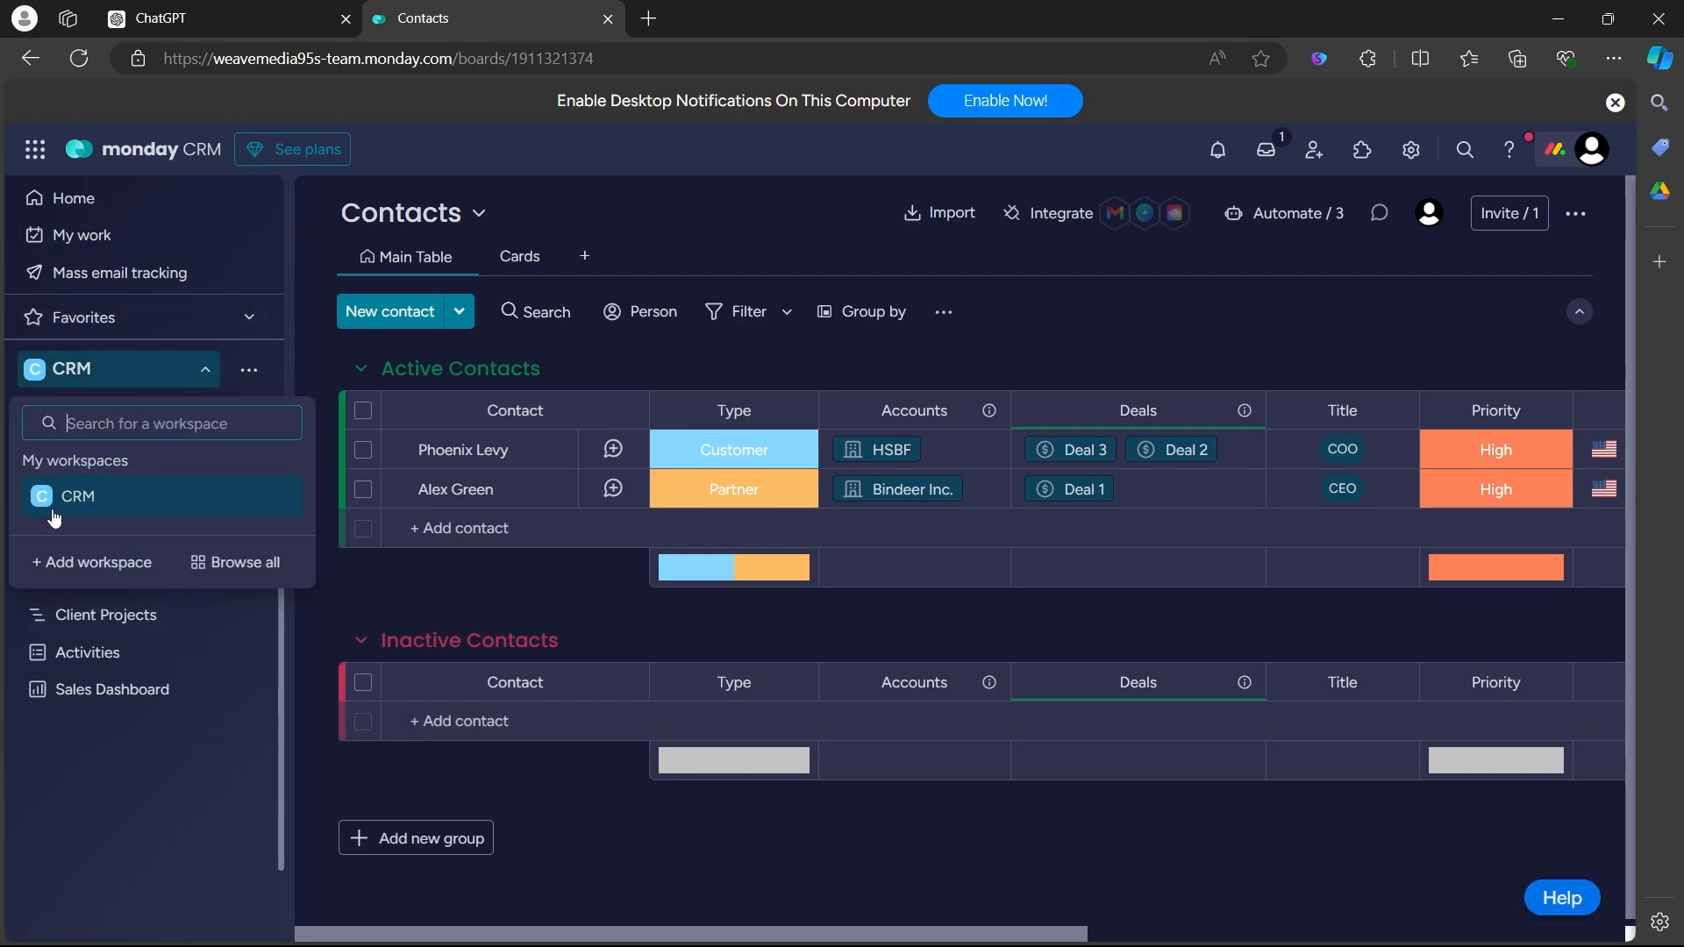
click(120, 565)
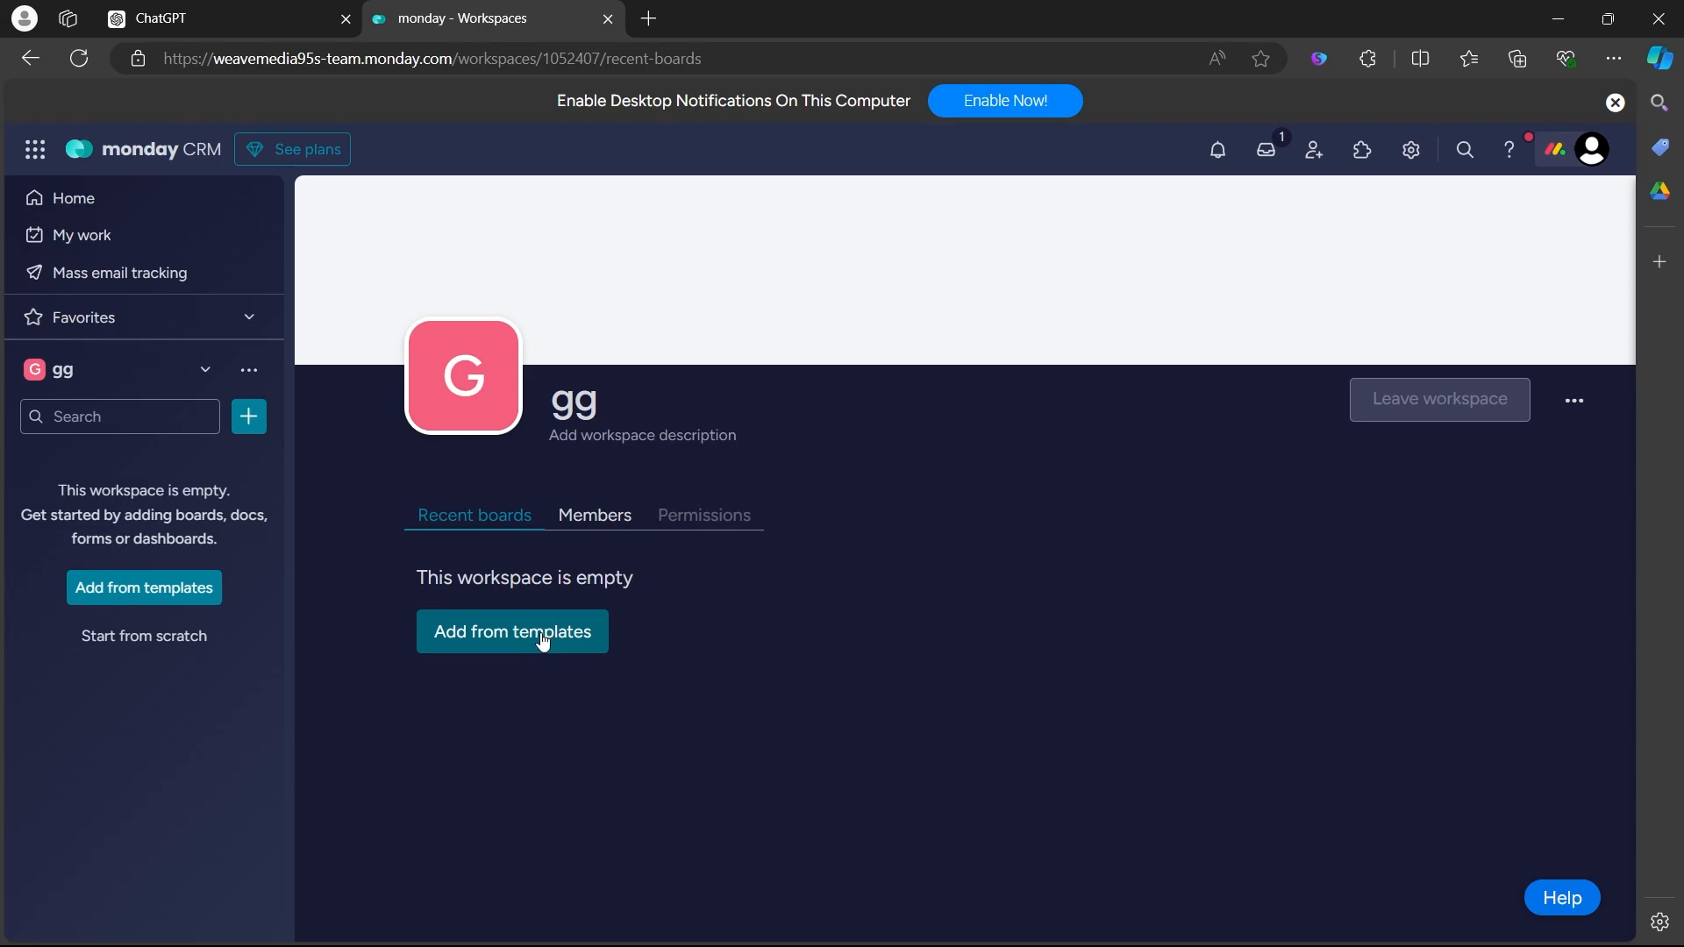
click(543, 641)
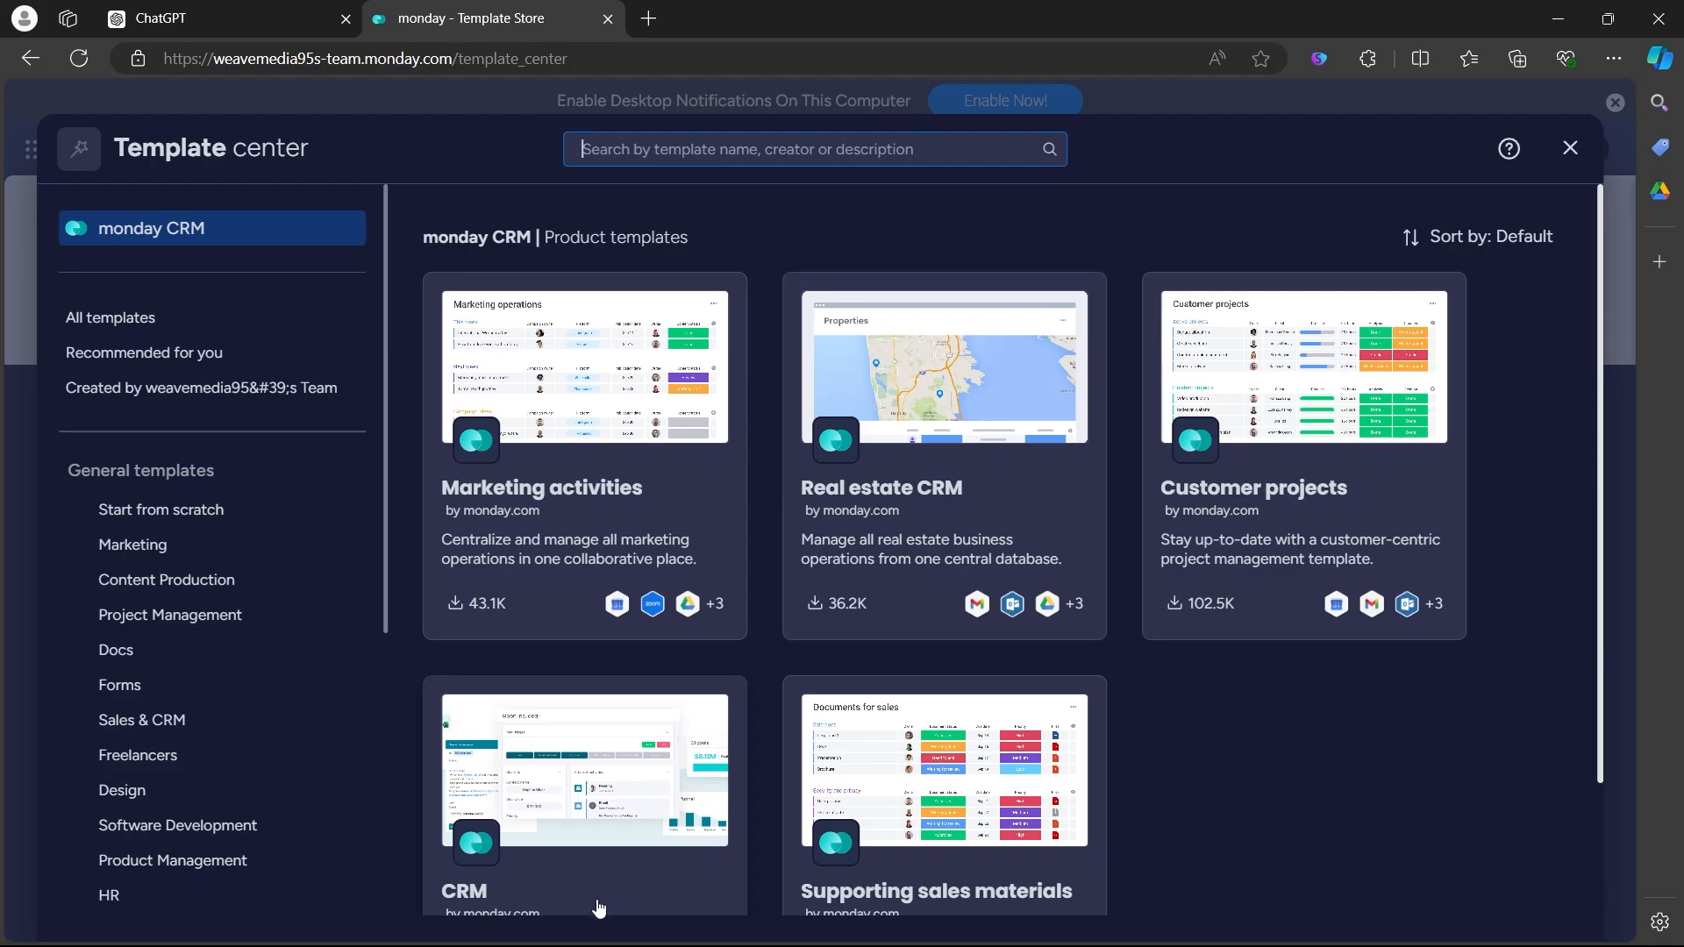
click(537, 882)
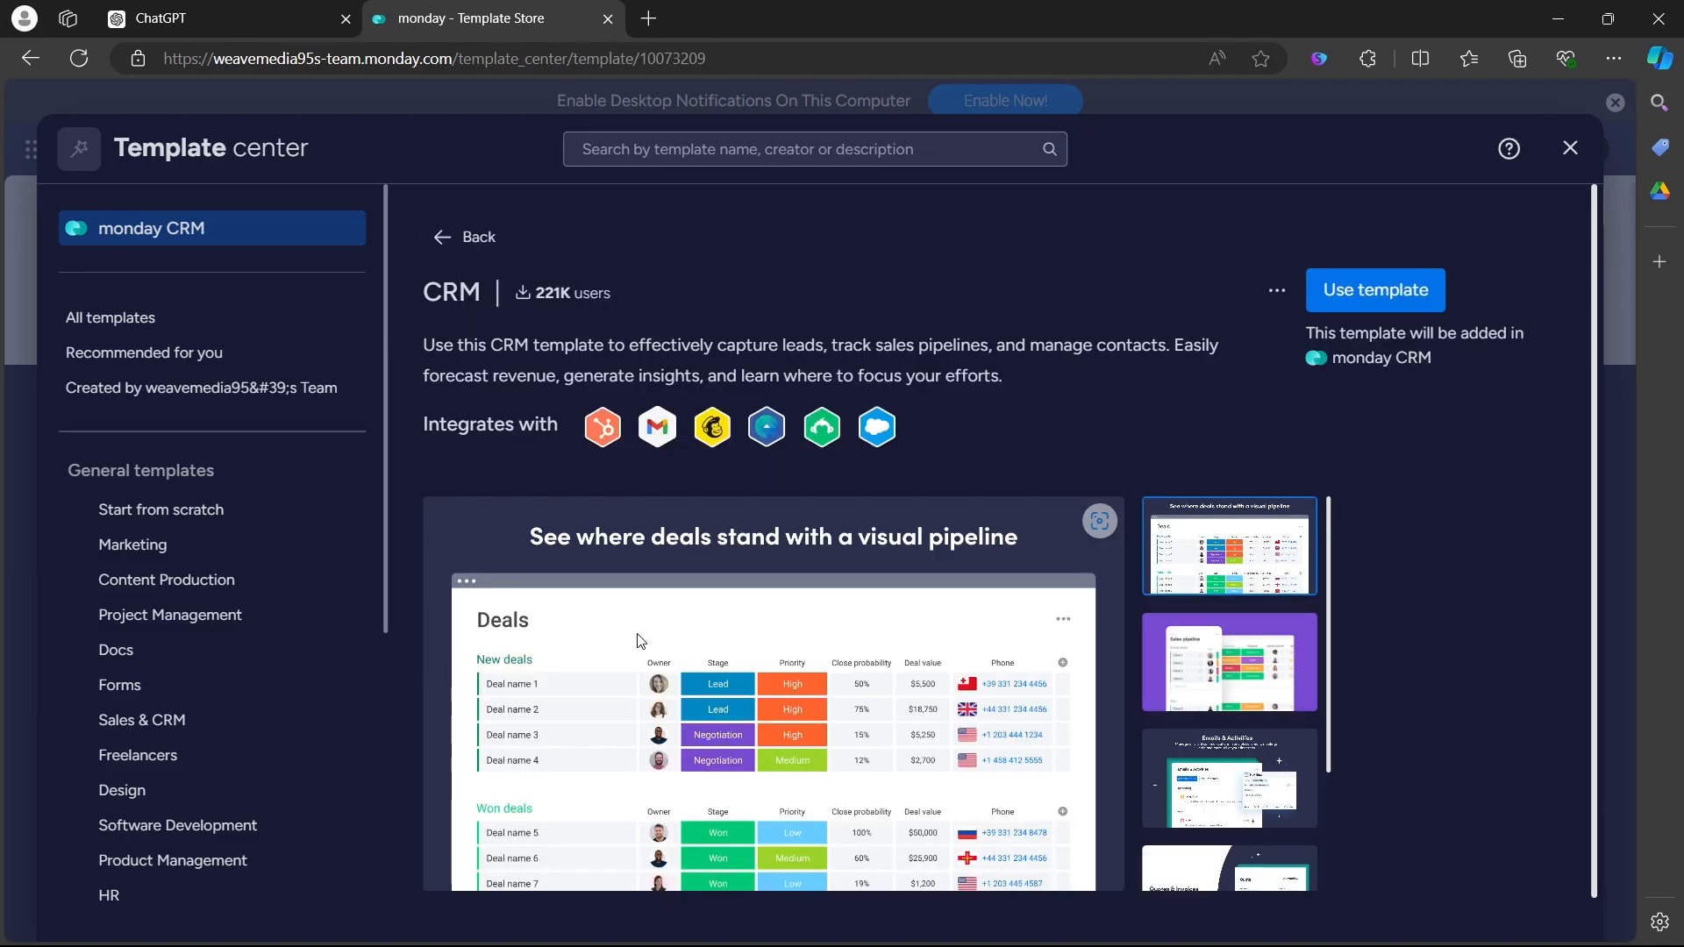
click(1373, 294)
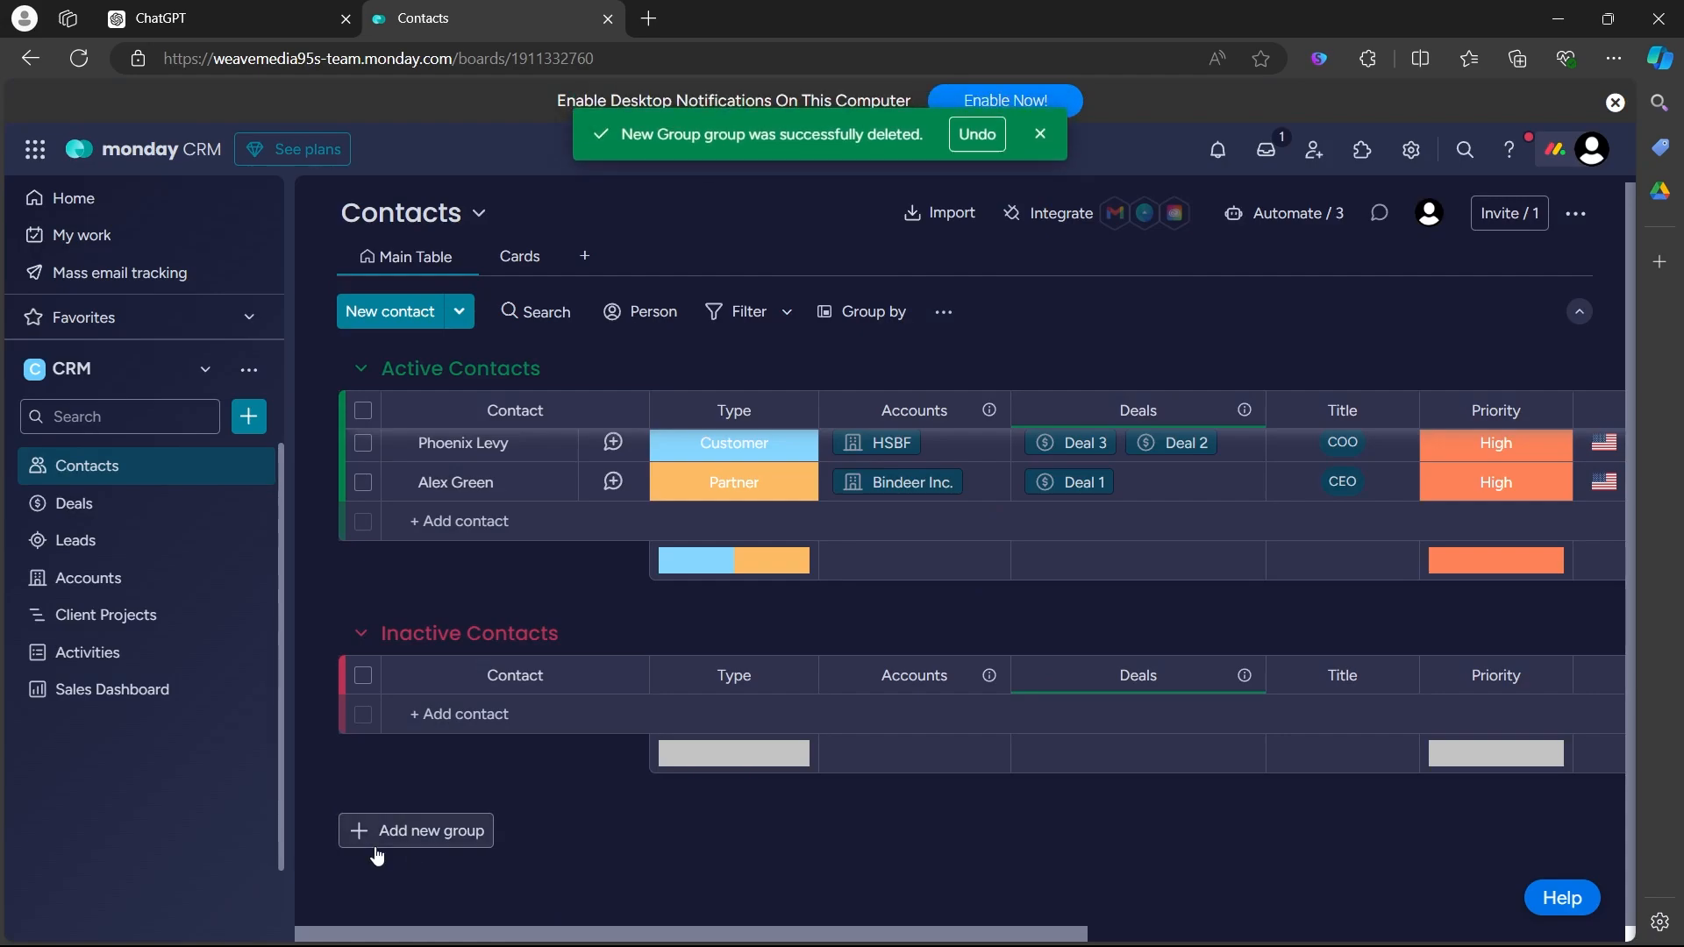
Step: Add a new group named Archive below Inactive Contacts on the Contacts board
click(407, 837)
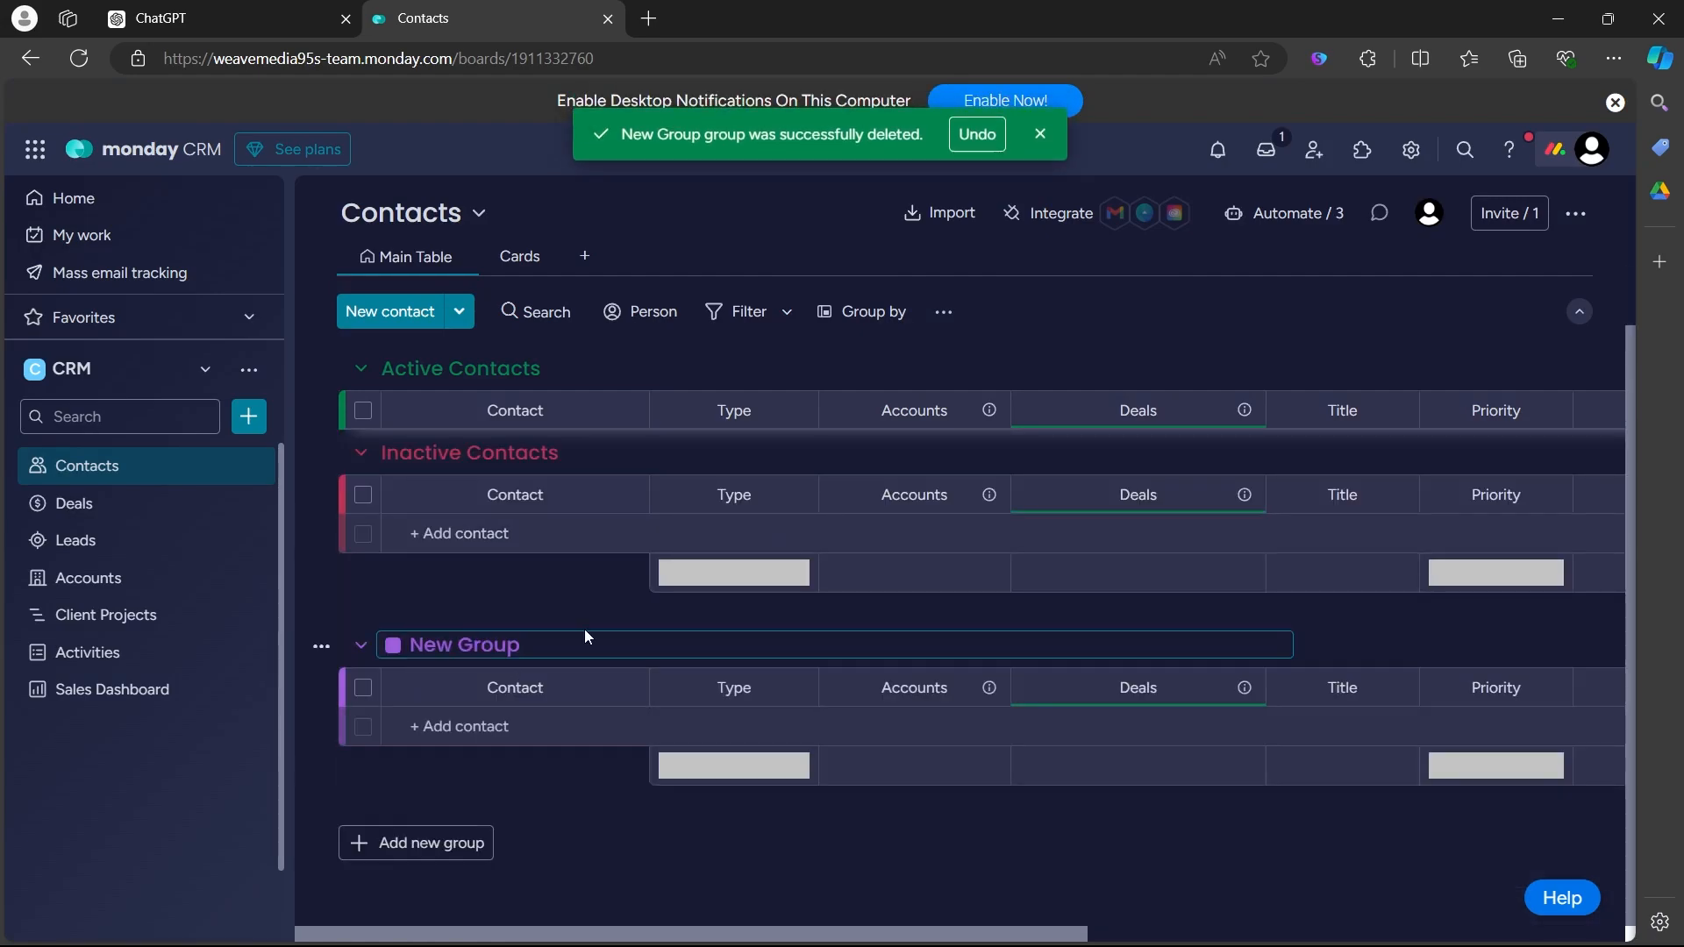
text(Archive)
key(Return)
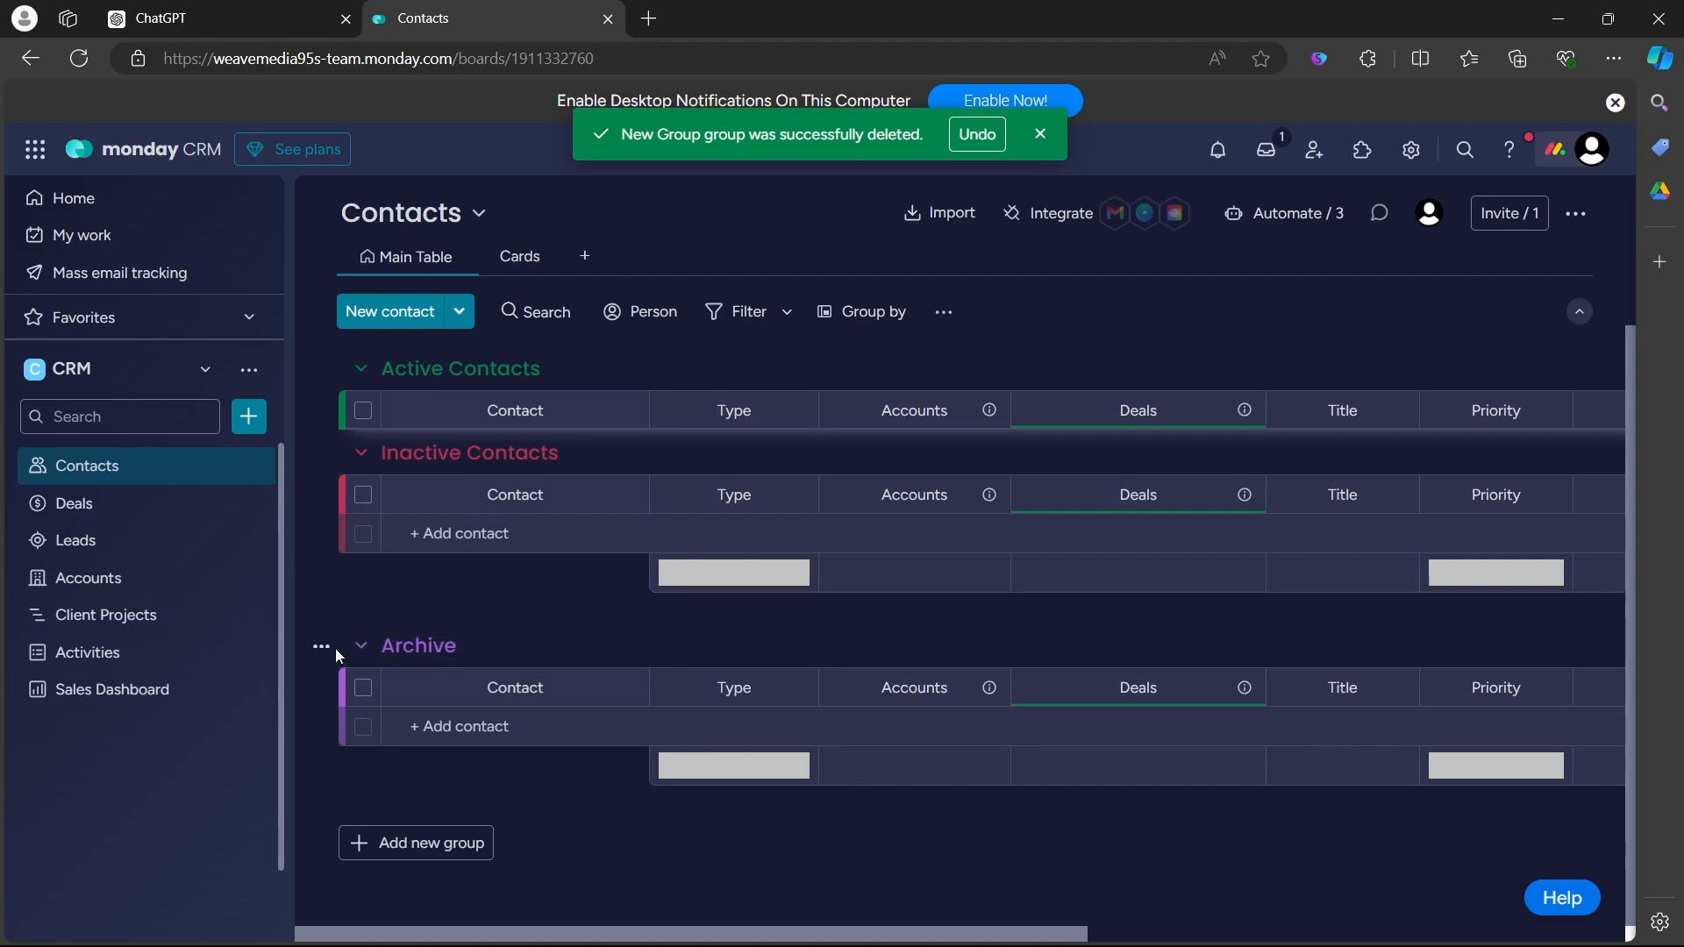
Step: Change the Archive group's color to pink
click(322, 646)
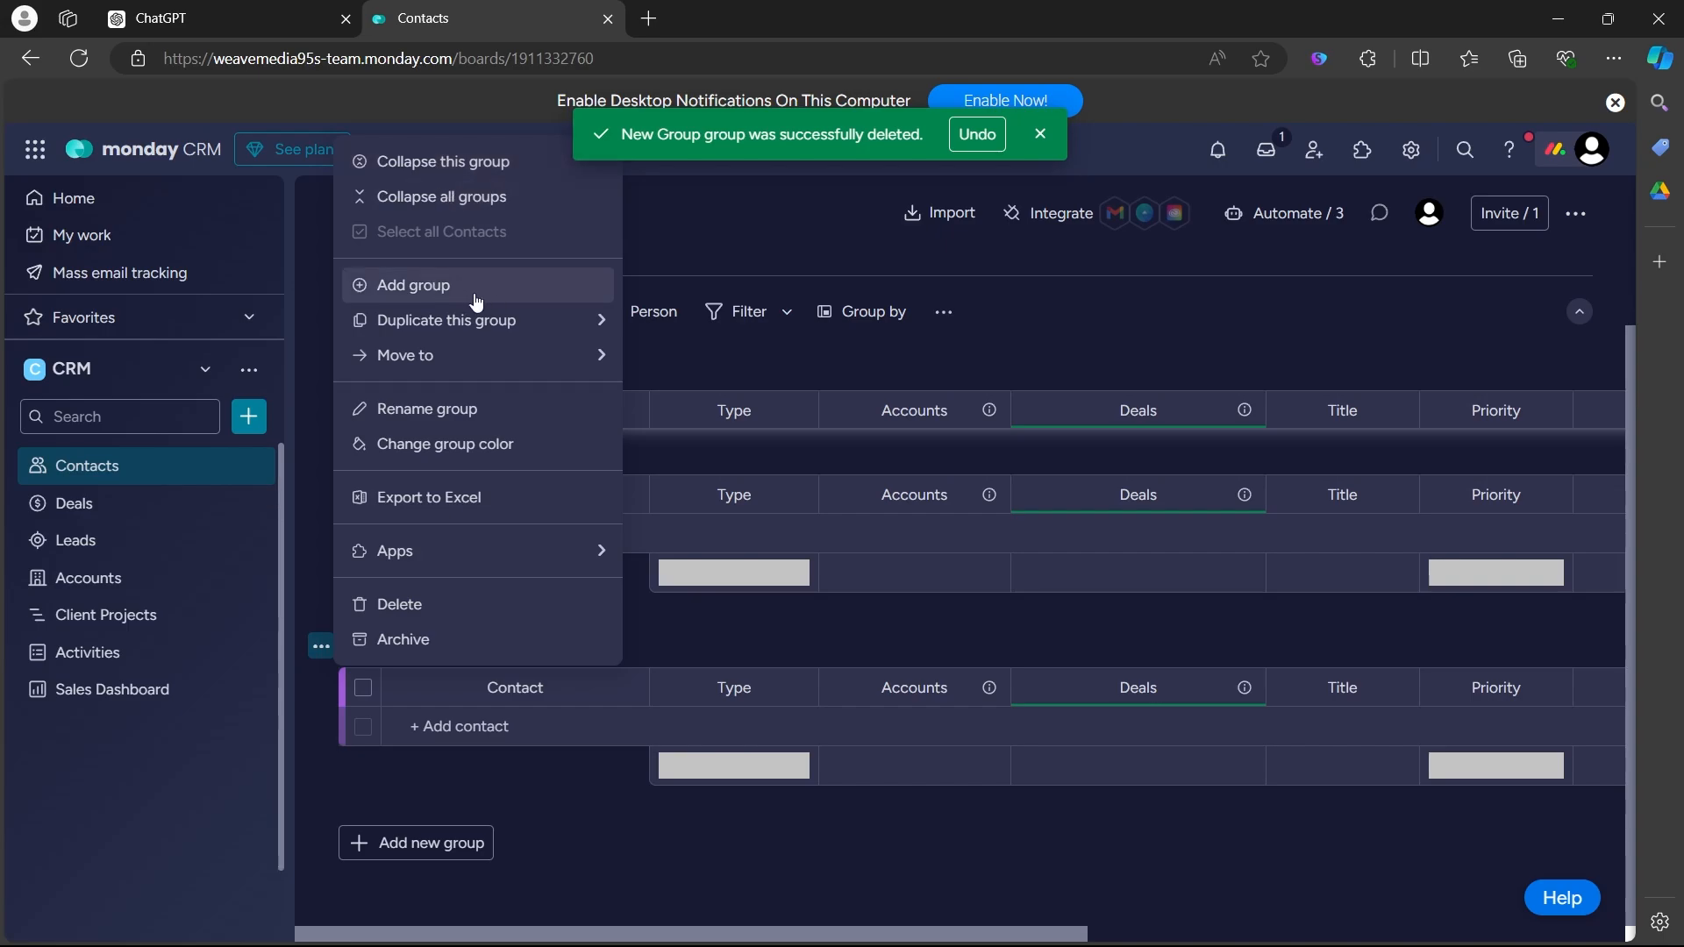
click(480, 443)
click(471, 755)
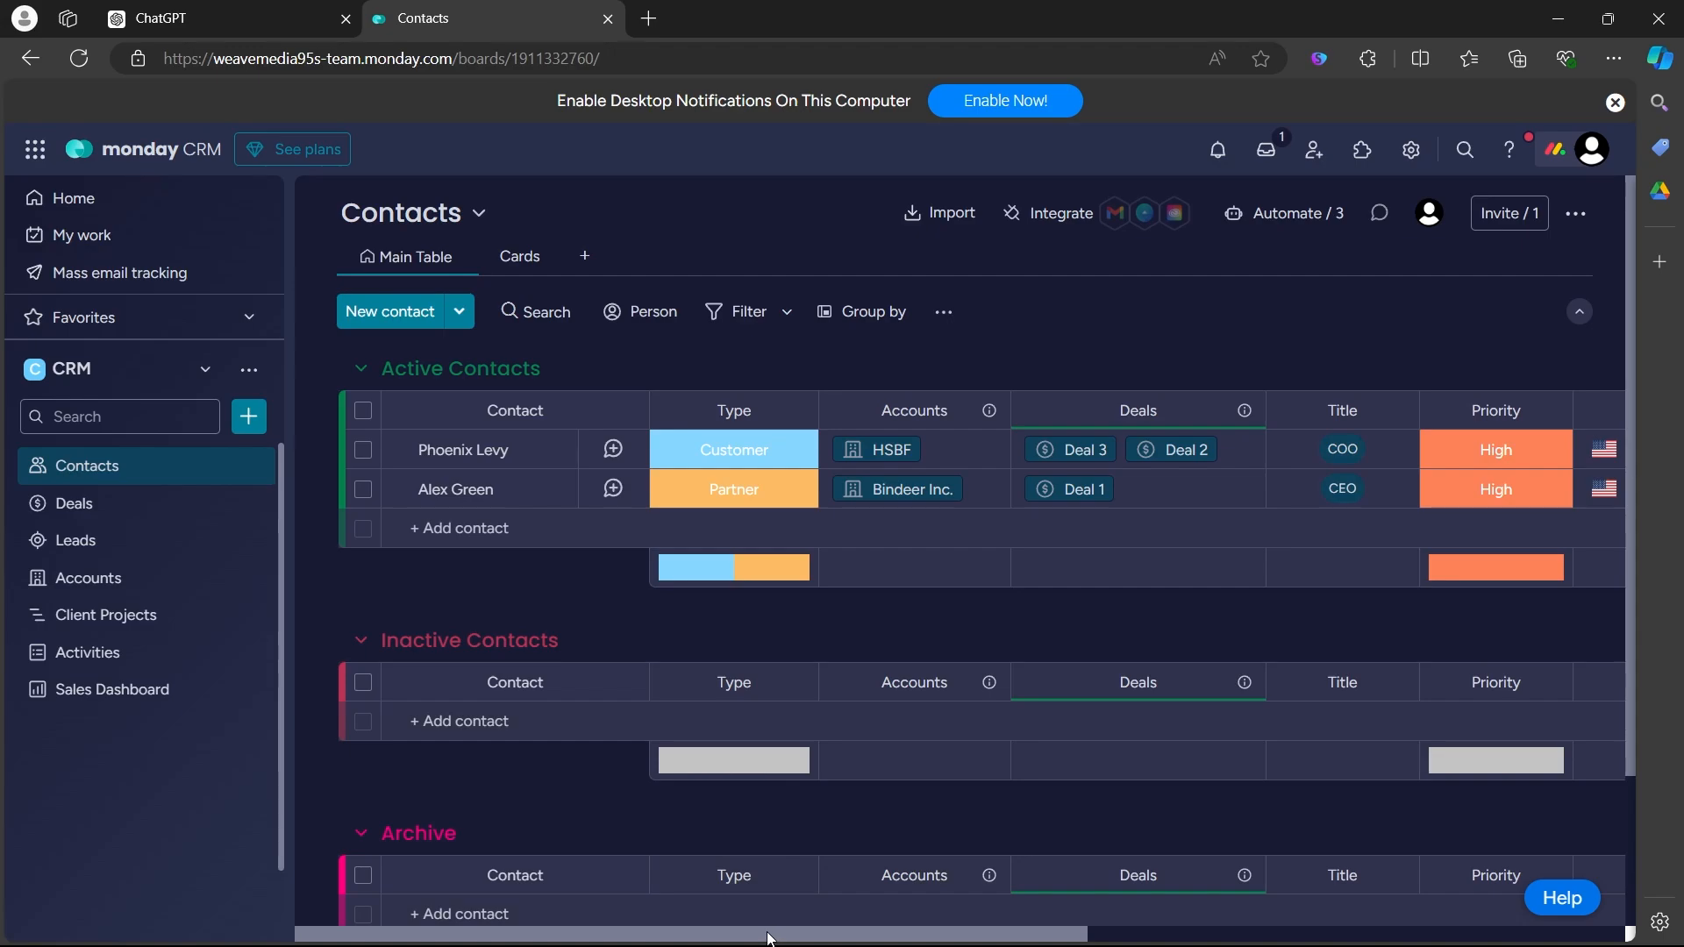
Step: Add a second phone column after the Comments column, choosing it from the additional column types
drag(772, 943, 1323, 896)
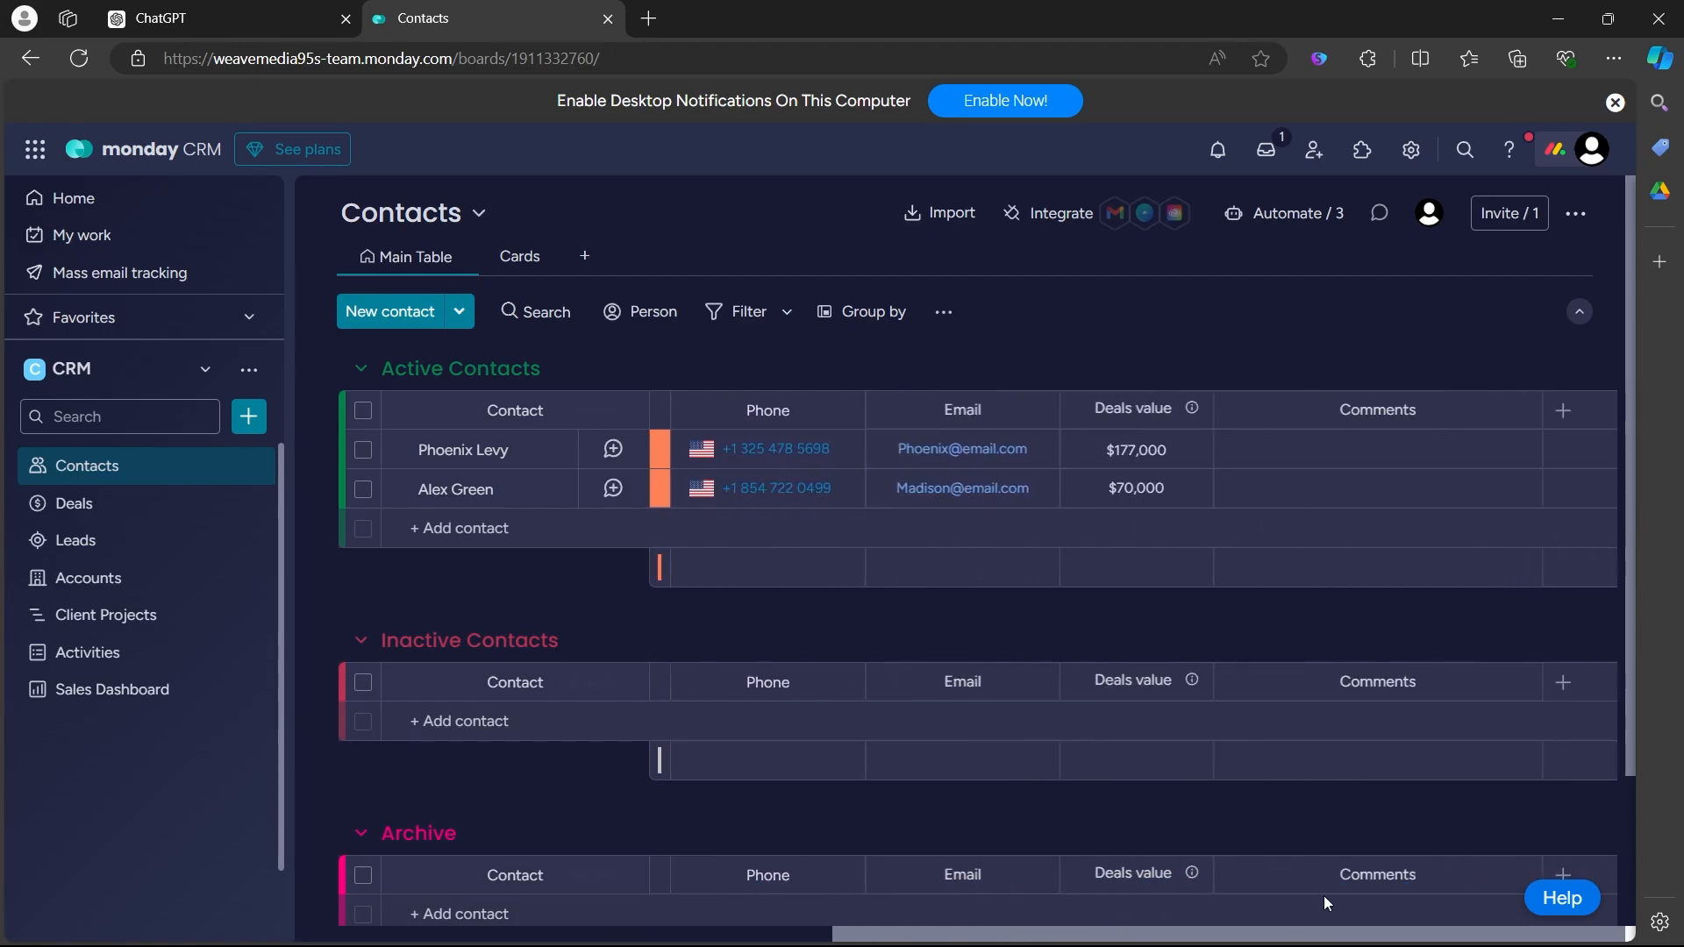
click(1562, 413)
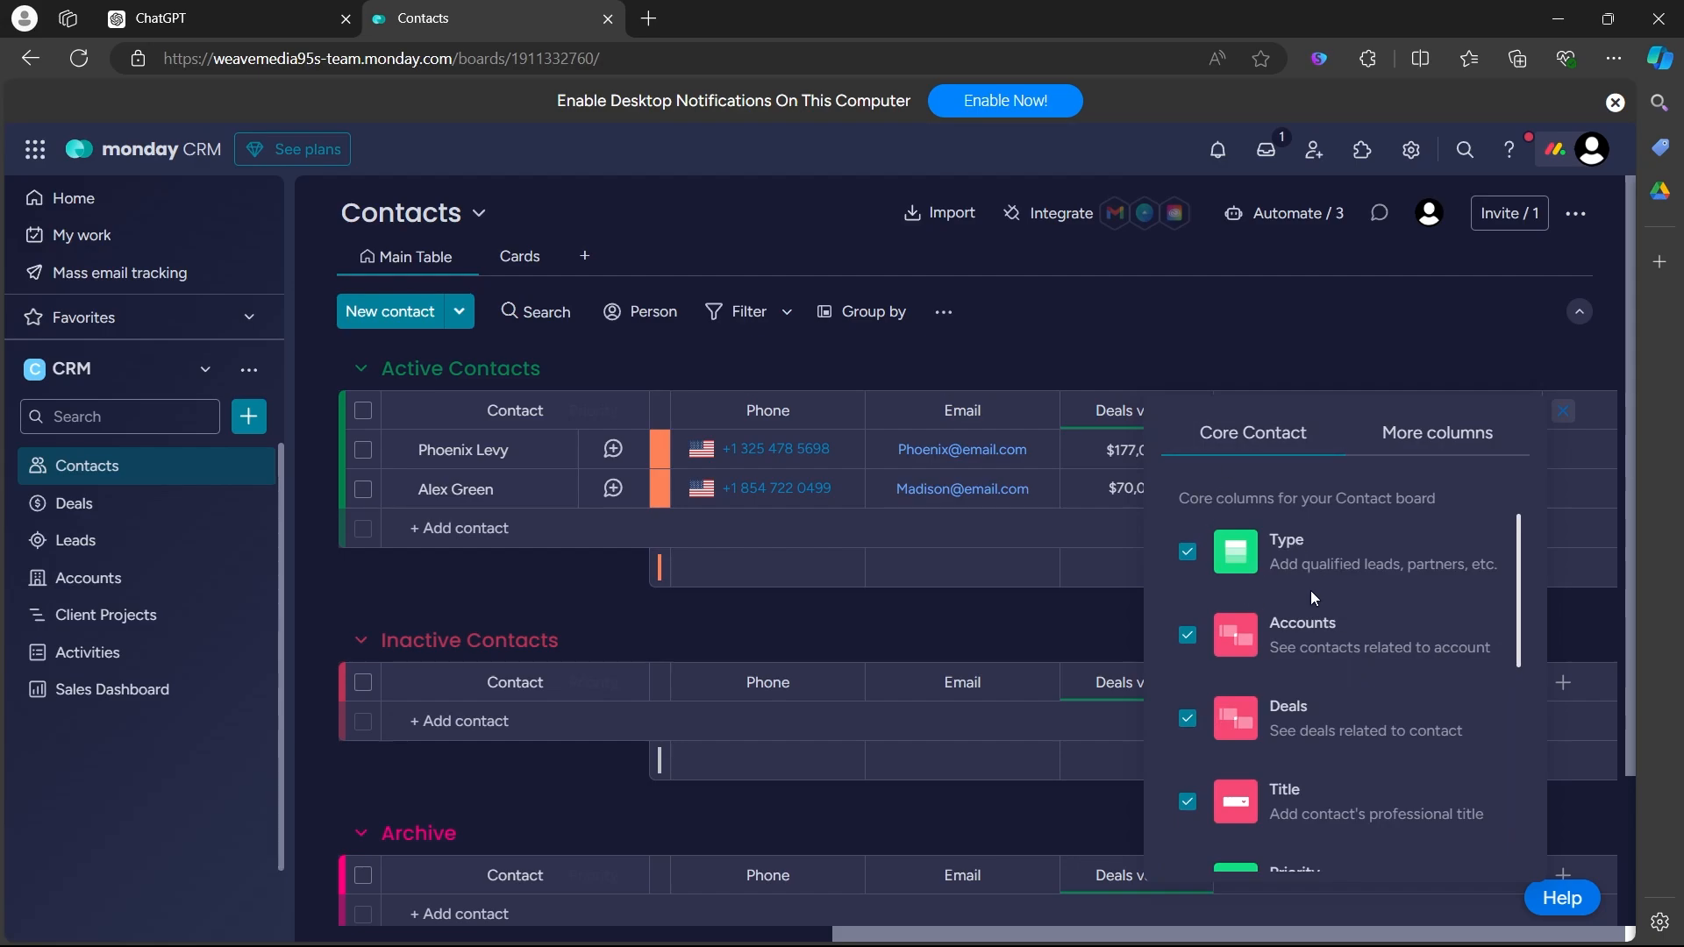
scroll(1325, 617, down, 5)
scroll(1255, 661, up, 3)
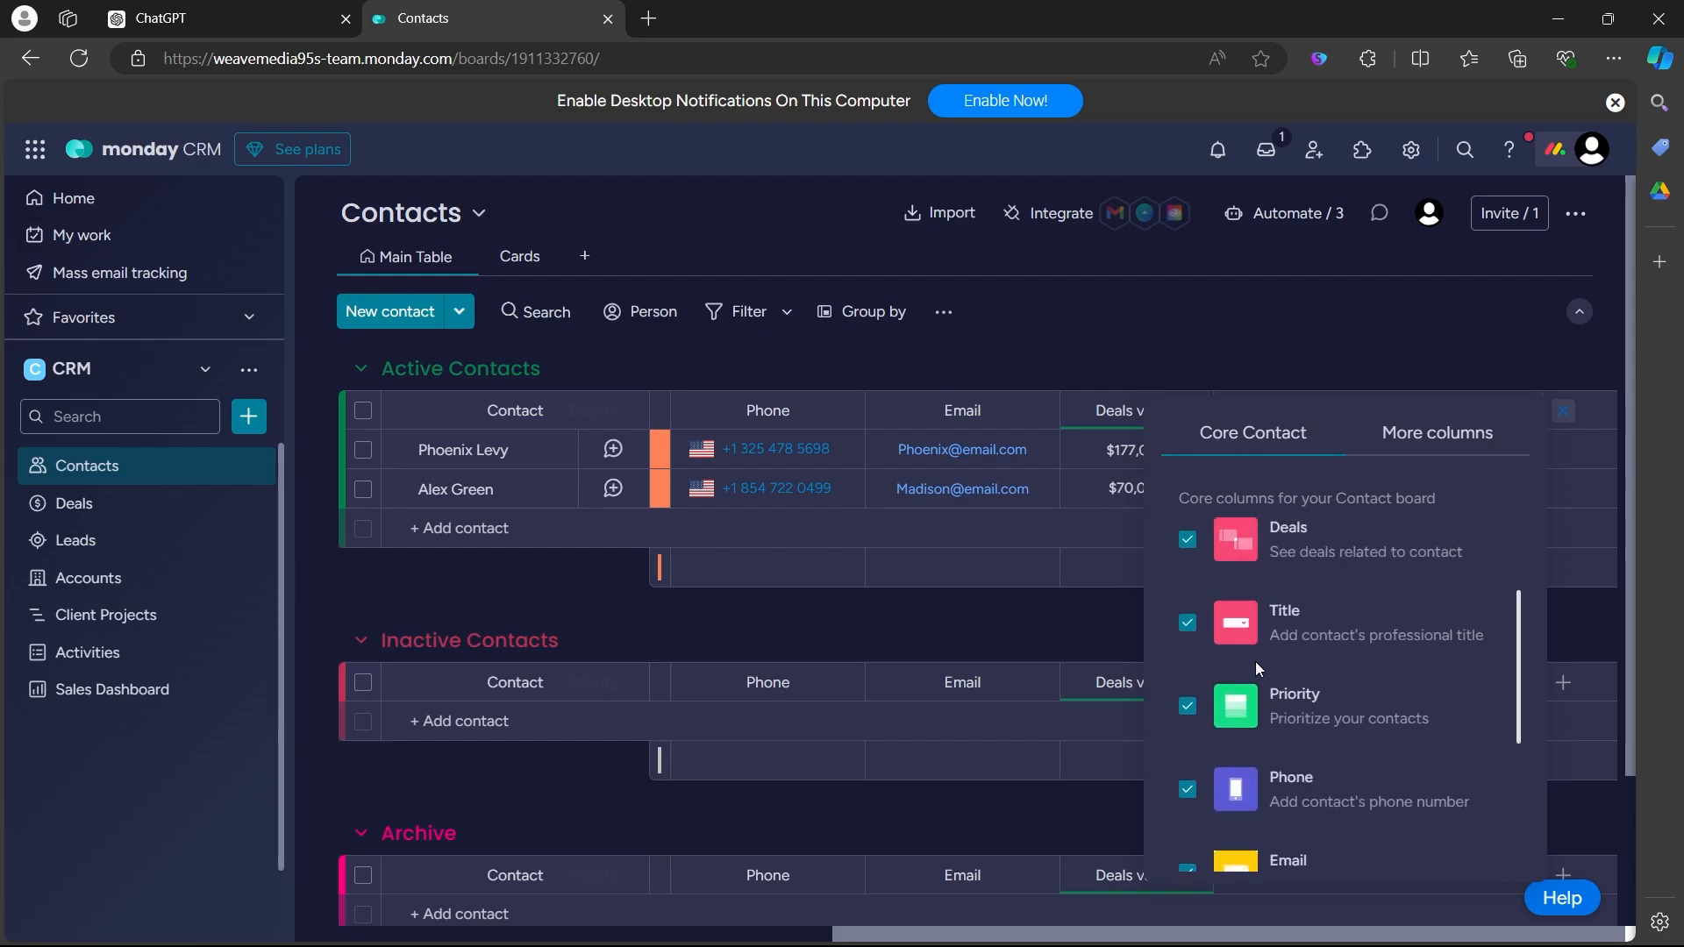
scroll(1254, 676, down, 2)
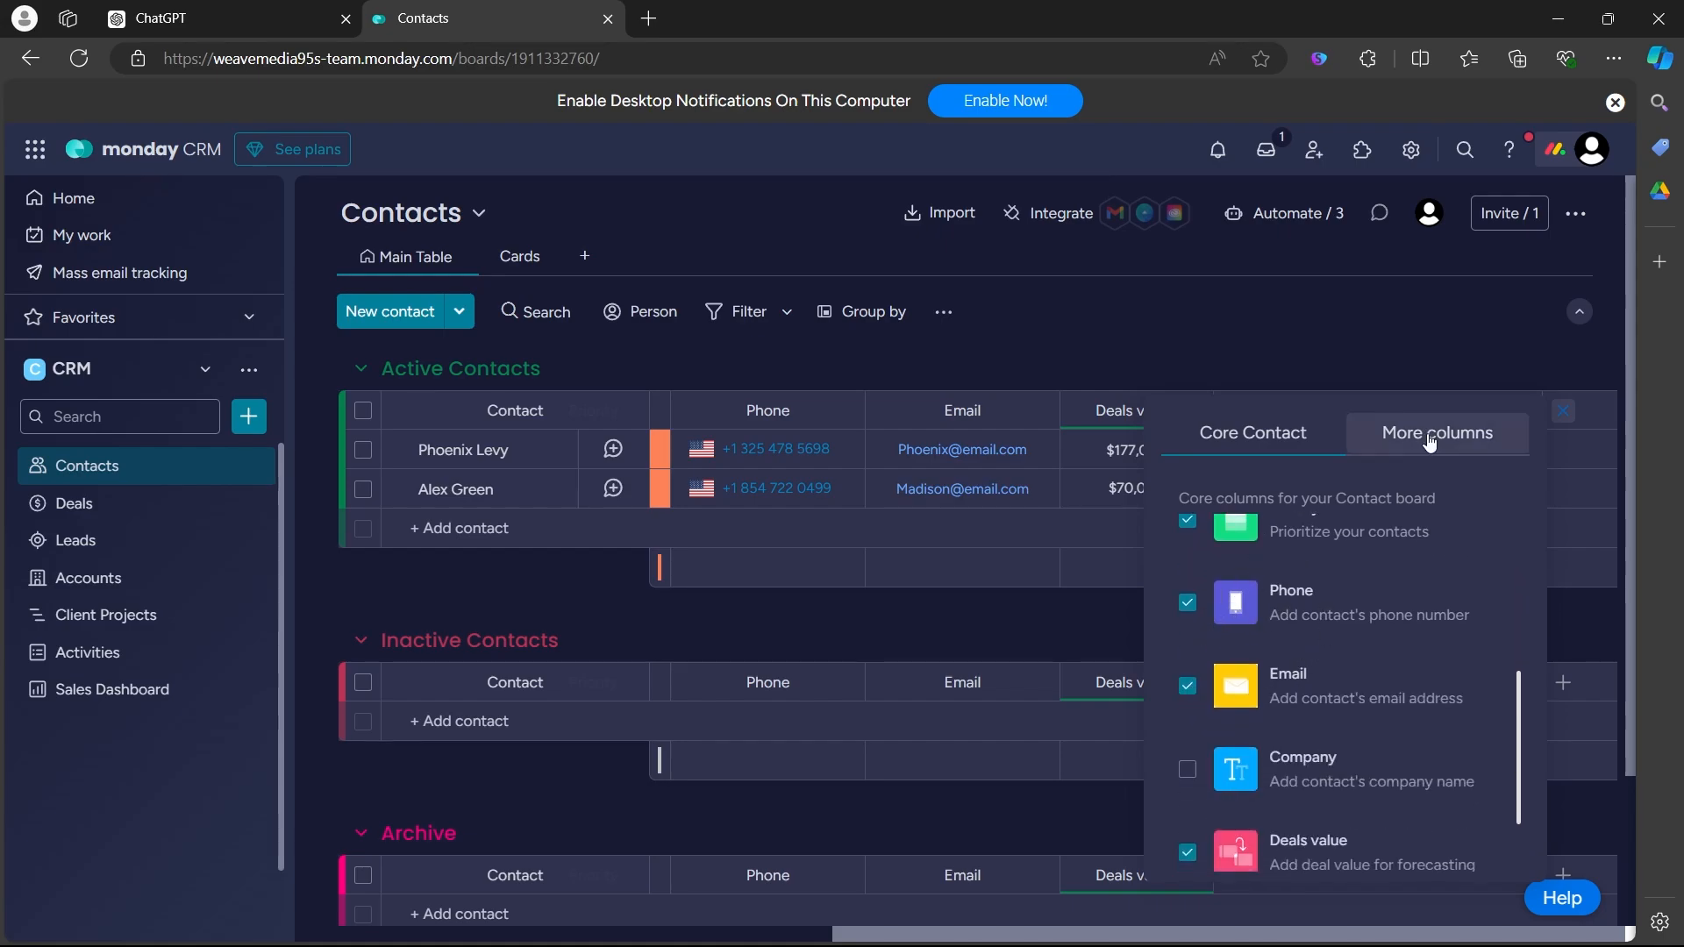
click(1400, 436)
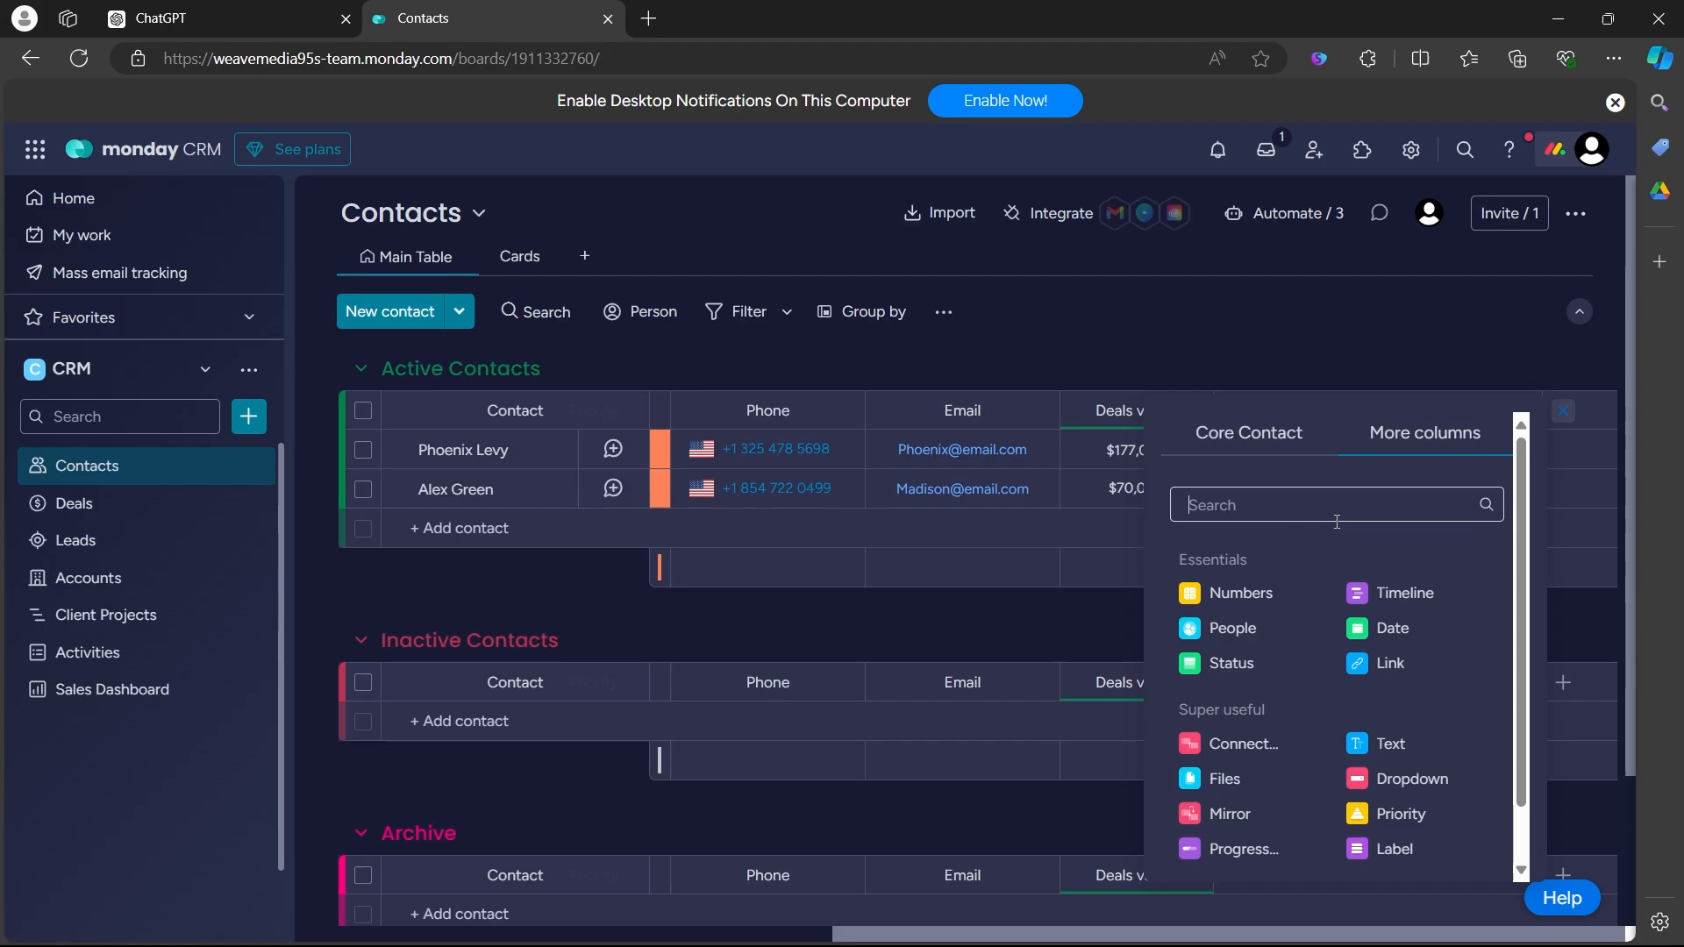
text(p)
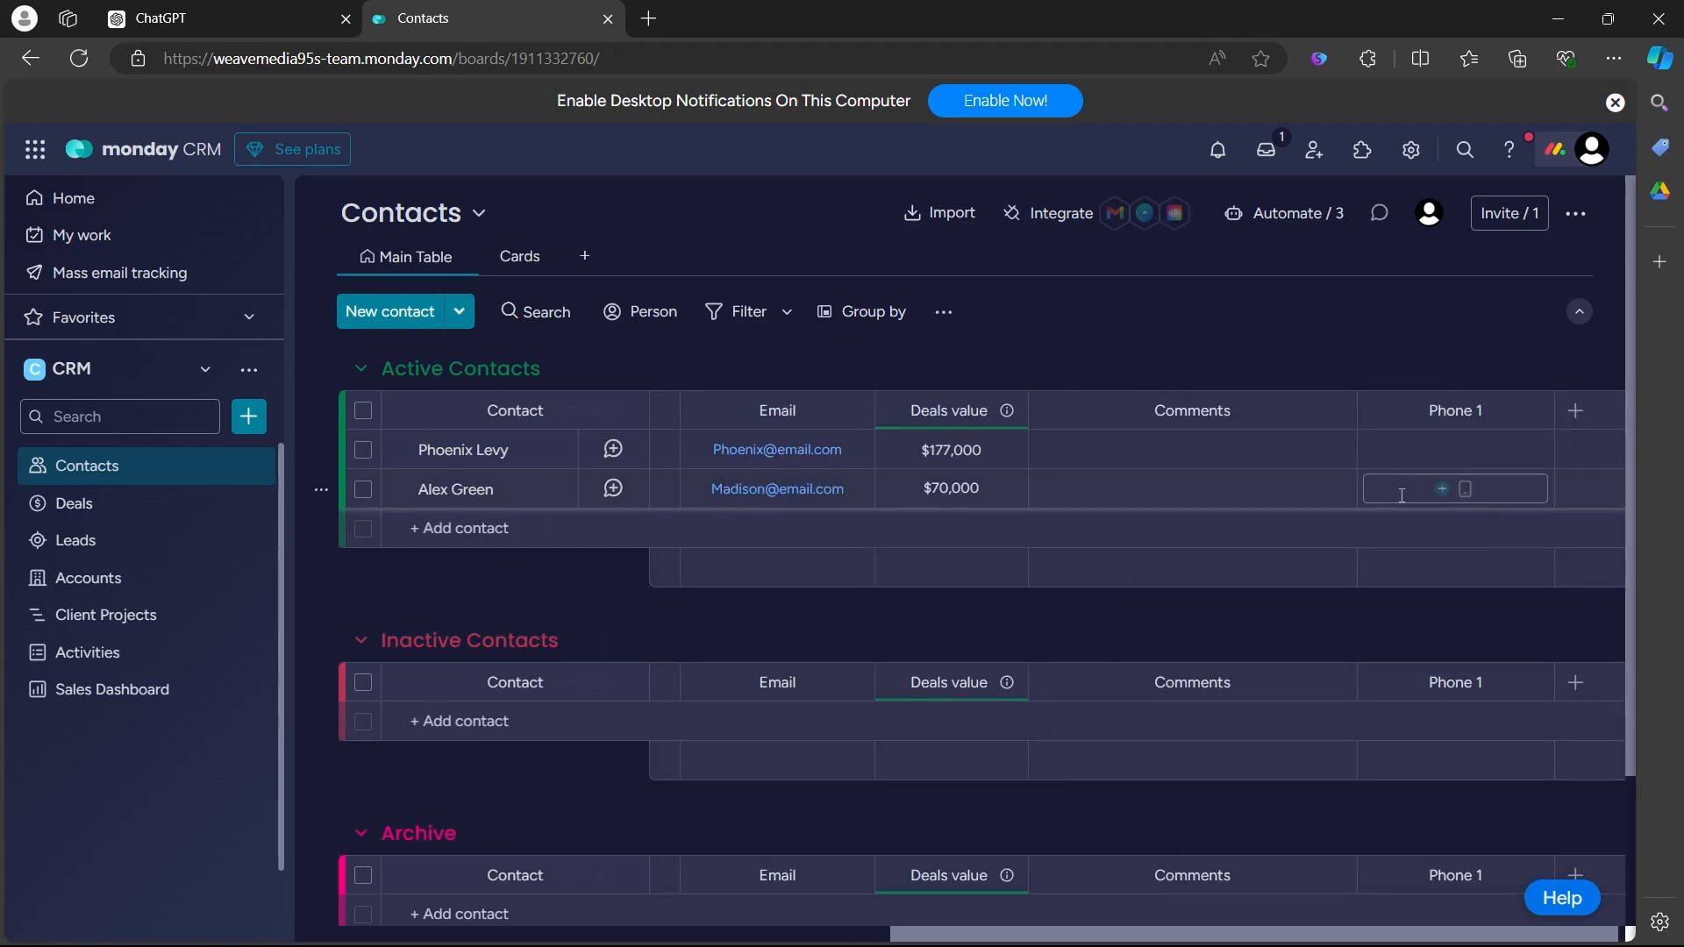
Step: Rename the newly added phone column as Altrenate numberPhone
click(1481, 412)
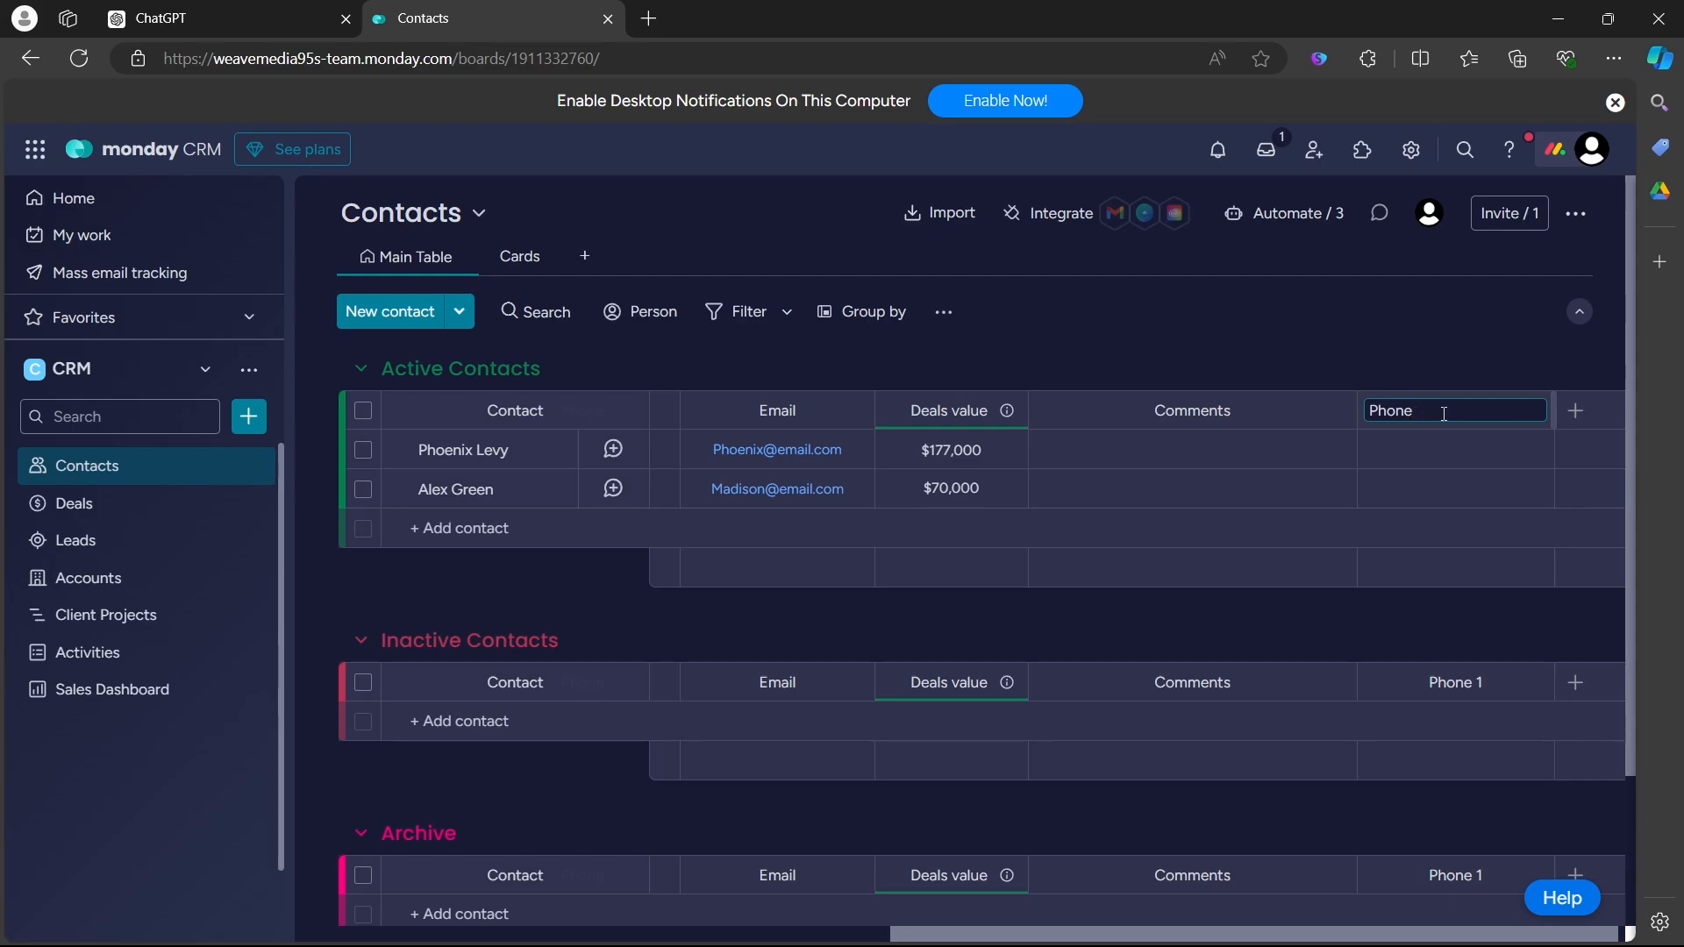
click(1420, 334)
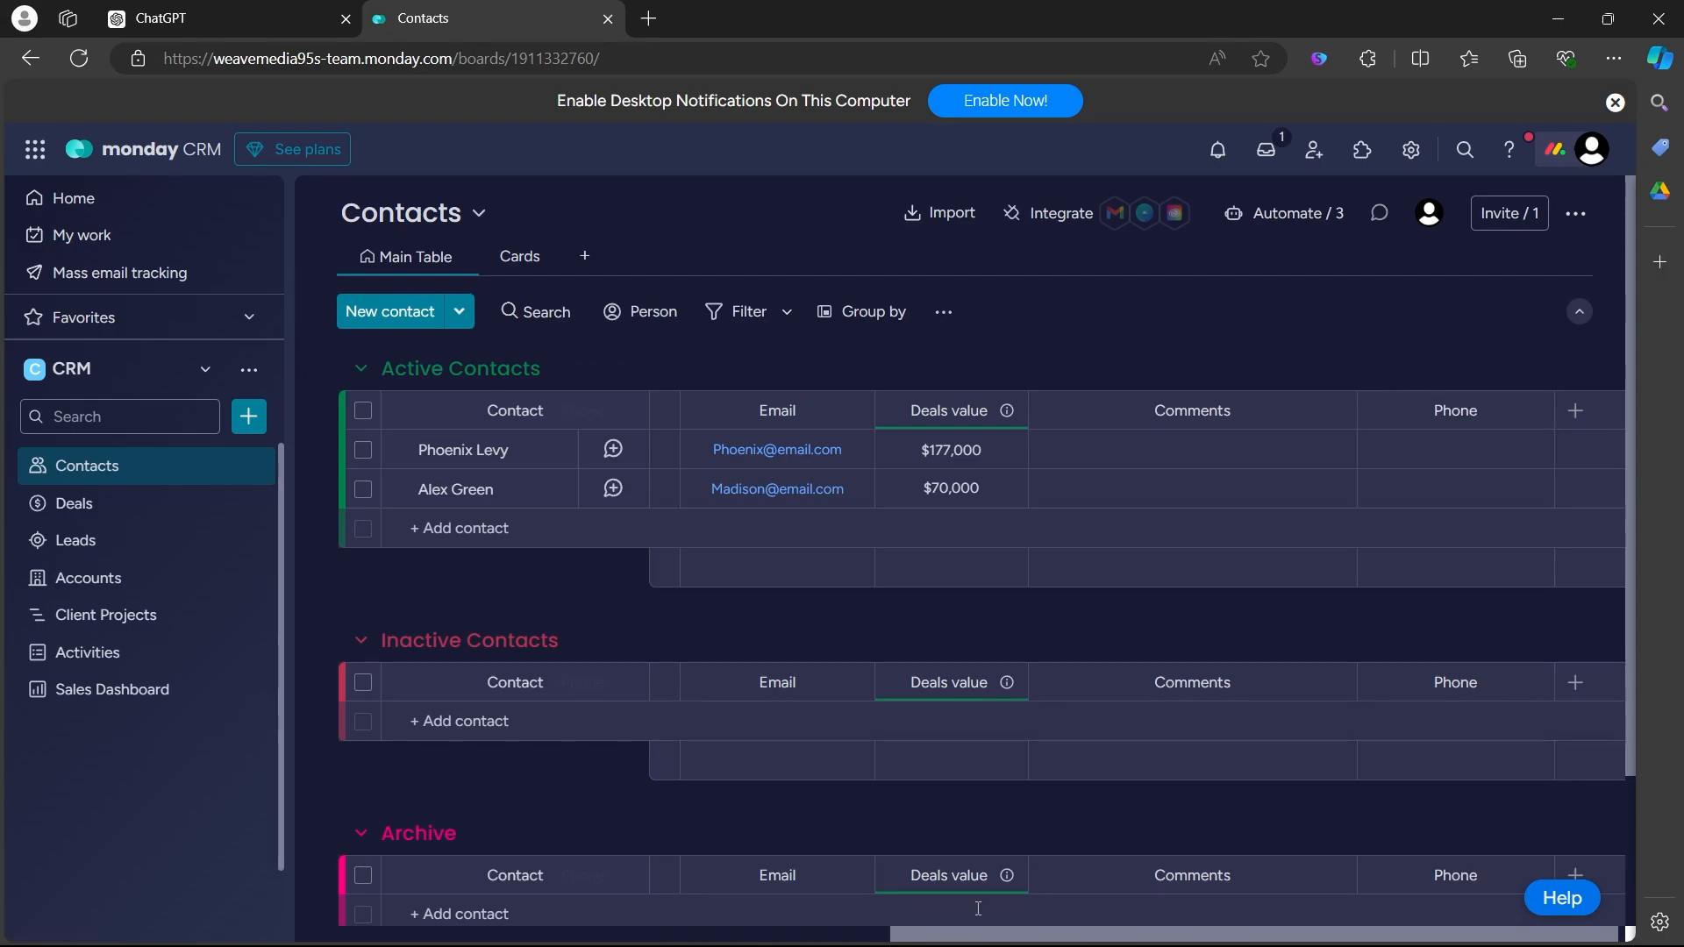
click(1358, 410)
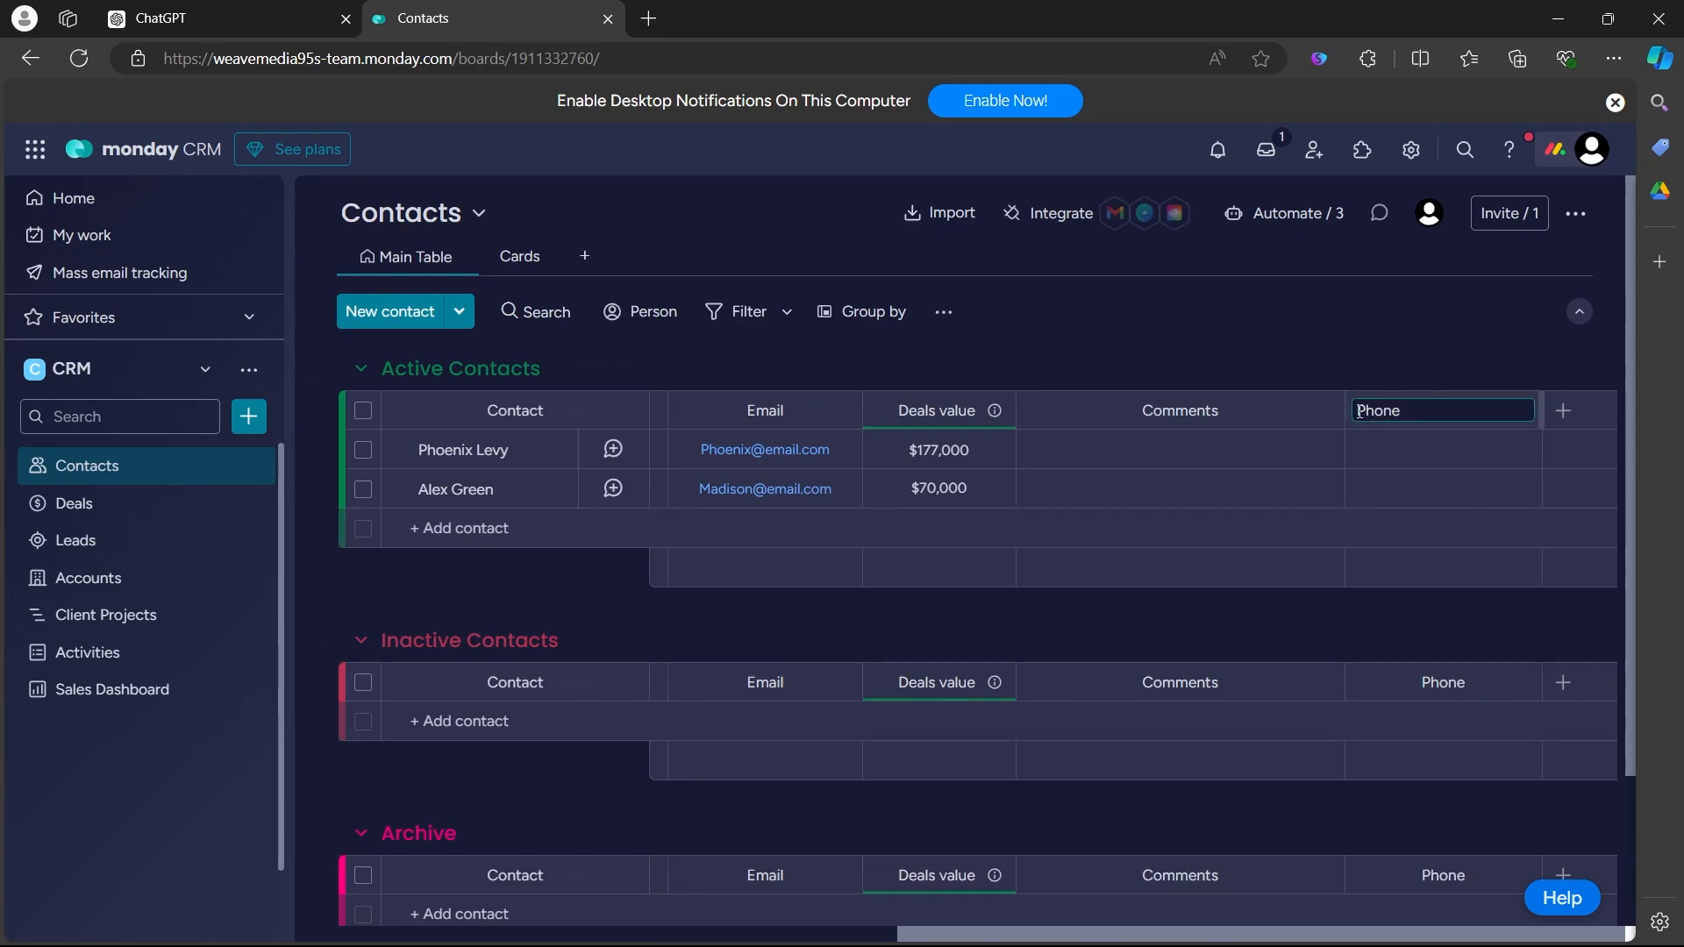
text(Altrenate number)
click(1391, 340)
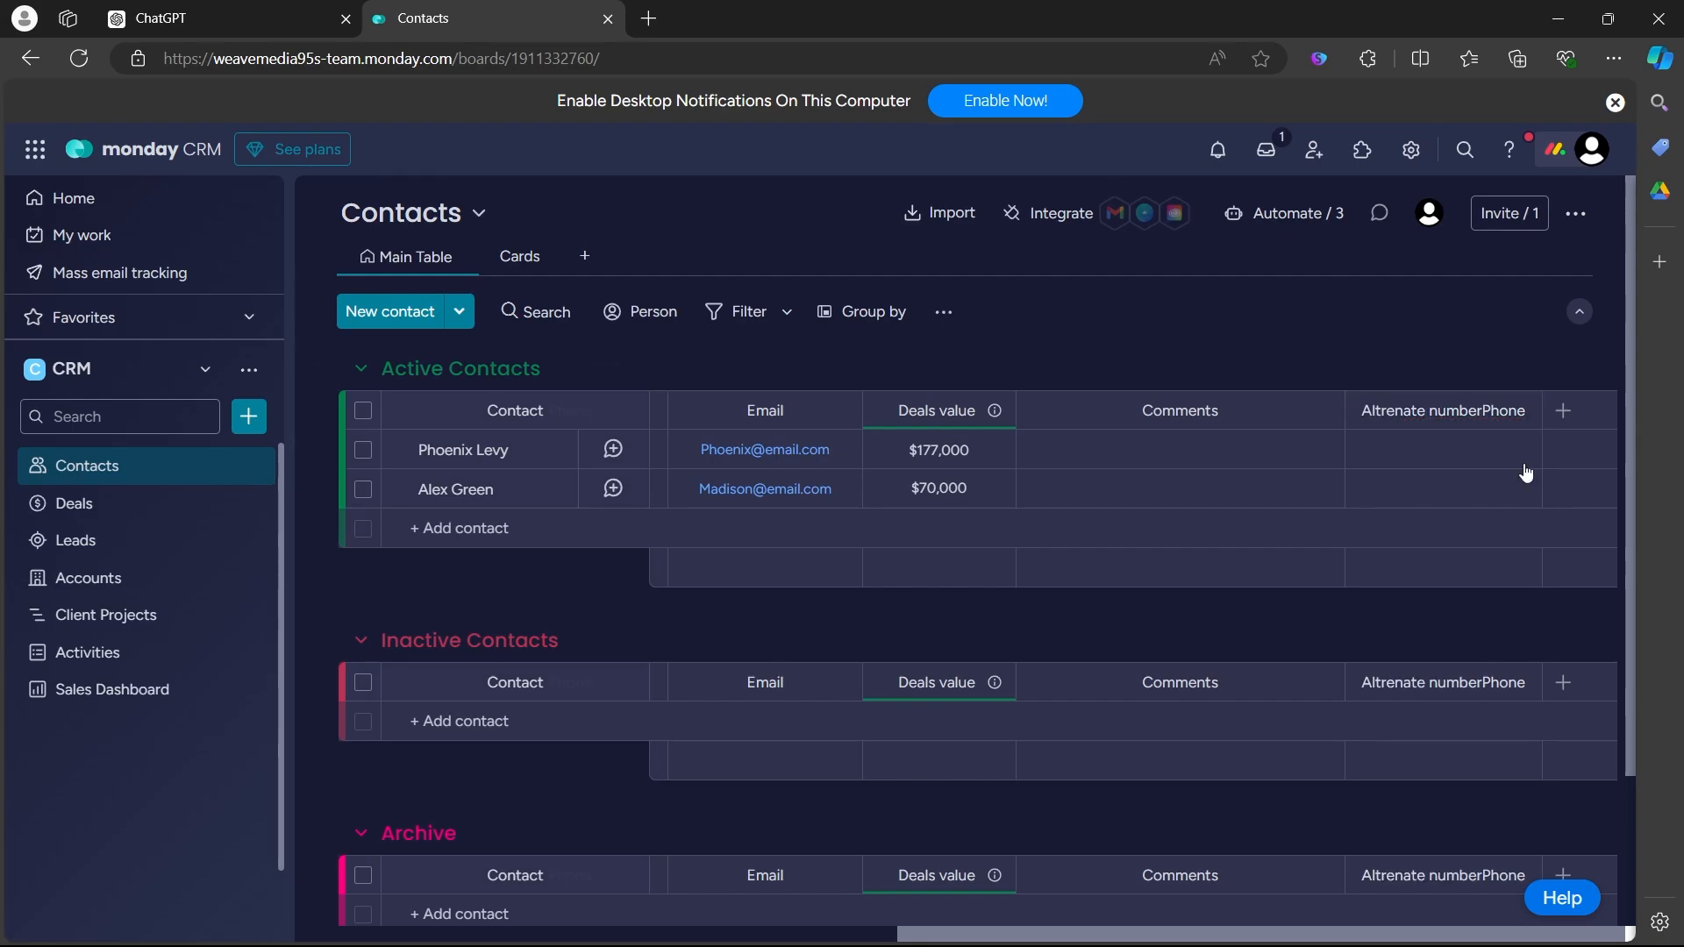
Step: Open the first active contact's alternate number cell, then review the remaining columns of the Contacts board
click(1452, 451)
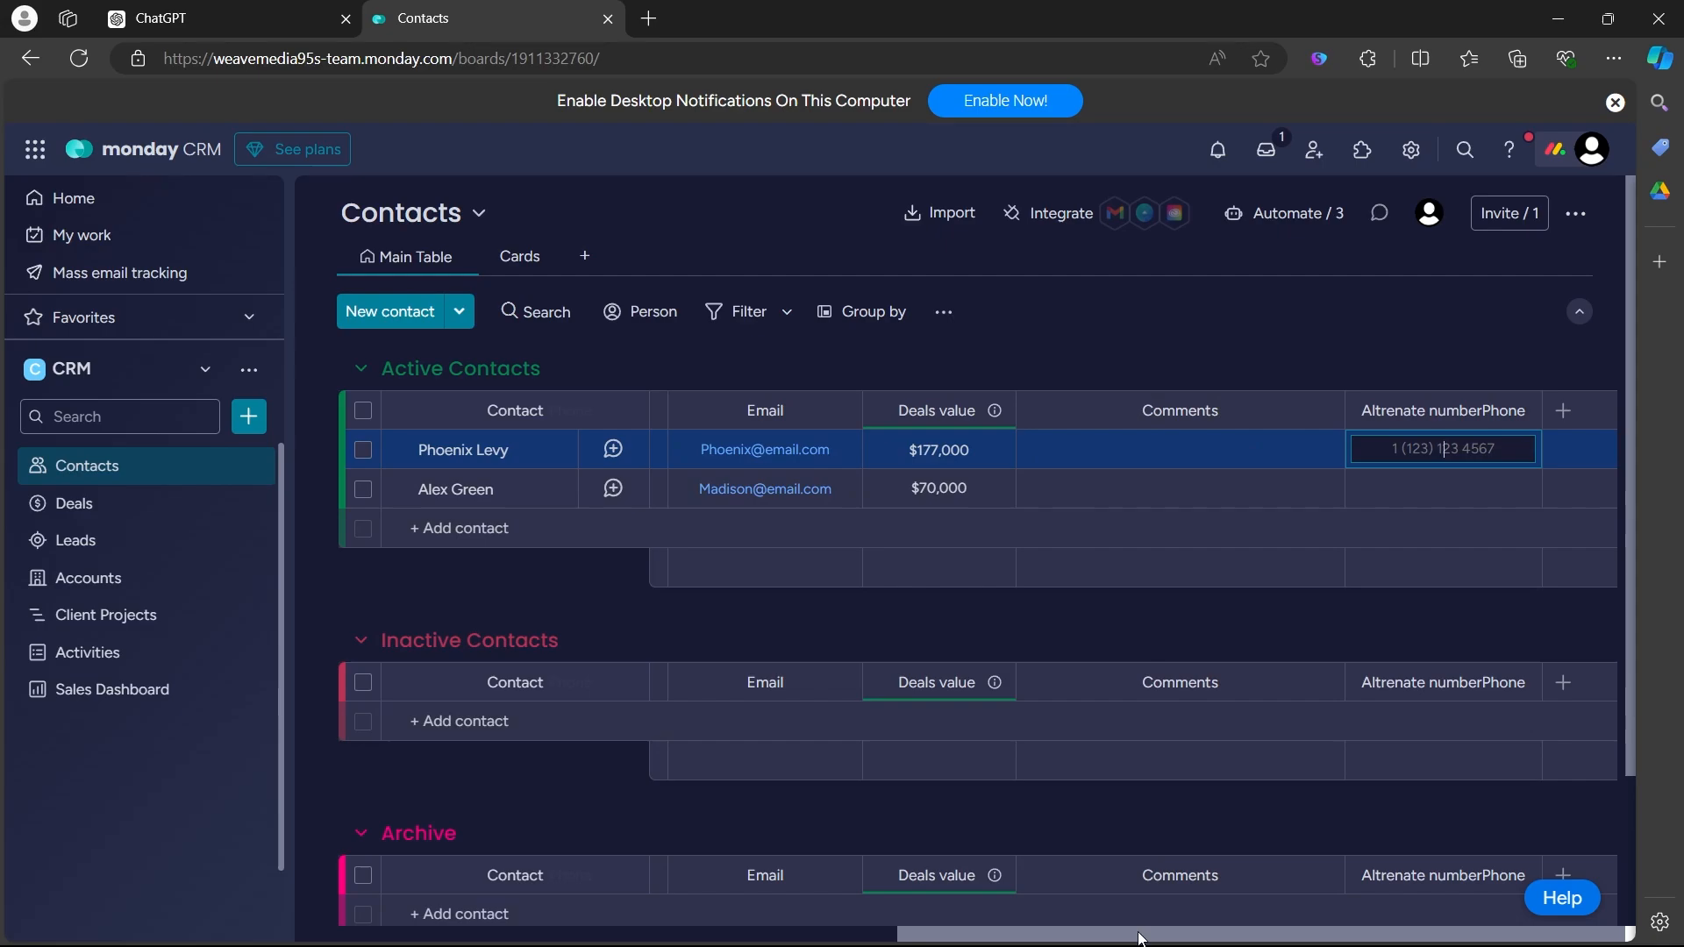
drag(1149, 934, 638, 942)
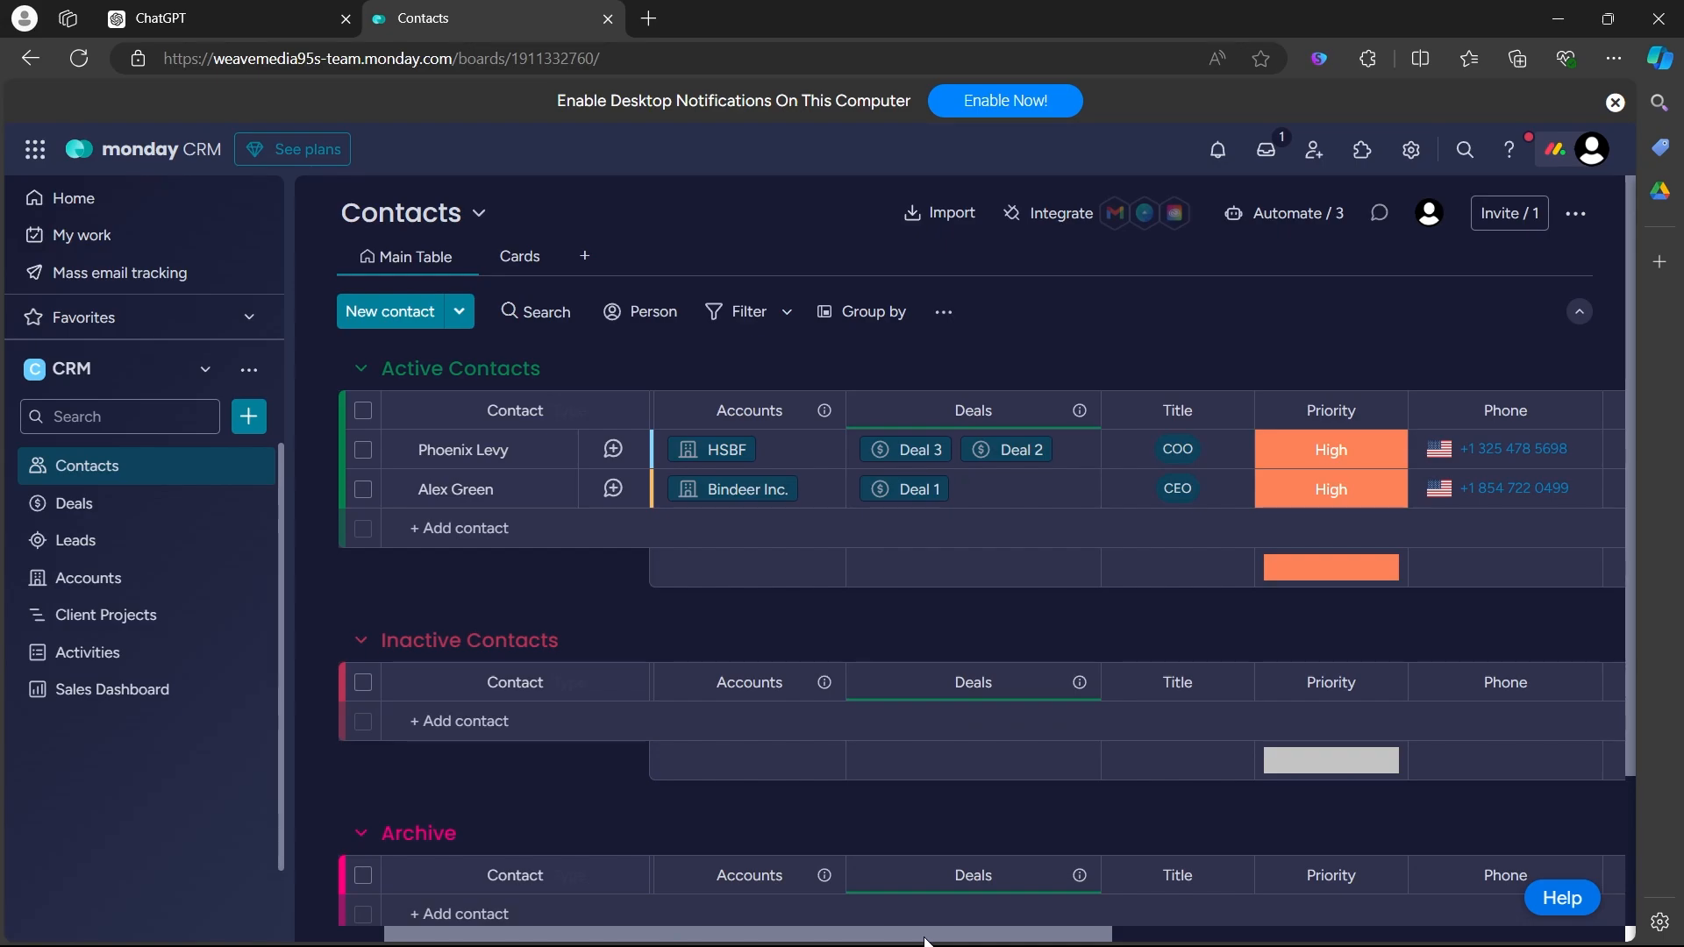
drag(926, 943, 834, 943)
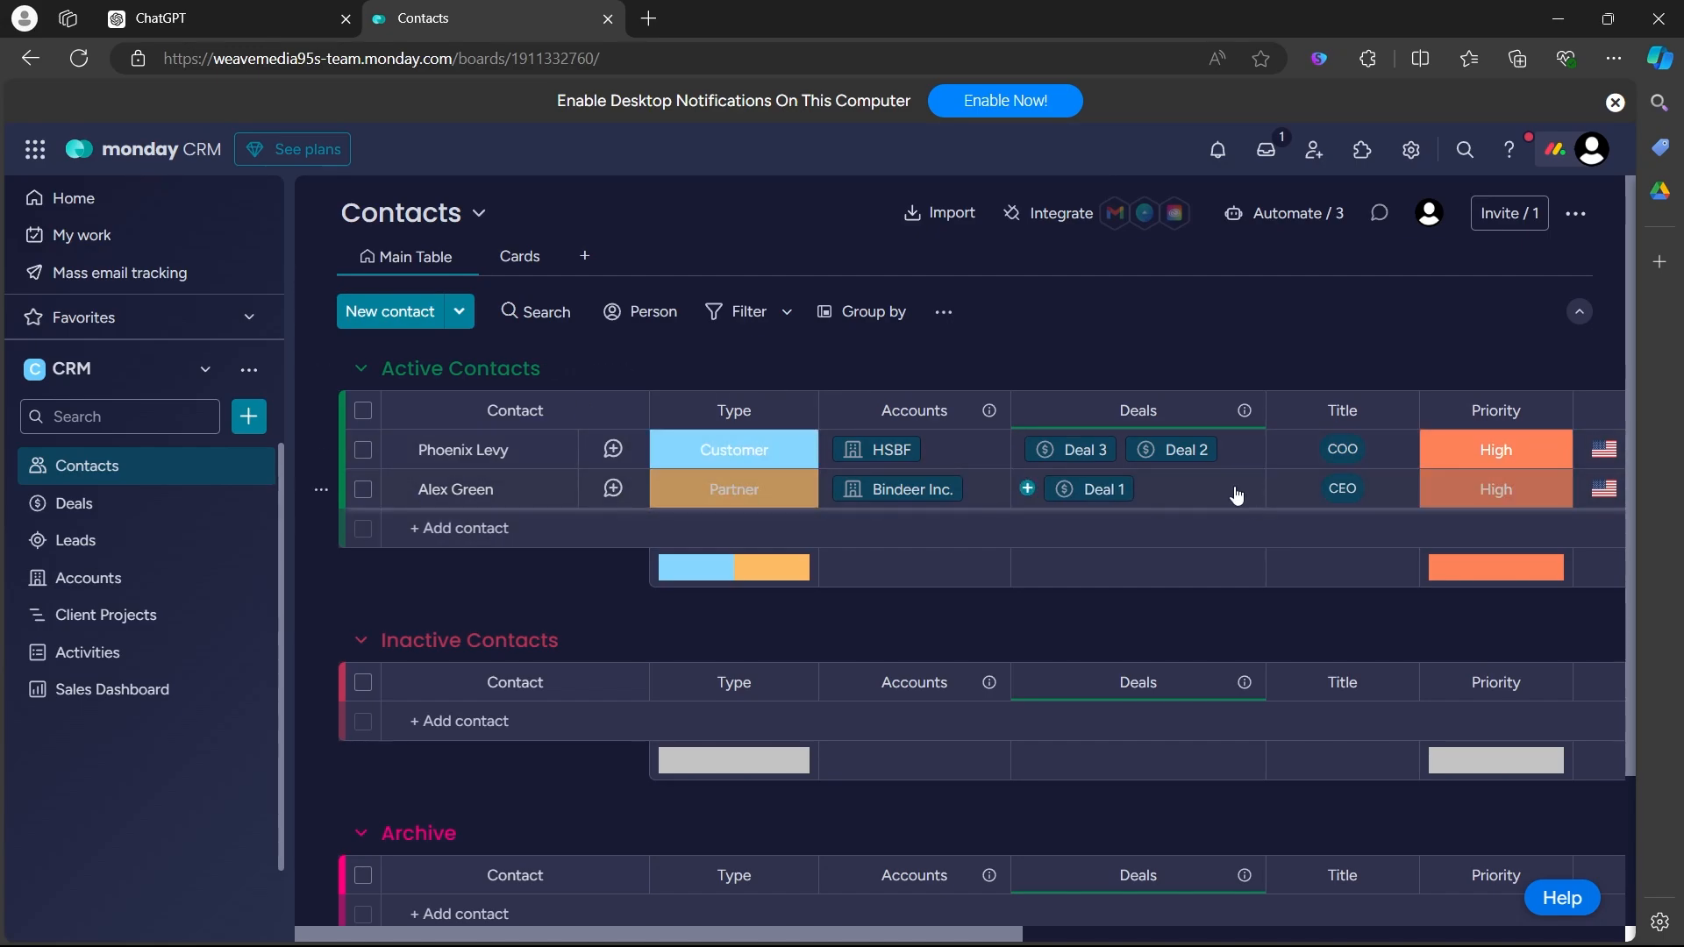
Step: View the Deals board with its active and closed won deals, then open the Leads board
click(66, 518)
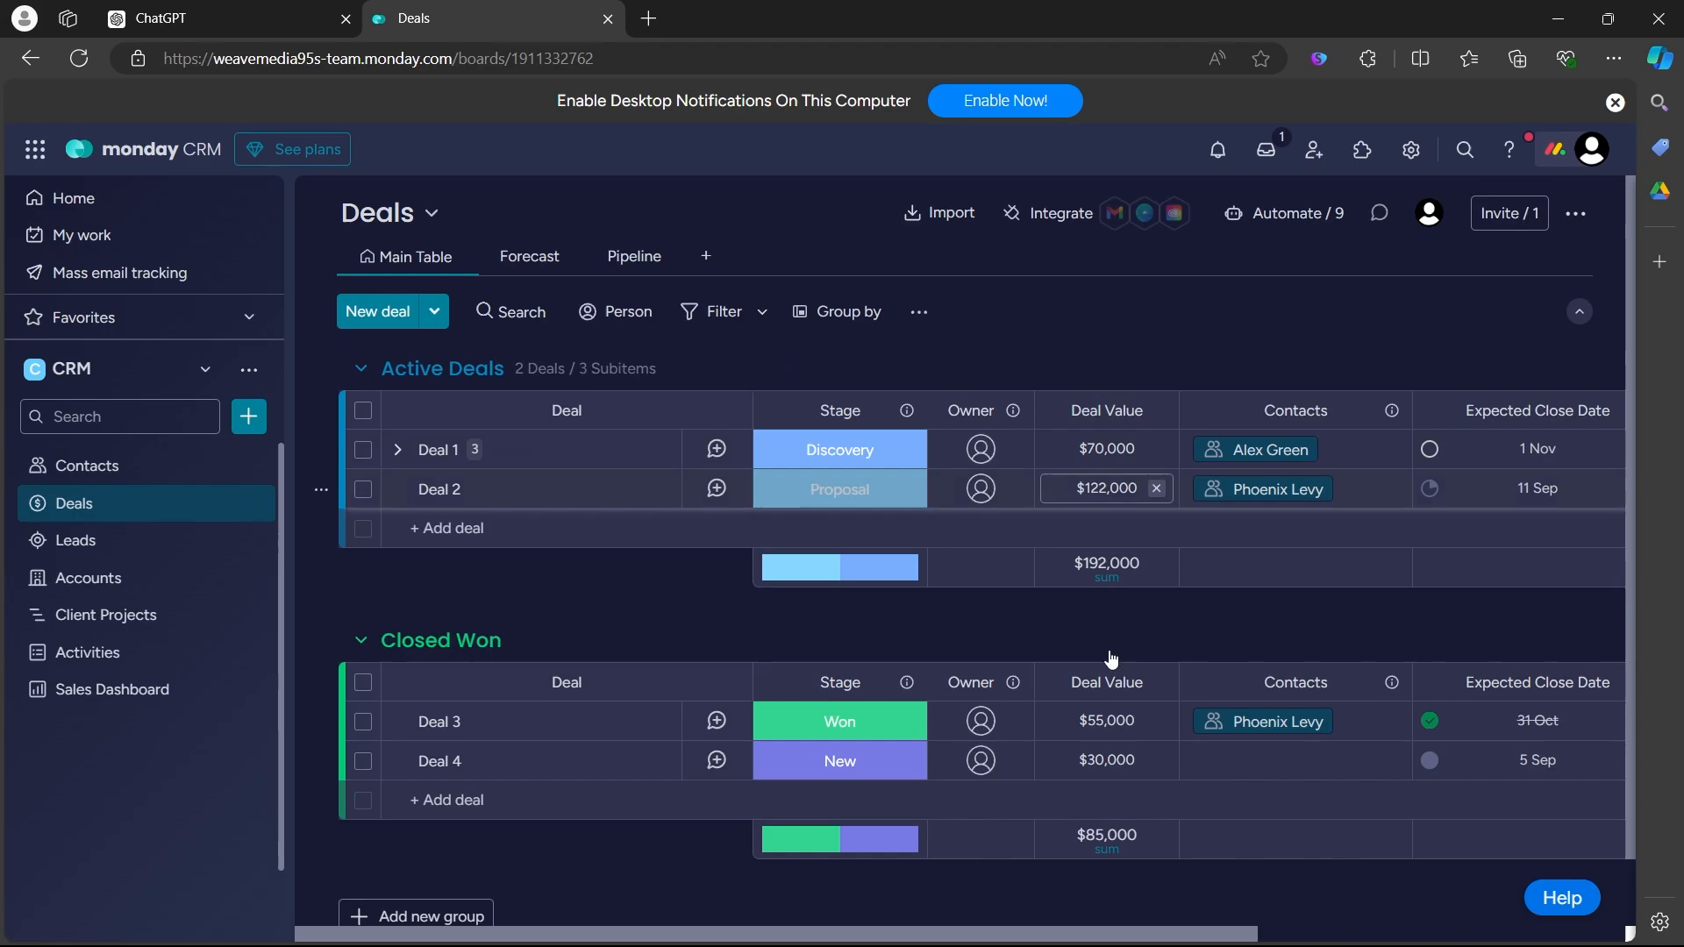
mouse_move(665, 915)
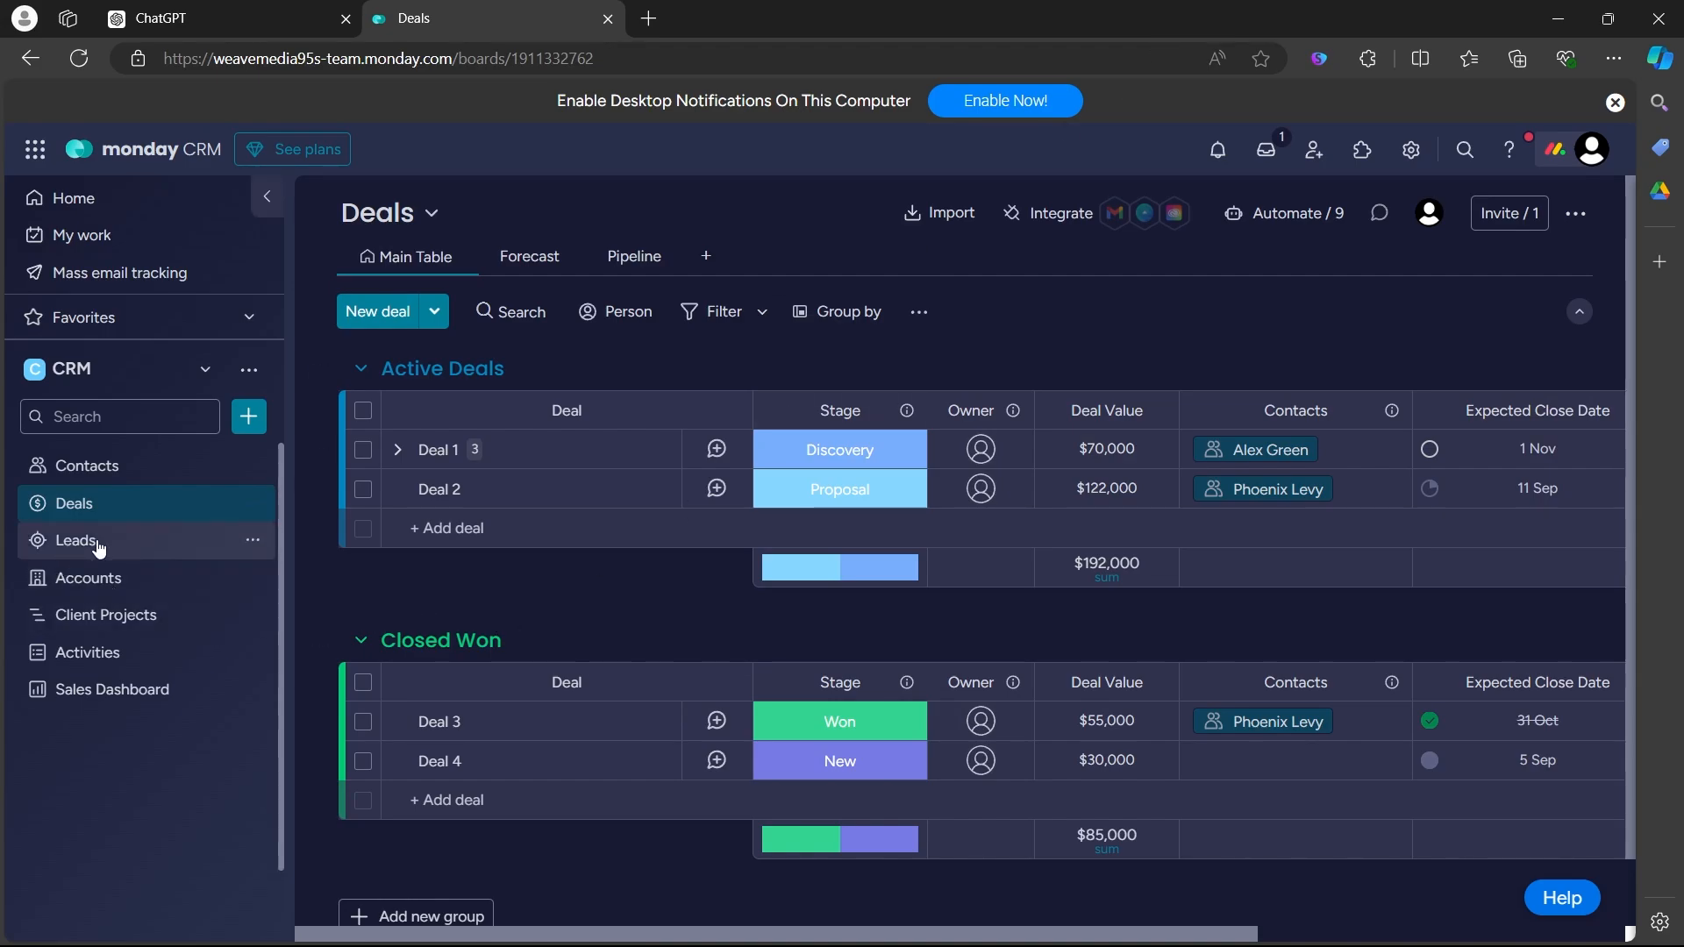
click(99, 548)
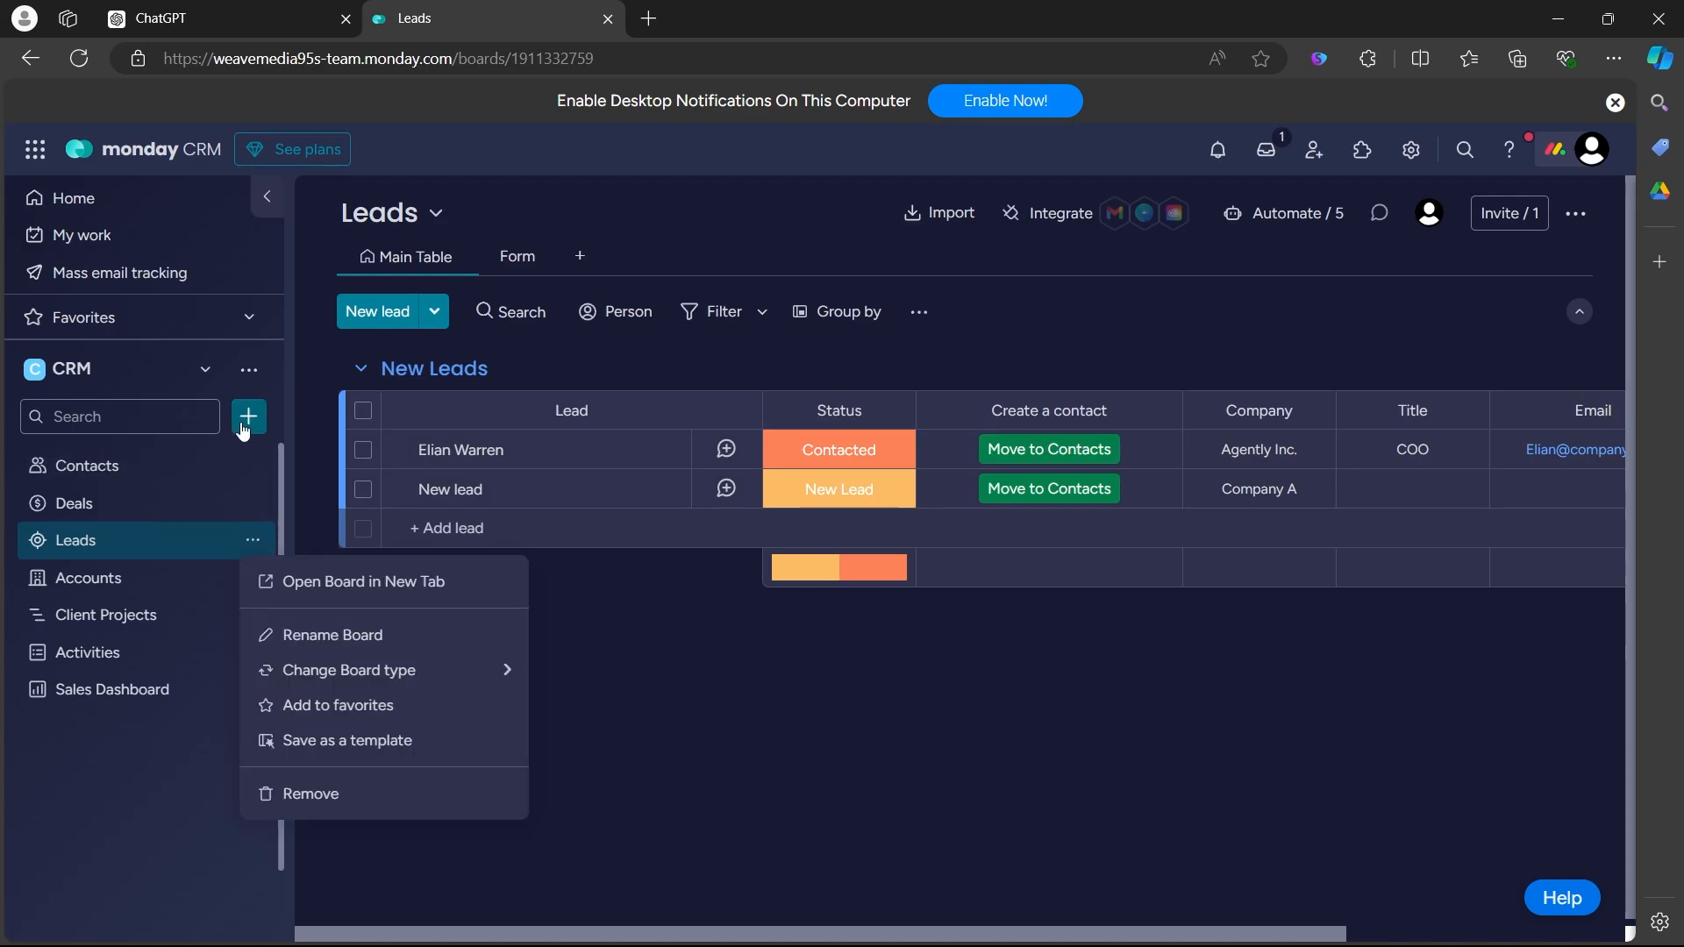
Step: Create a new board named Summary in the CRM workspace with Main privacy, managing Items
click(244, 428)
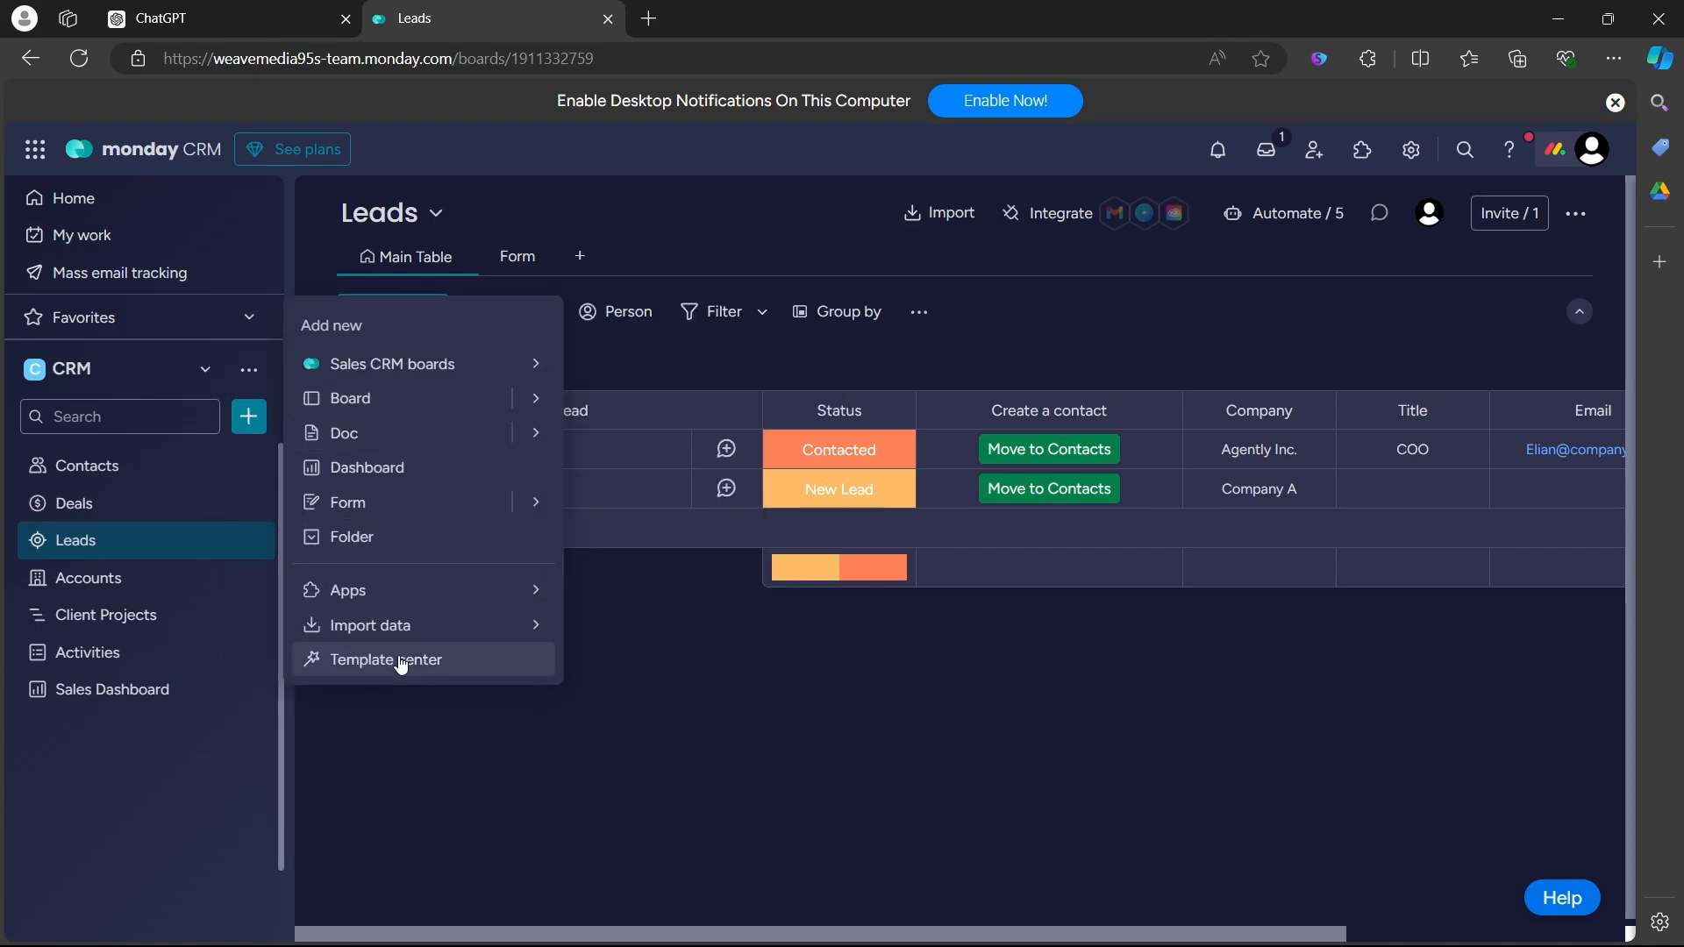
click(394, 397)
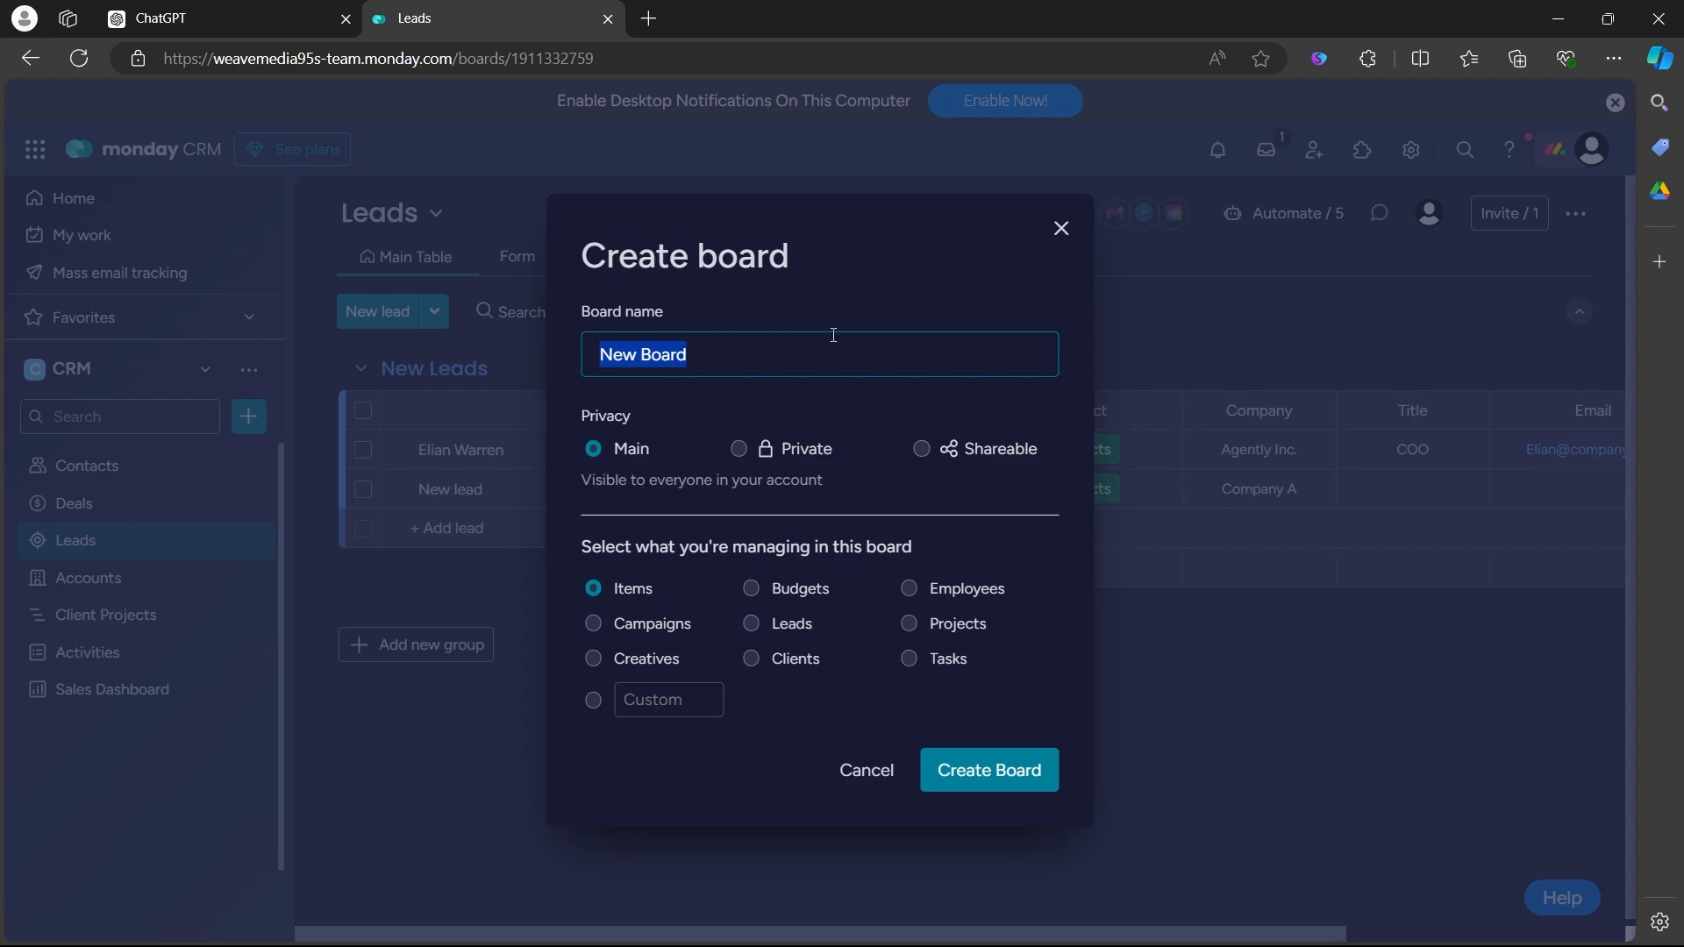
text(Summary)
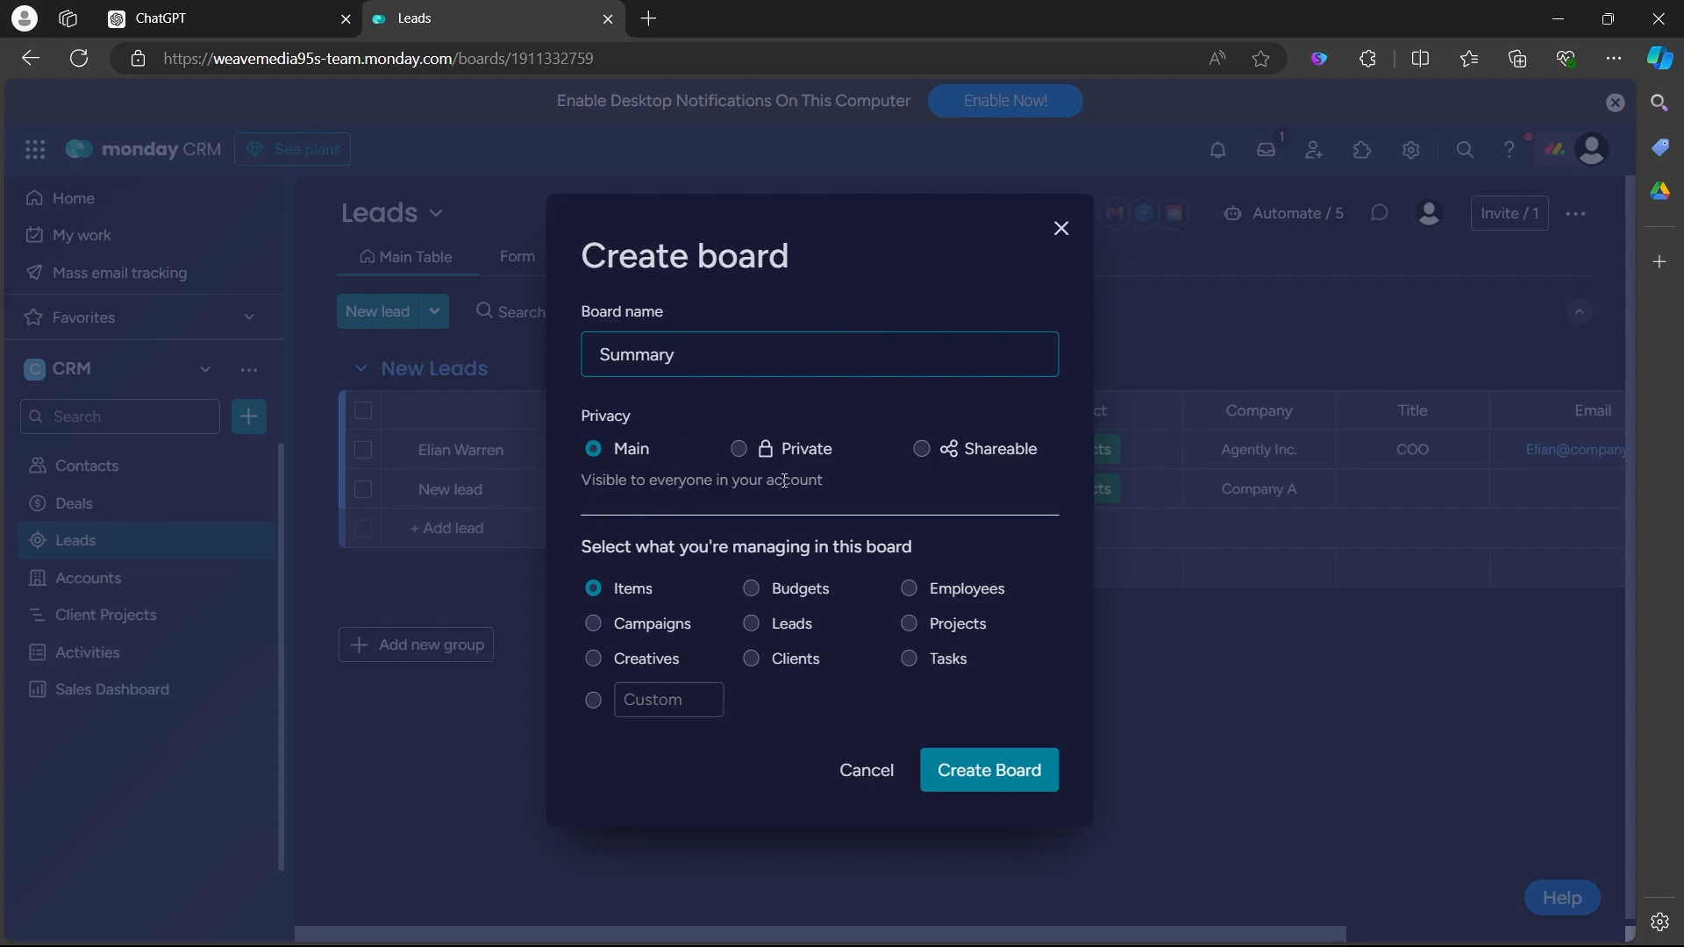
drag(602, 544, 944, 544)
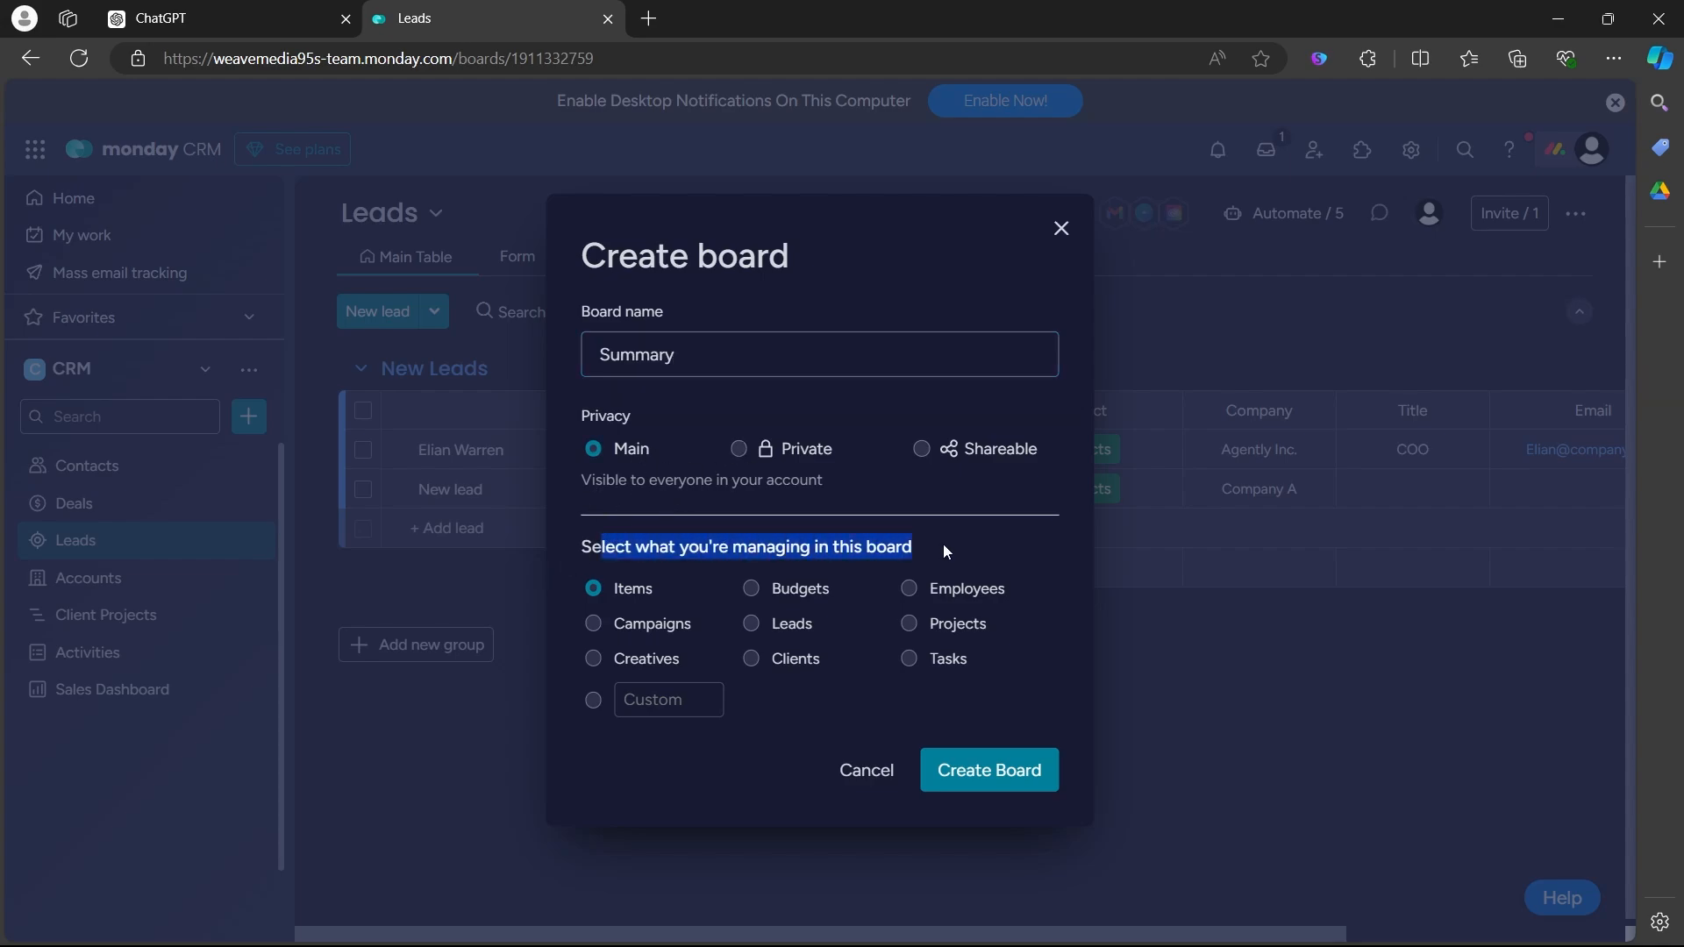
click(792, 737)
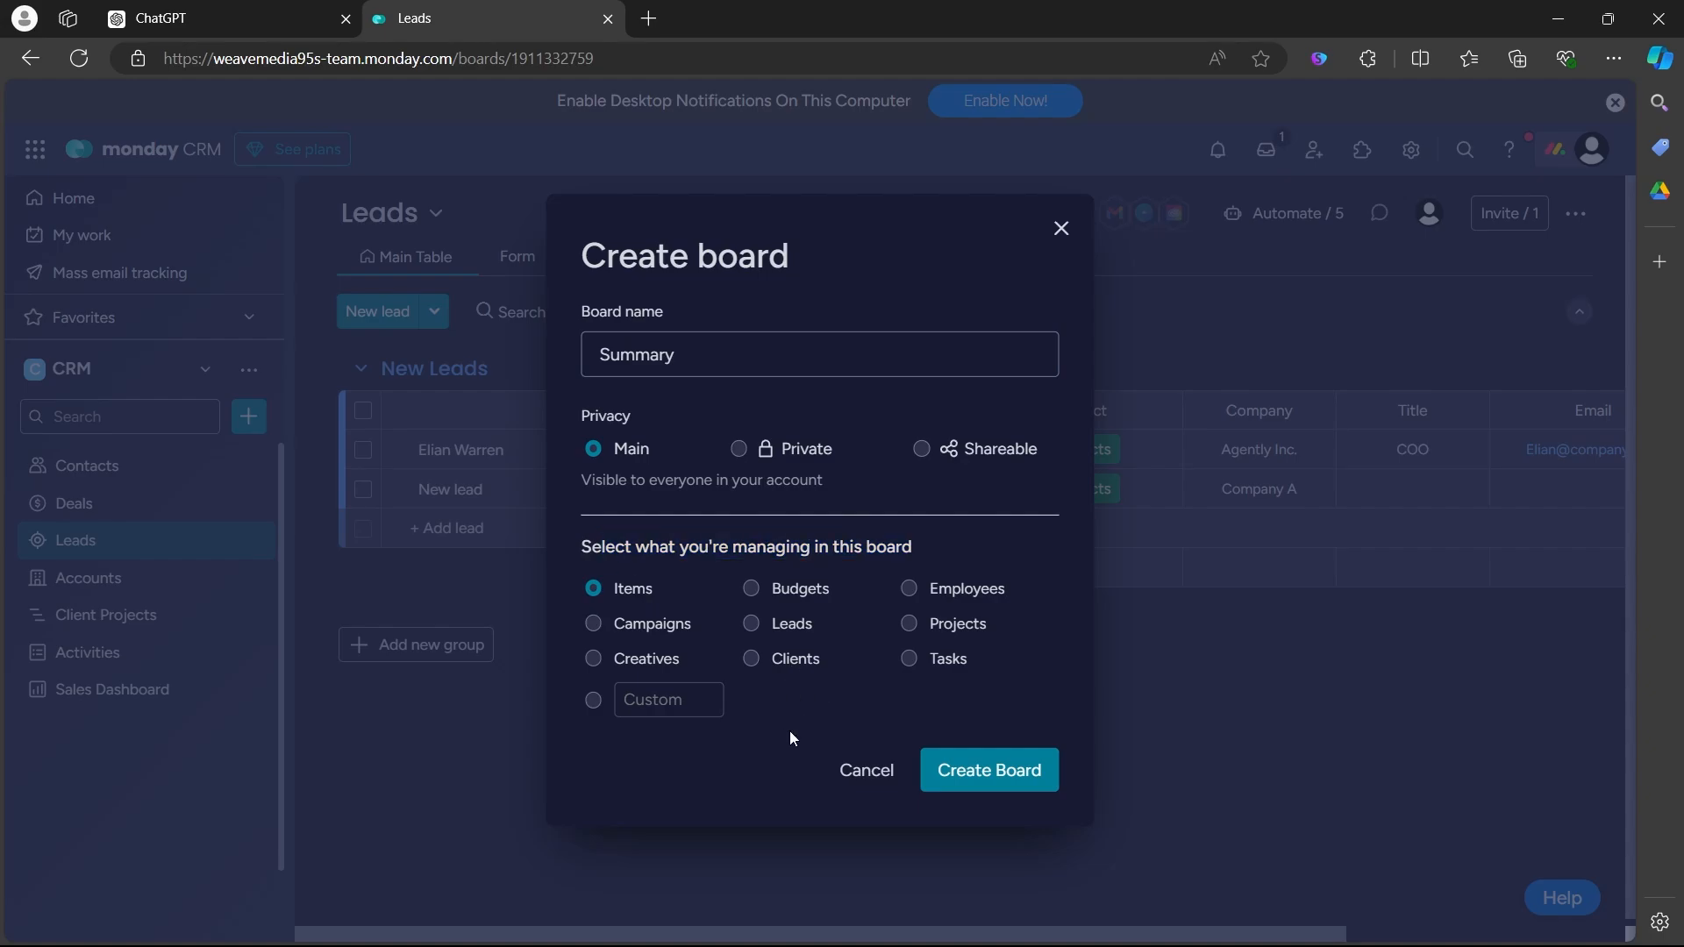
click(997, 778)
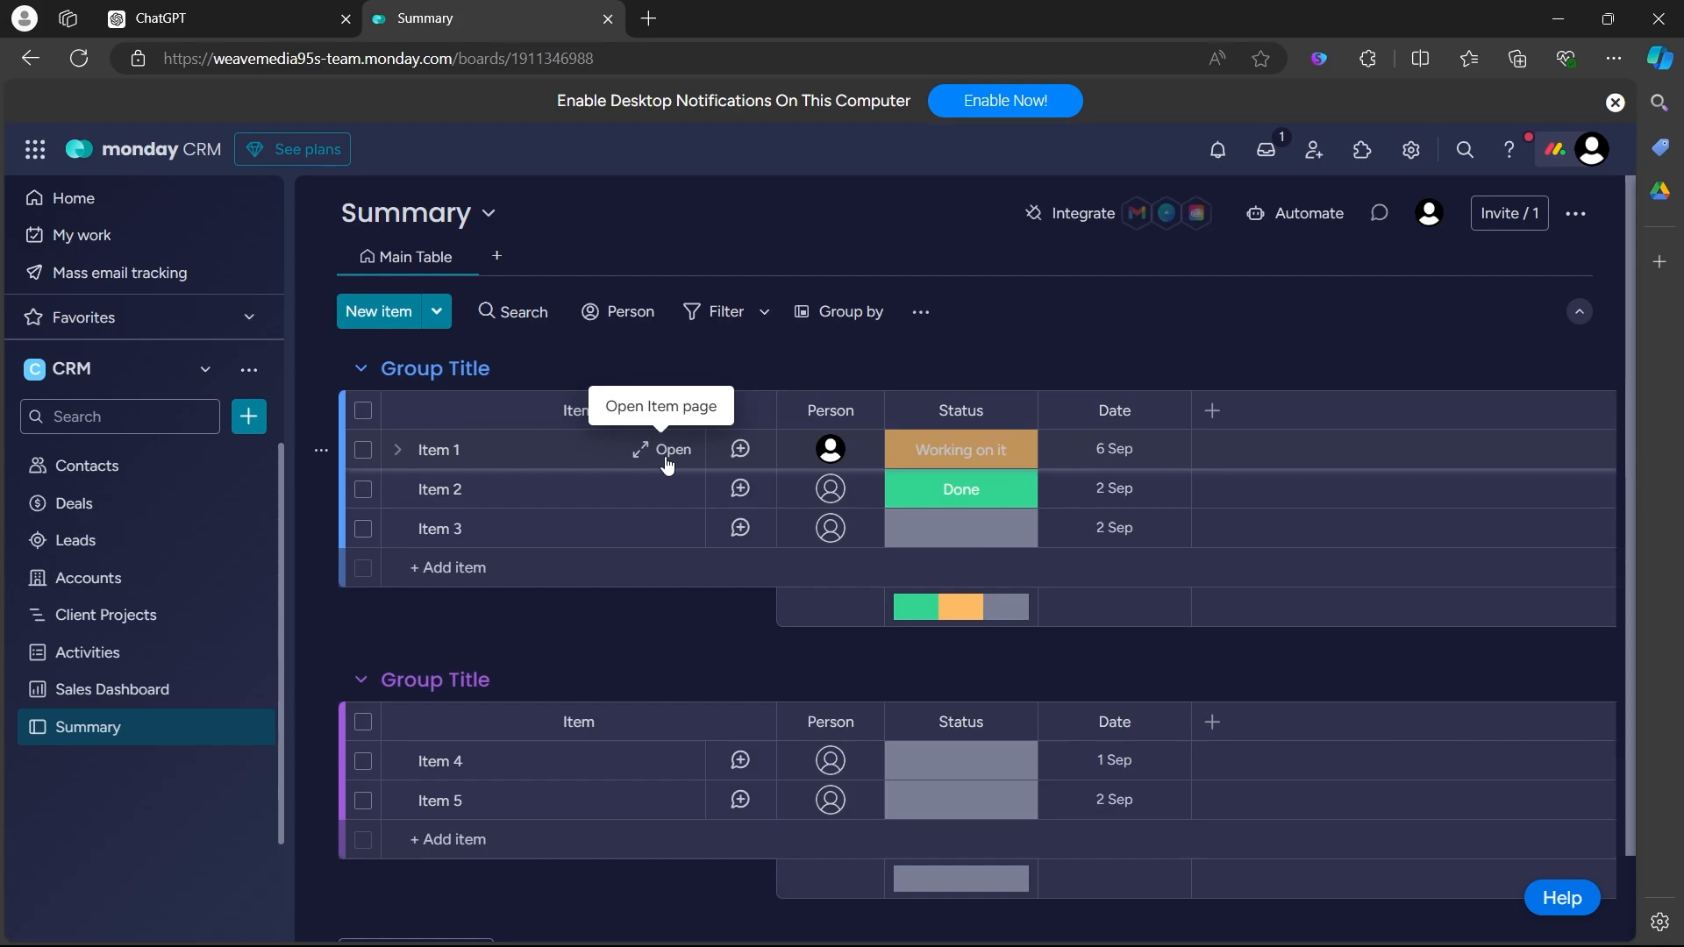
Step: Rename the first two items of the upper group on the Summary board as OG Deal 1 and OG Deal 2
click(474, 450)
drag(474, 450, 305, 456)
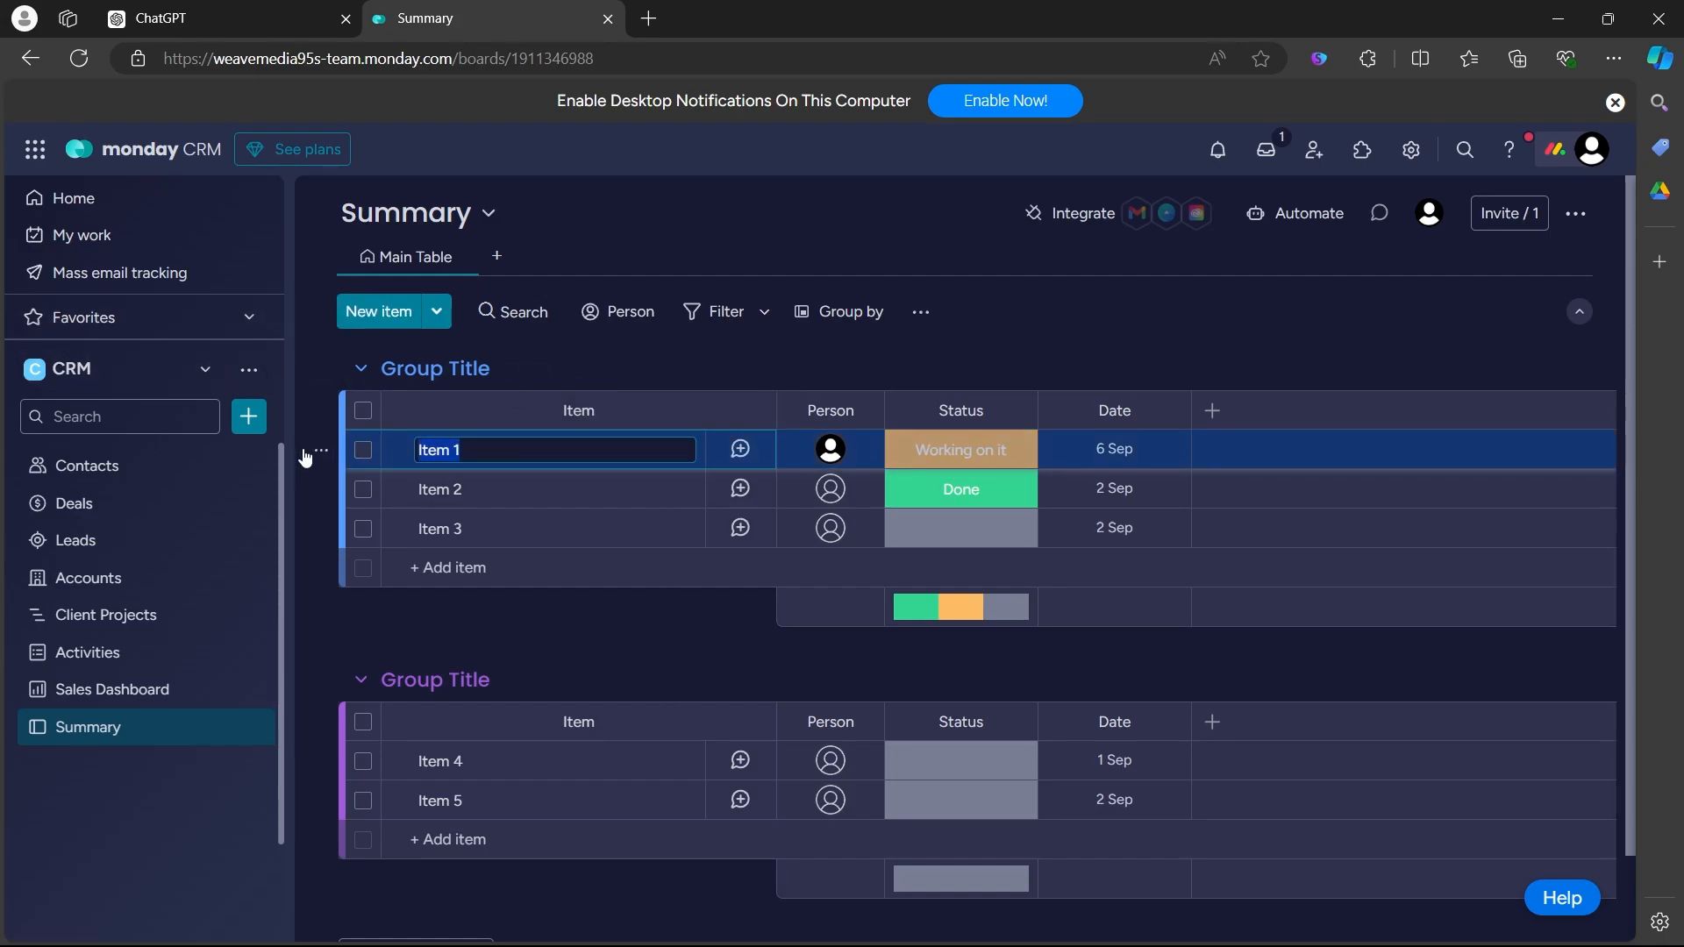
text(OG Deal)
click(492, 490)
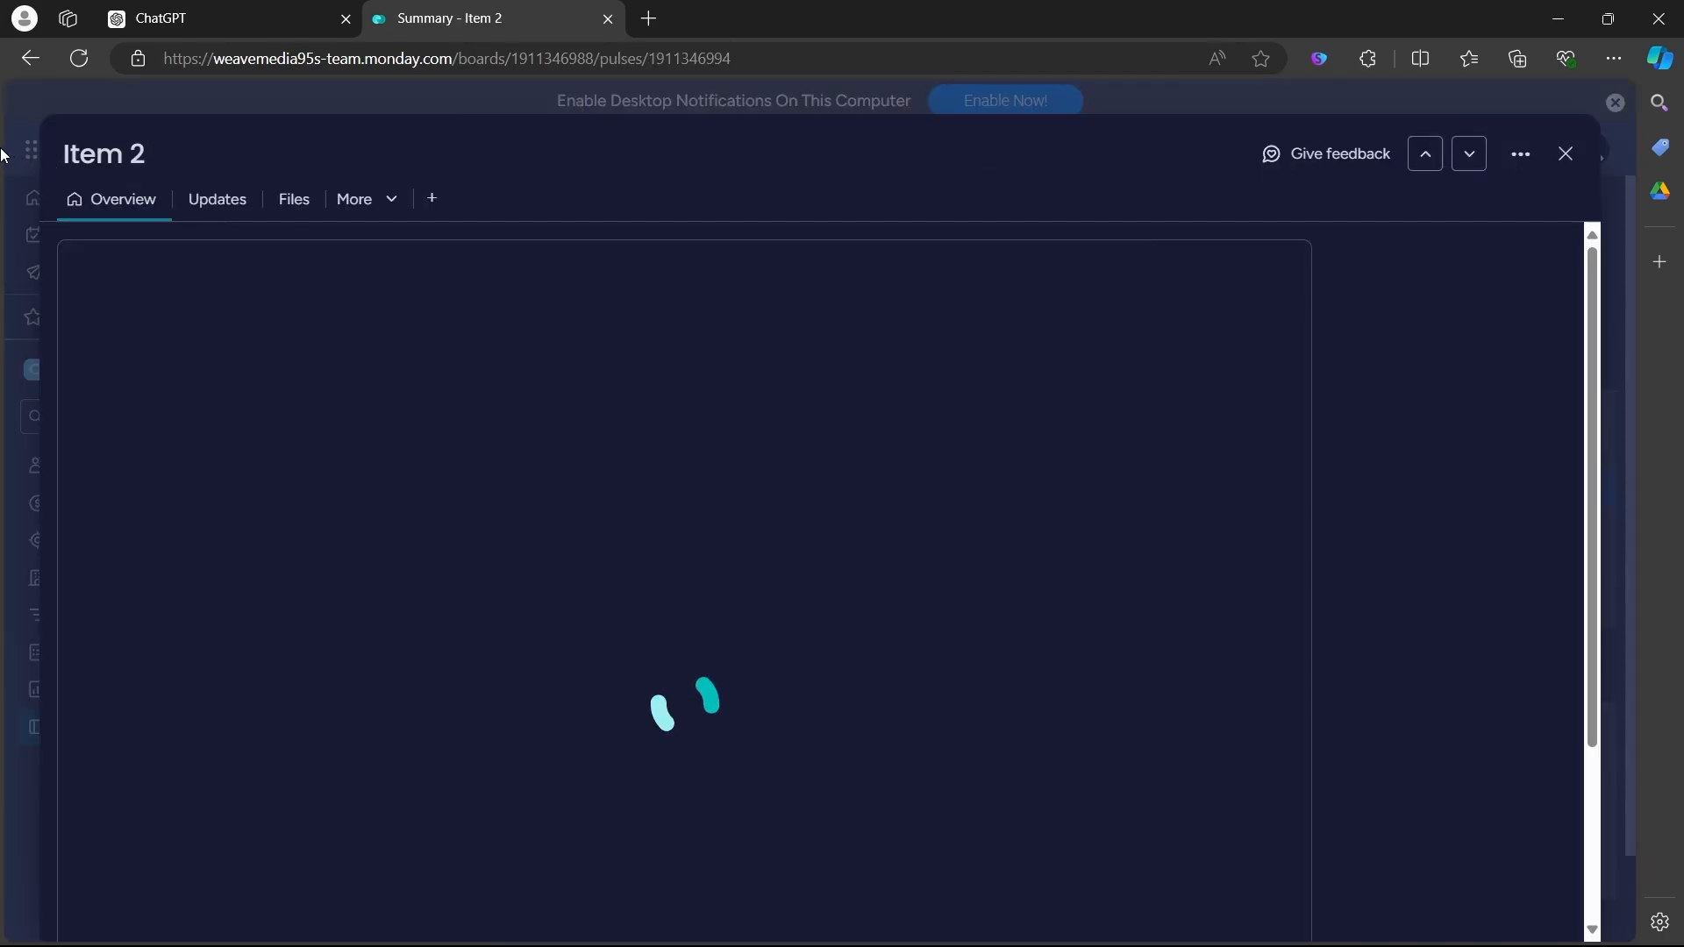
triple_click(152, 149)
text(OG)
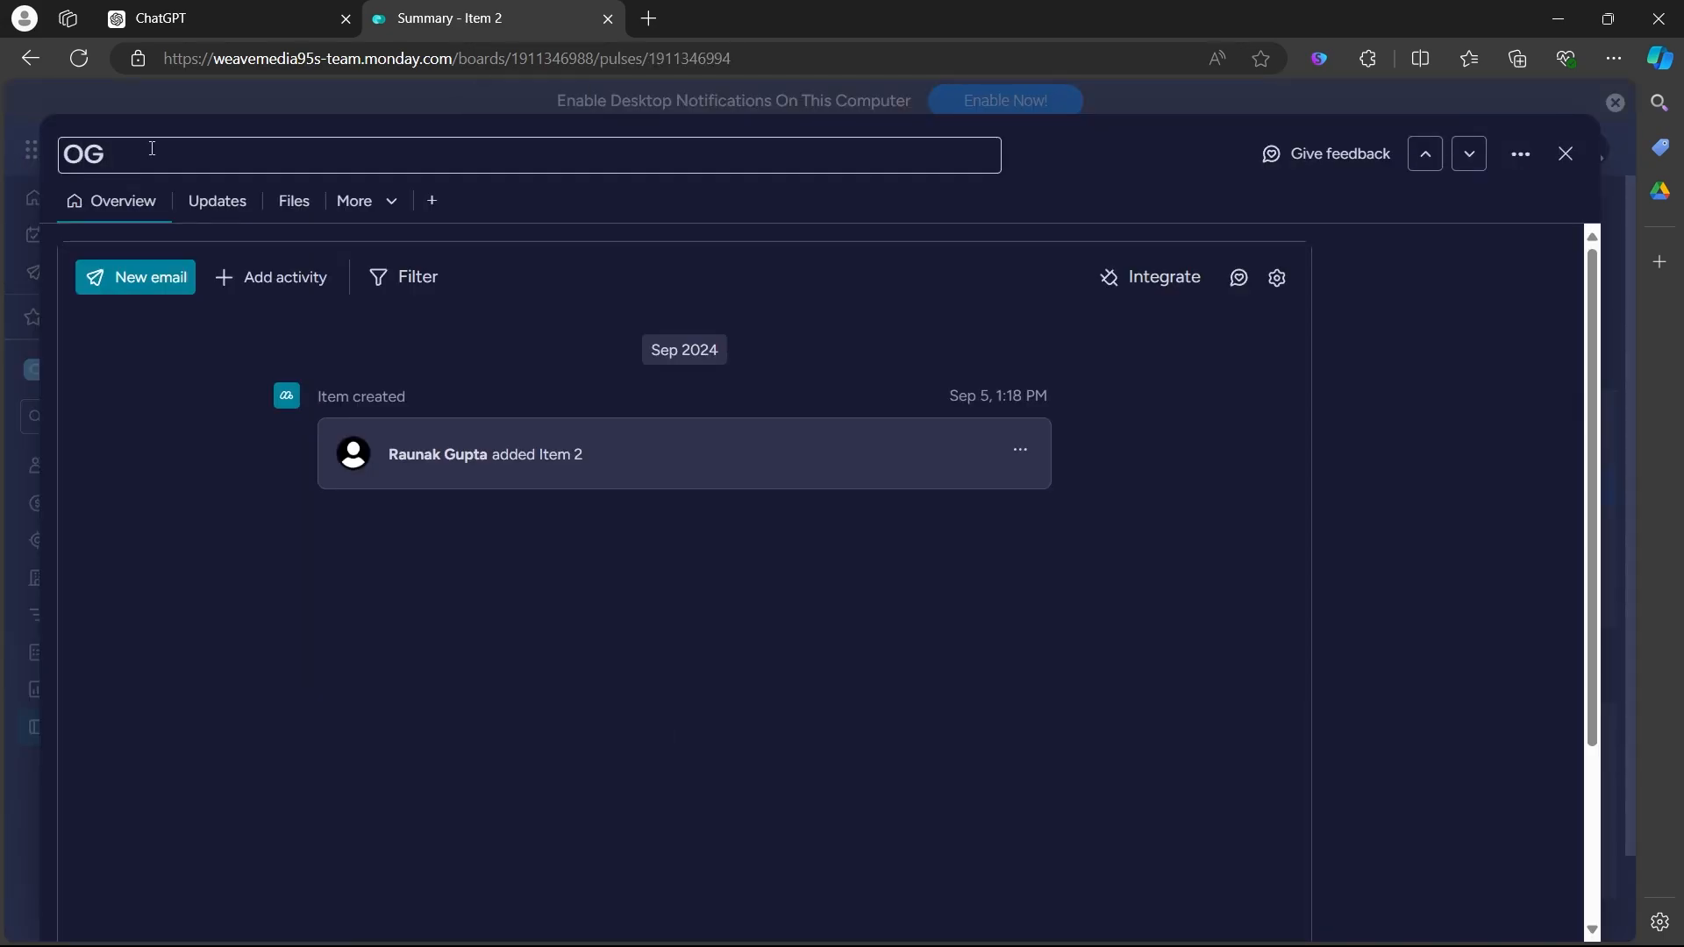
text( Deal 2)
key(Escape)
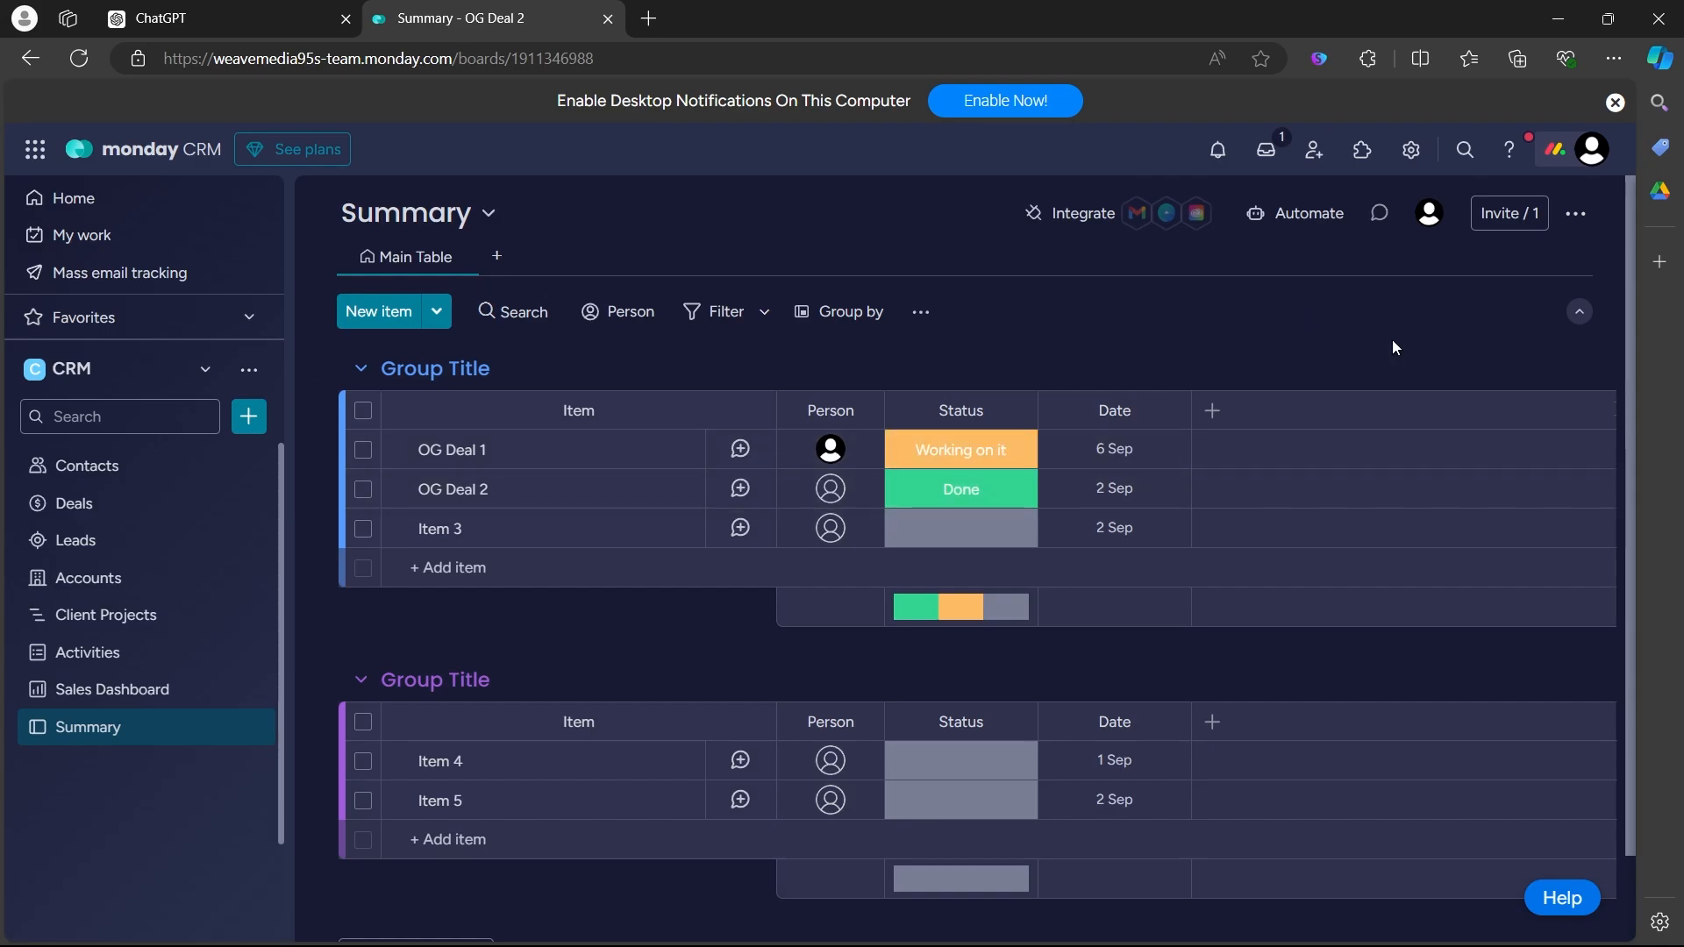
Step: Add a Connect boards column to the Summary board and connect it to the Accounts and Contacts boards, postponing the mirror column
click(1216, 412)
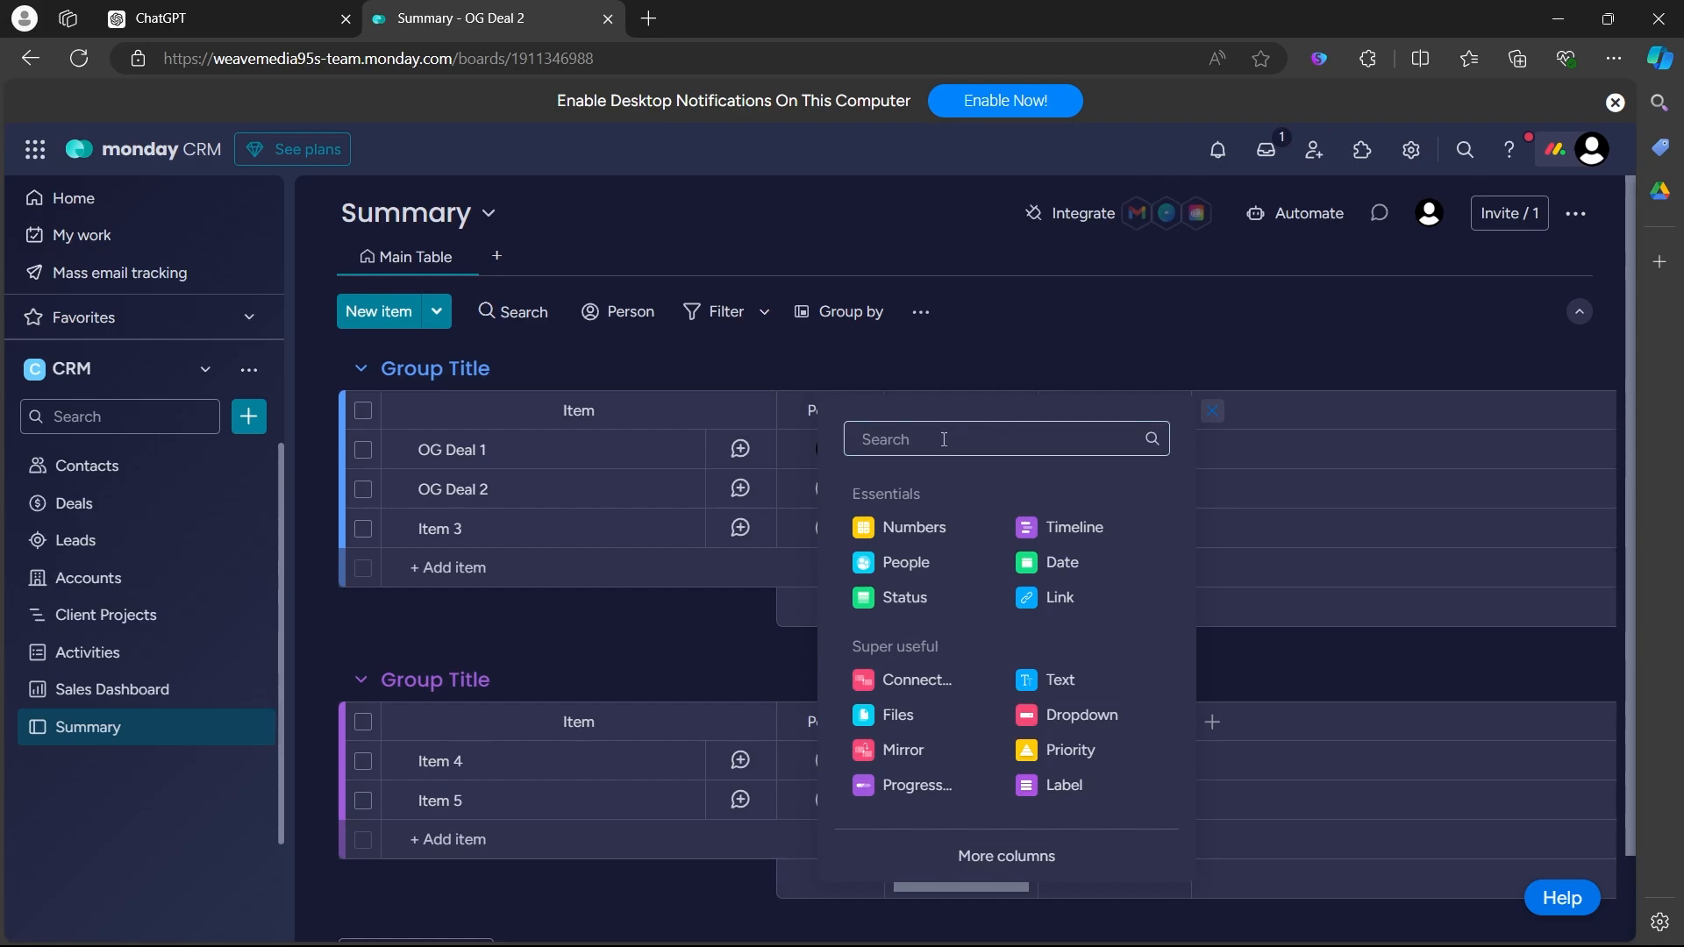
click(913, 682)
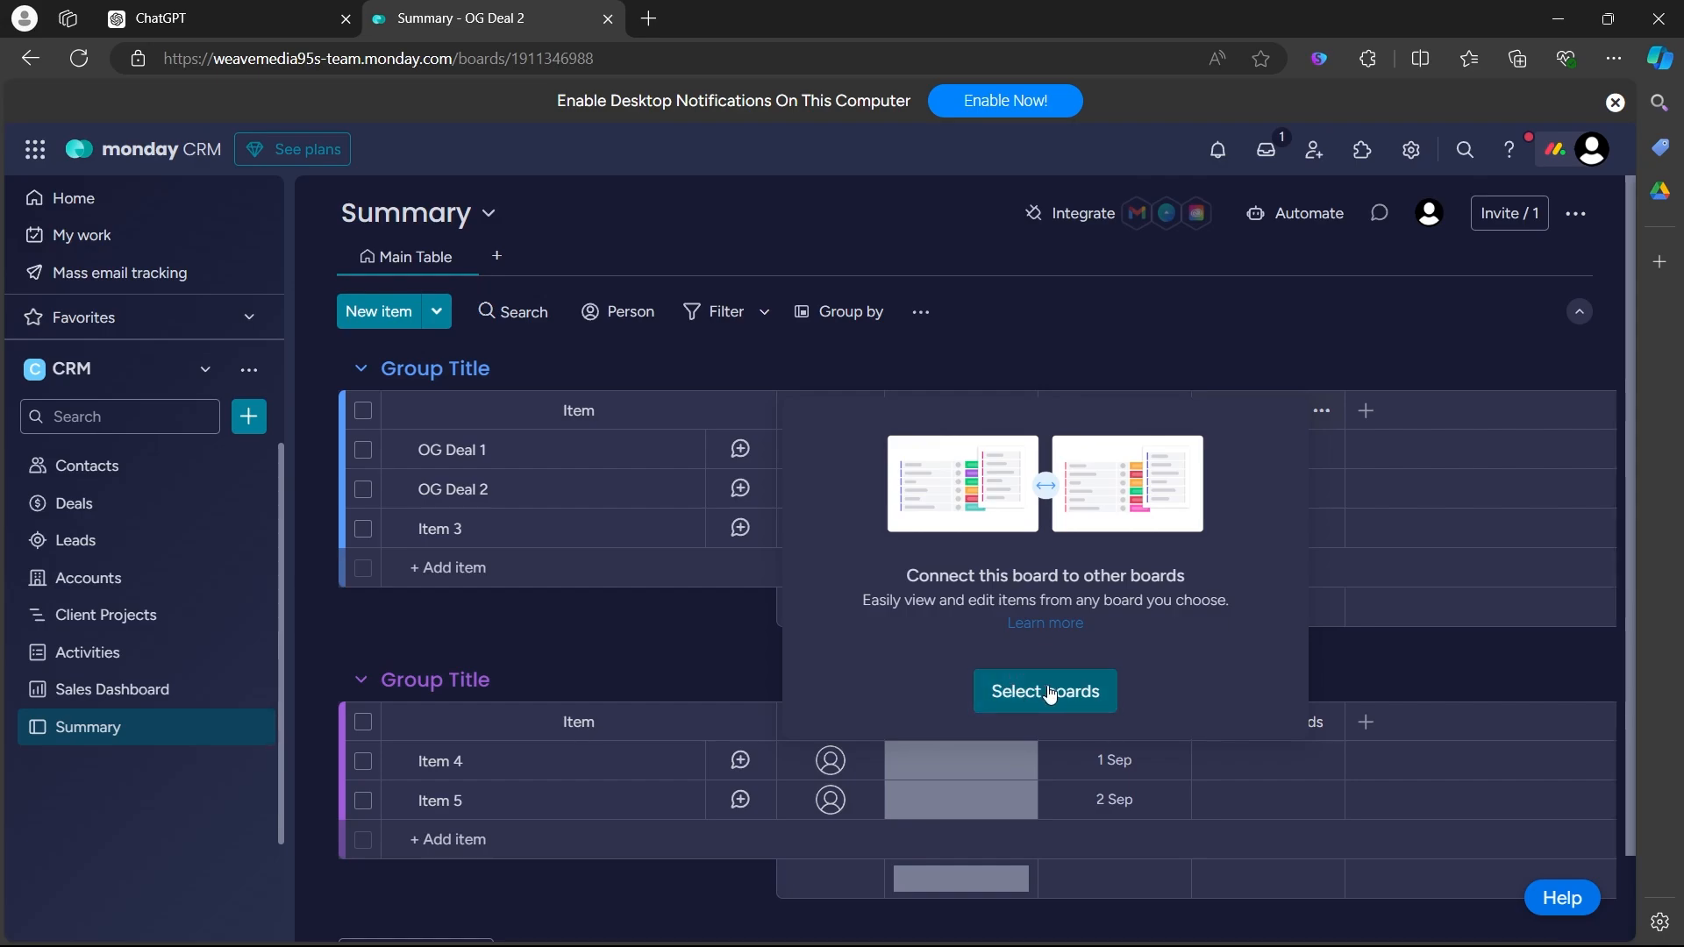
click(1049, 694)
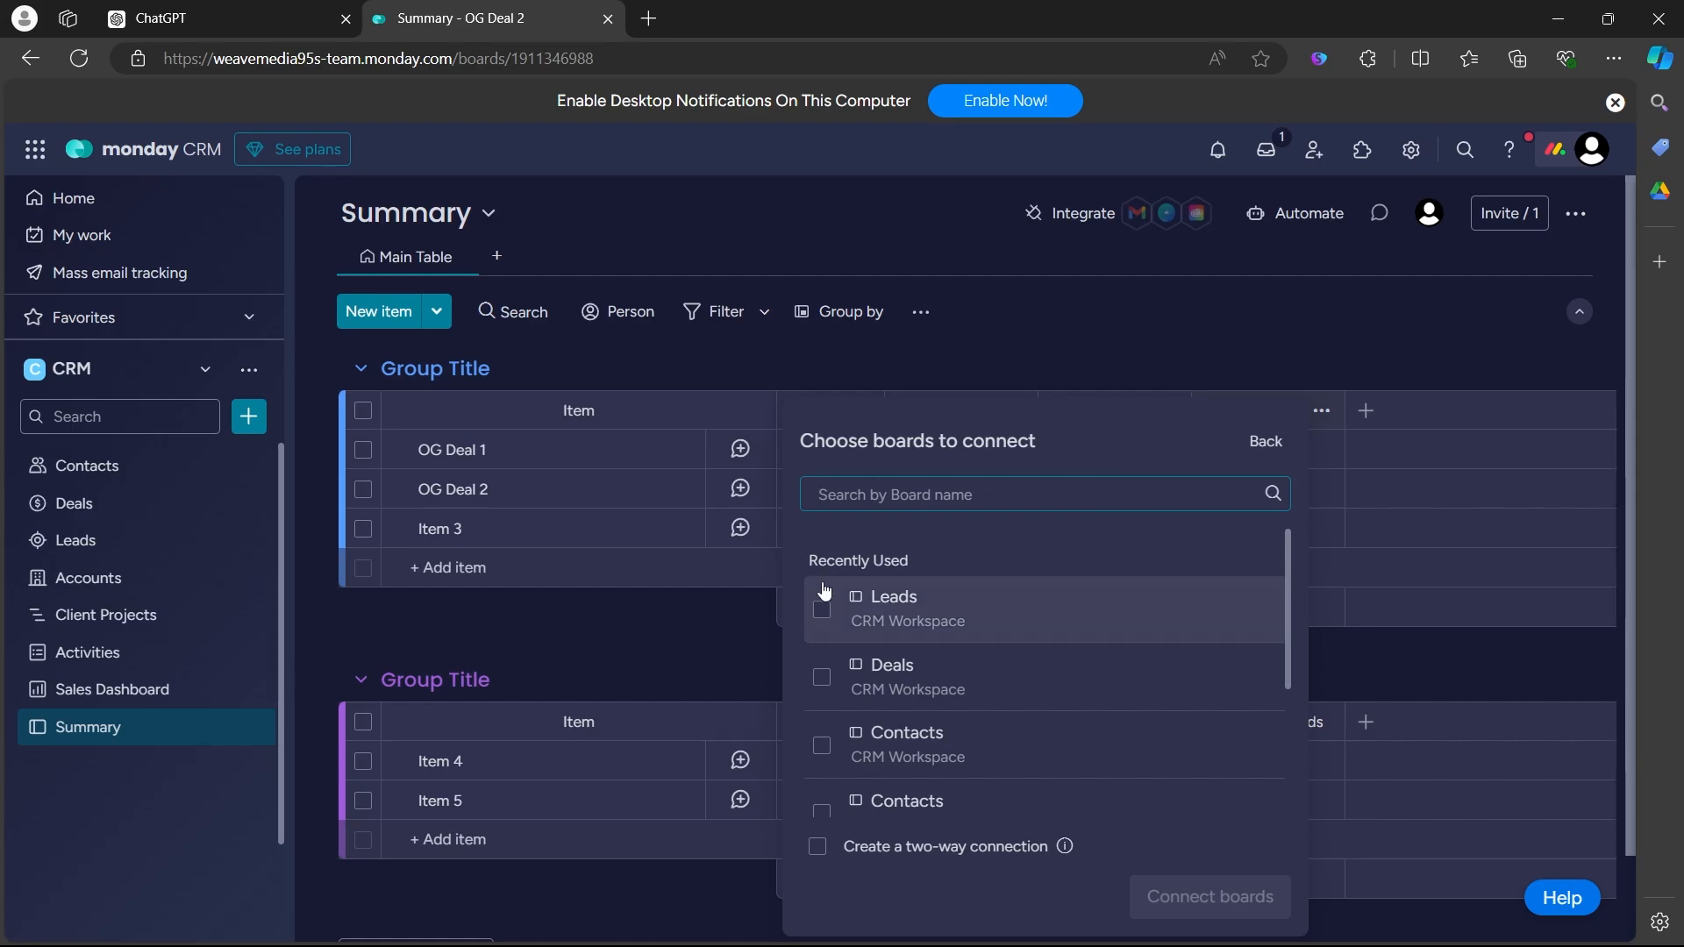
scroll(956, 681, down, 3)
scroll(872, 636, up, 3)
click(965, 499)
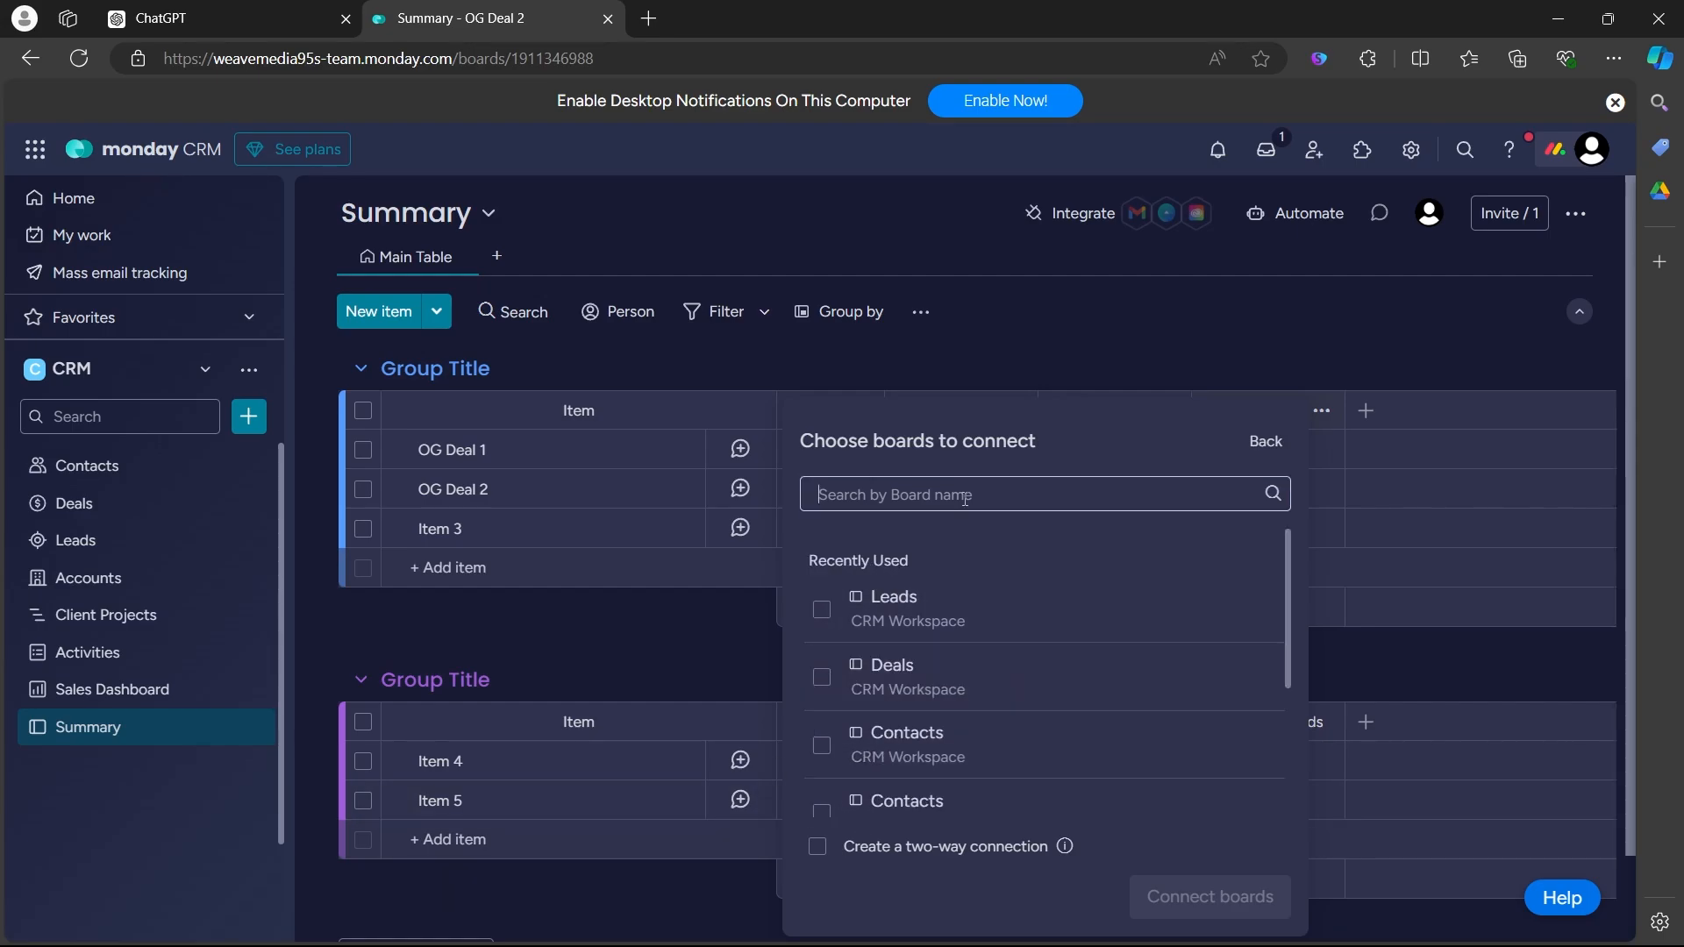
text(acco)
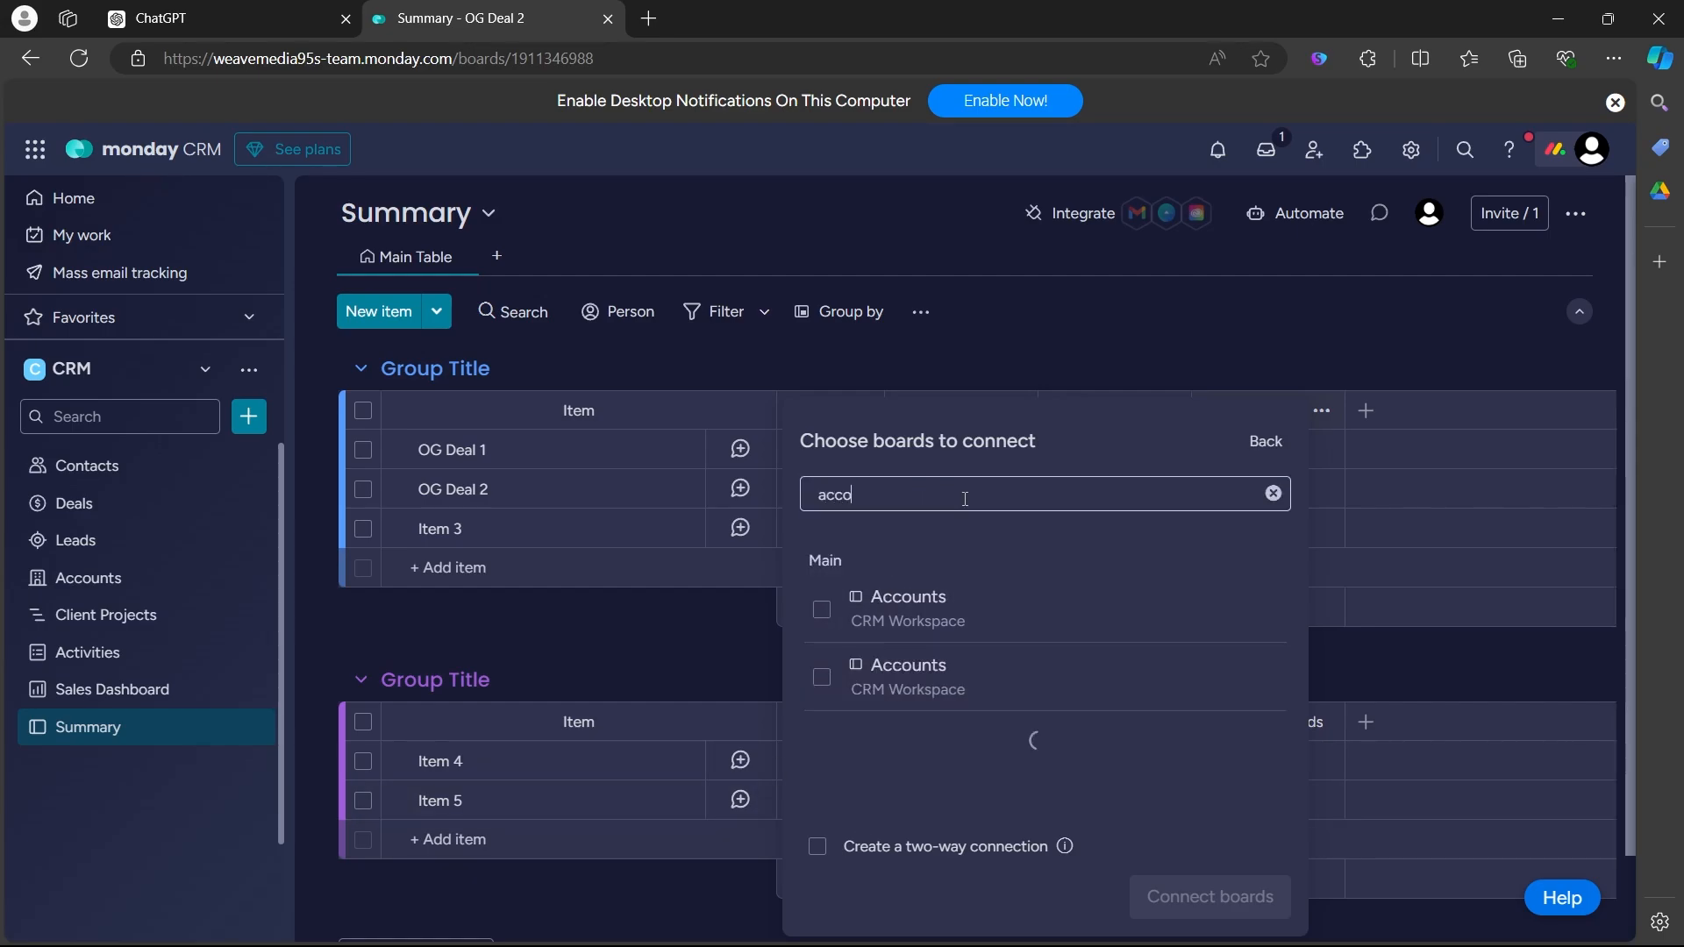
click(821, 610)
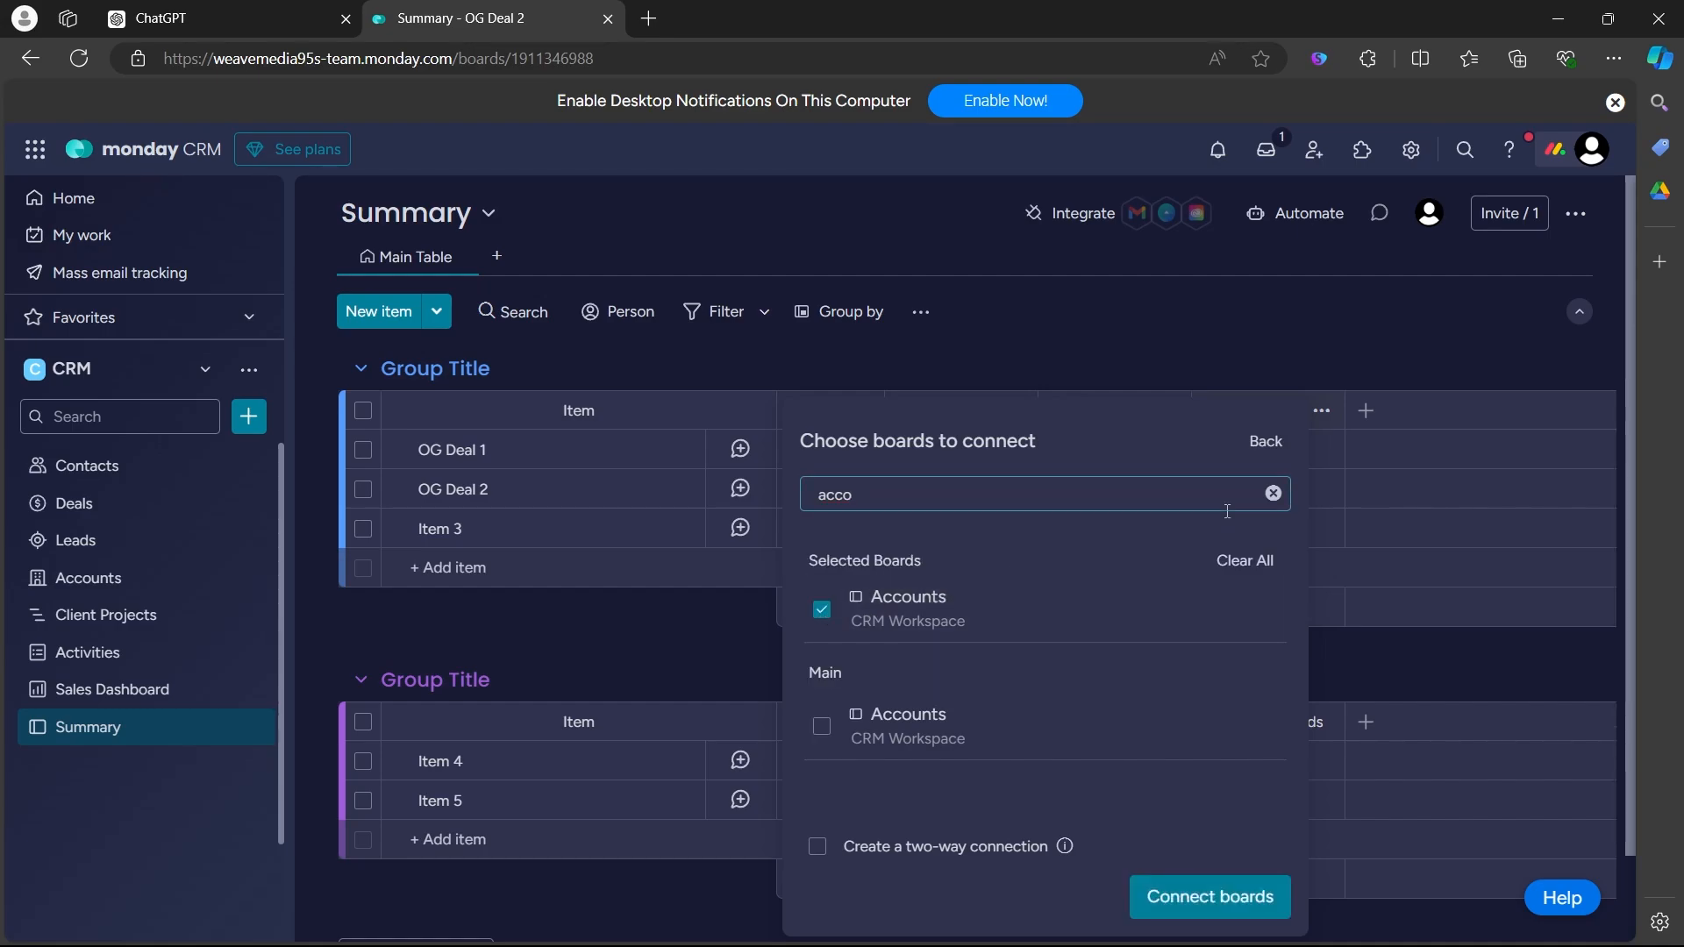
click(1272, 496)
scroll(978, 778, down, 4)
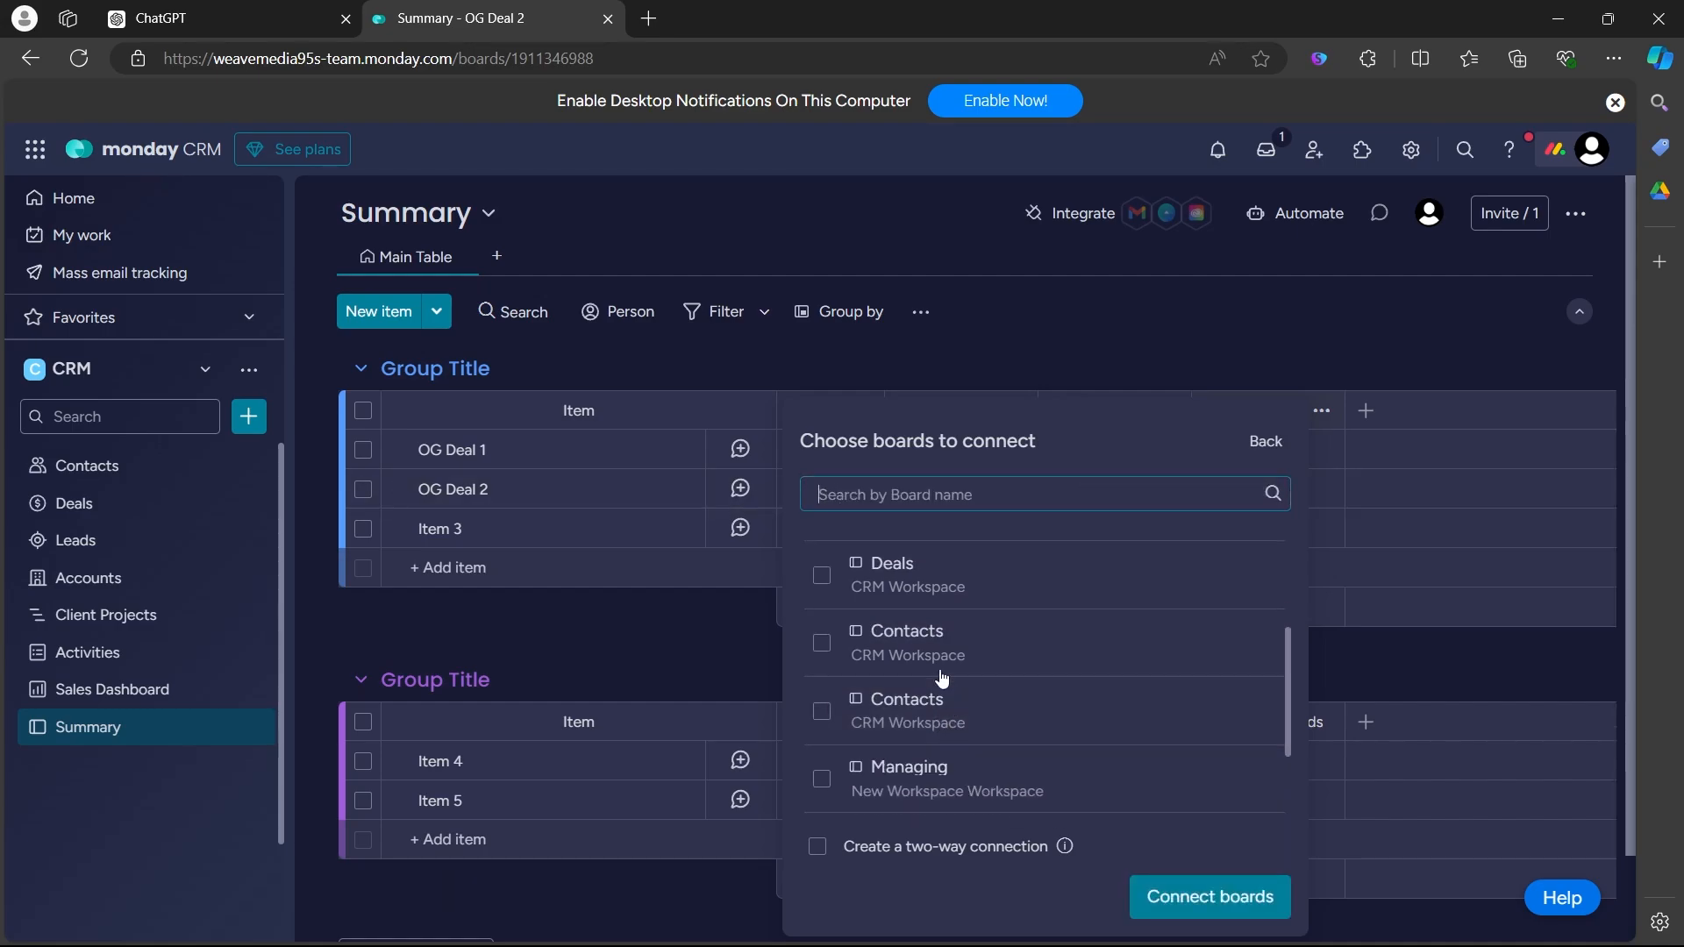
scroll(832, 645, up, 1)
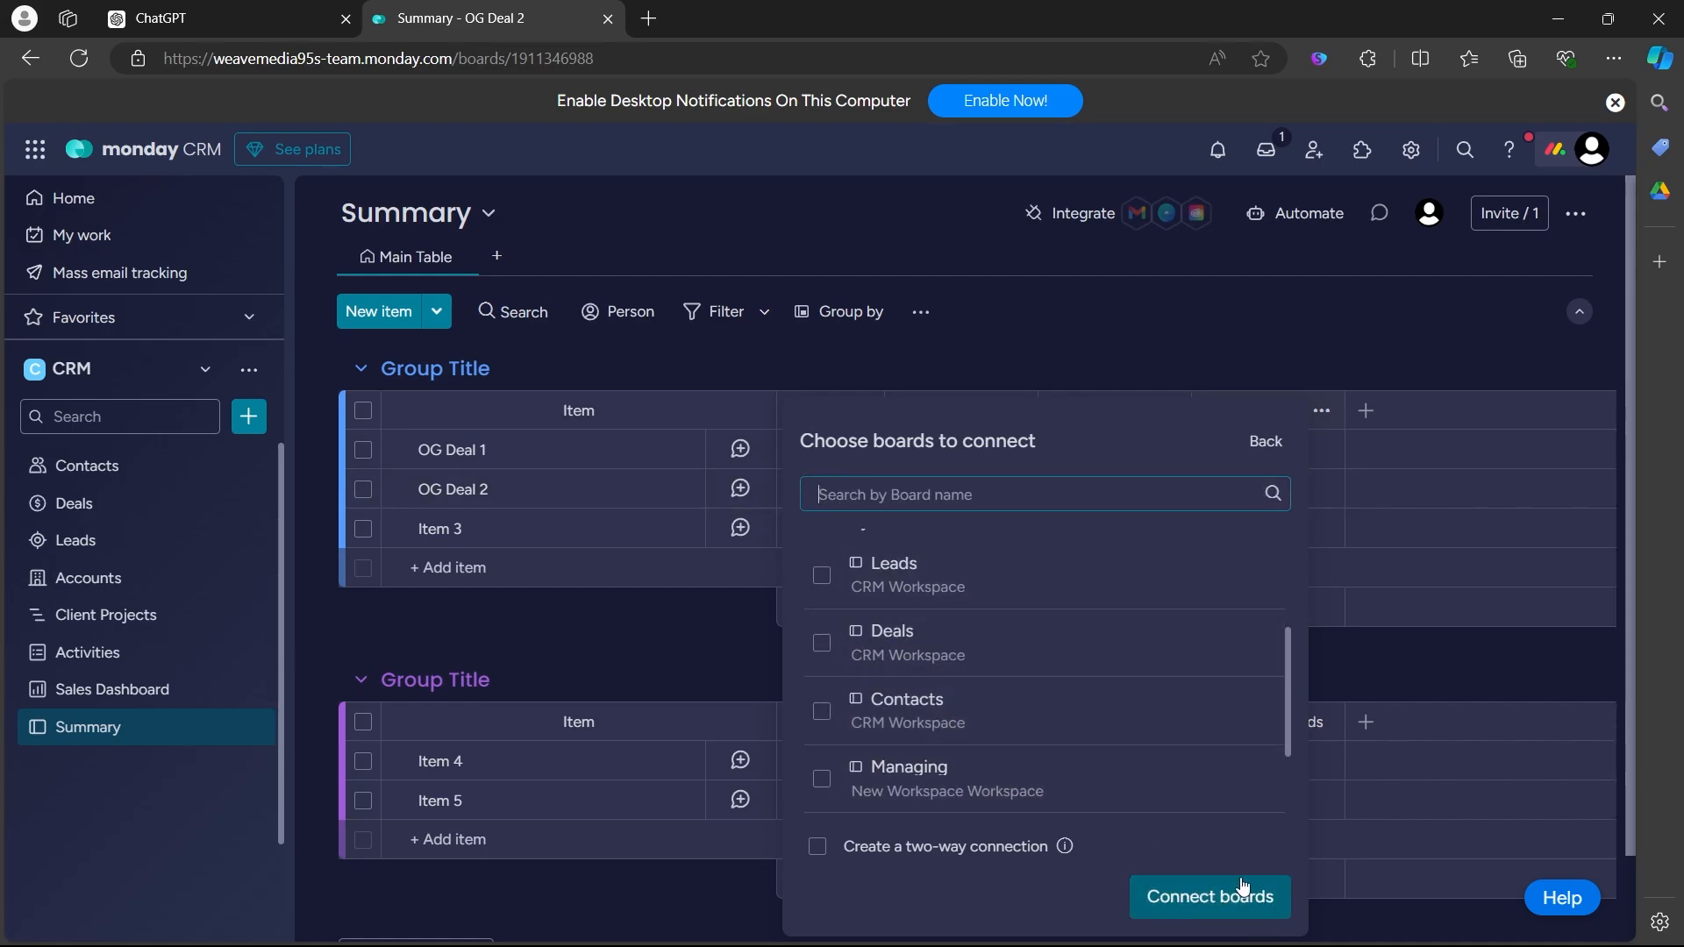
click(1258, 906)
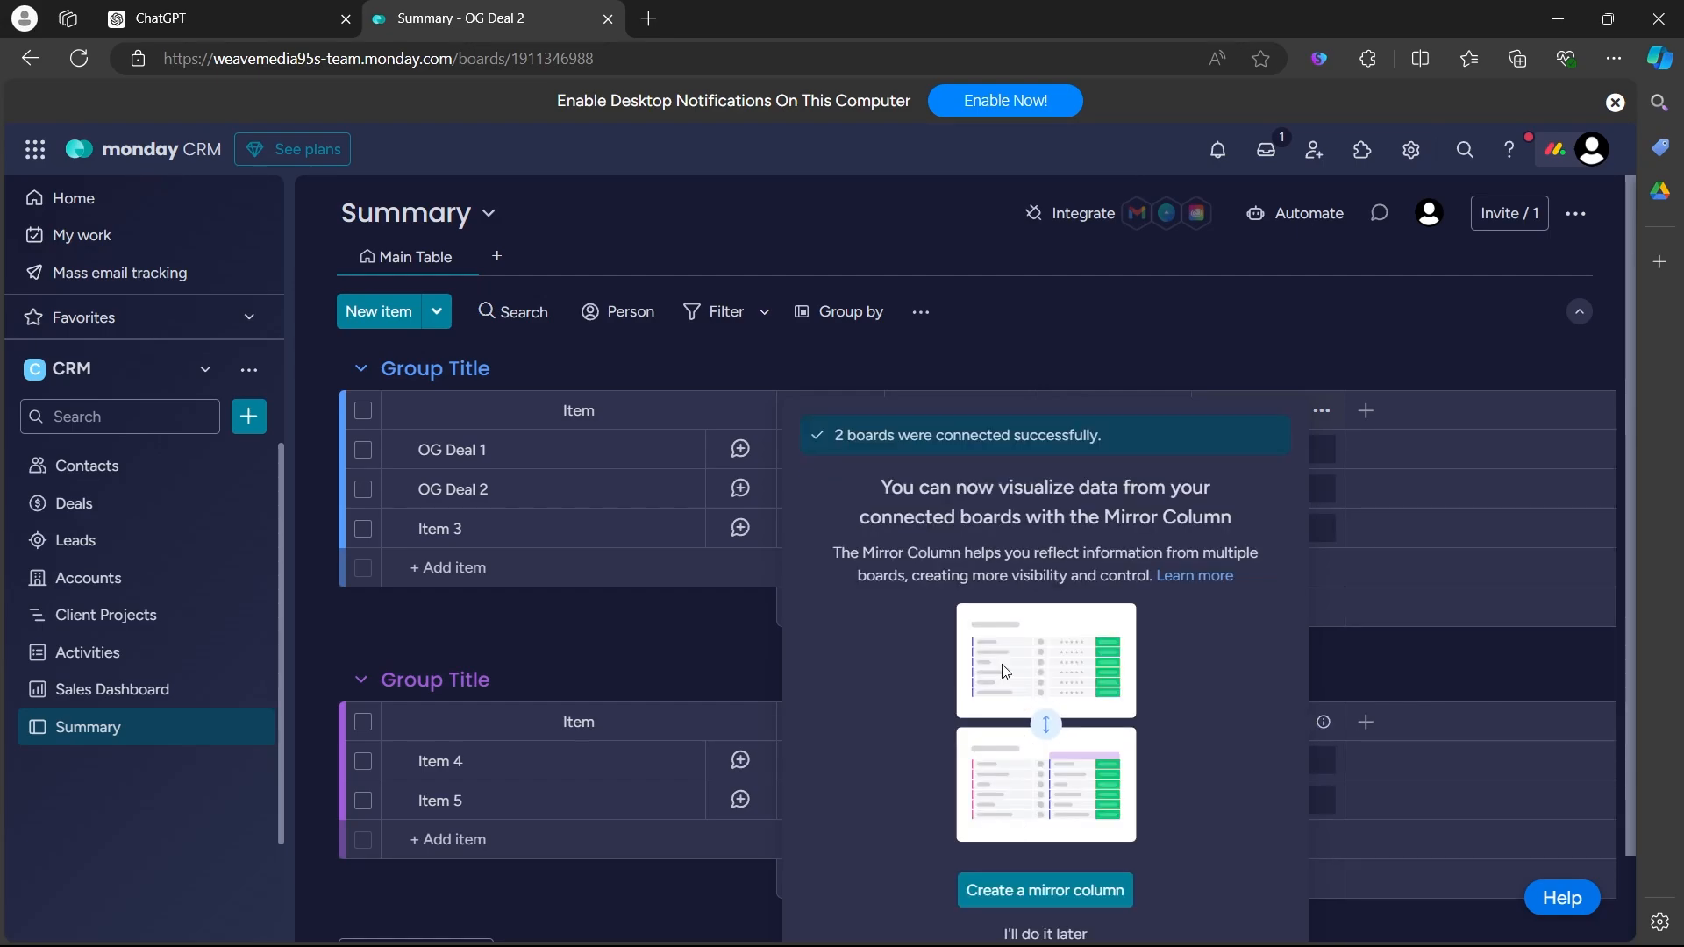
click(1057, 935)
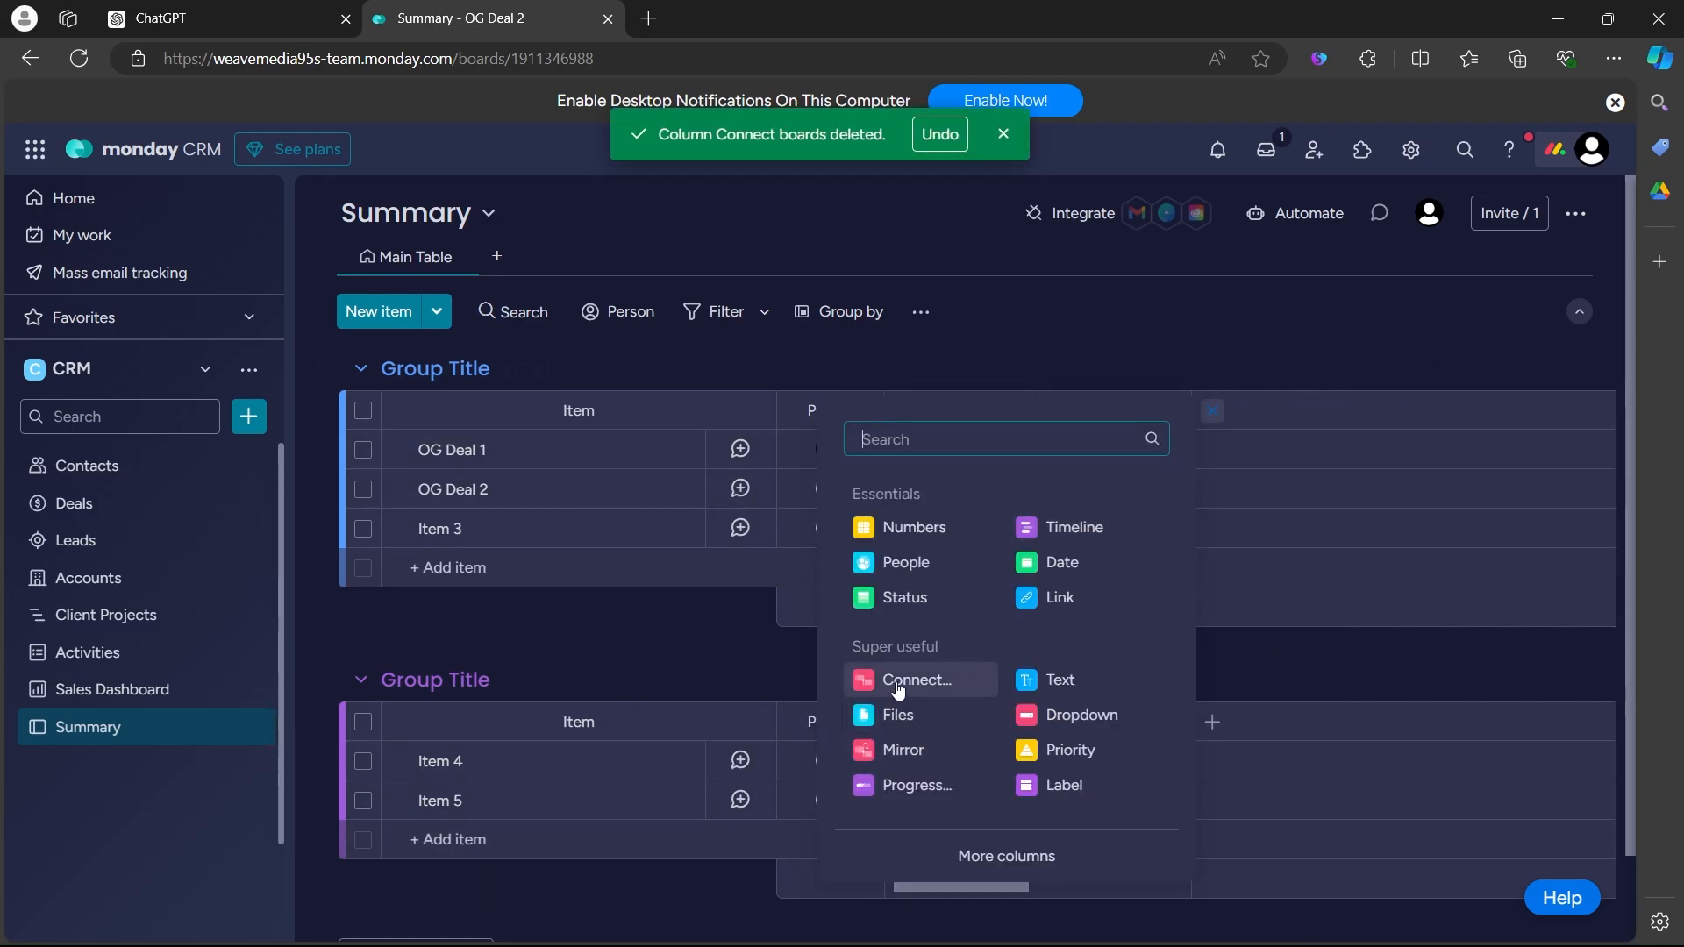
Step: Add a fresh Connect boards column and set it up with the Accounts and Contacts boards, without a mirror column
click(912, 686)
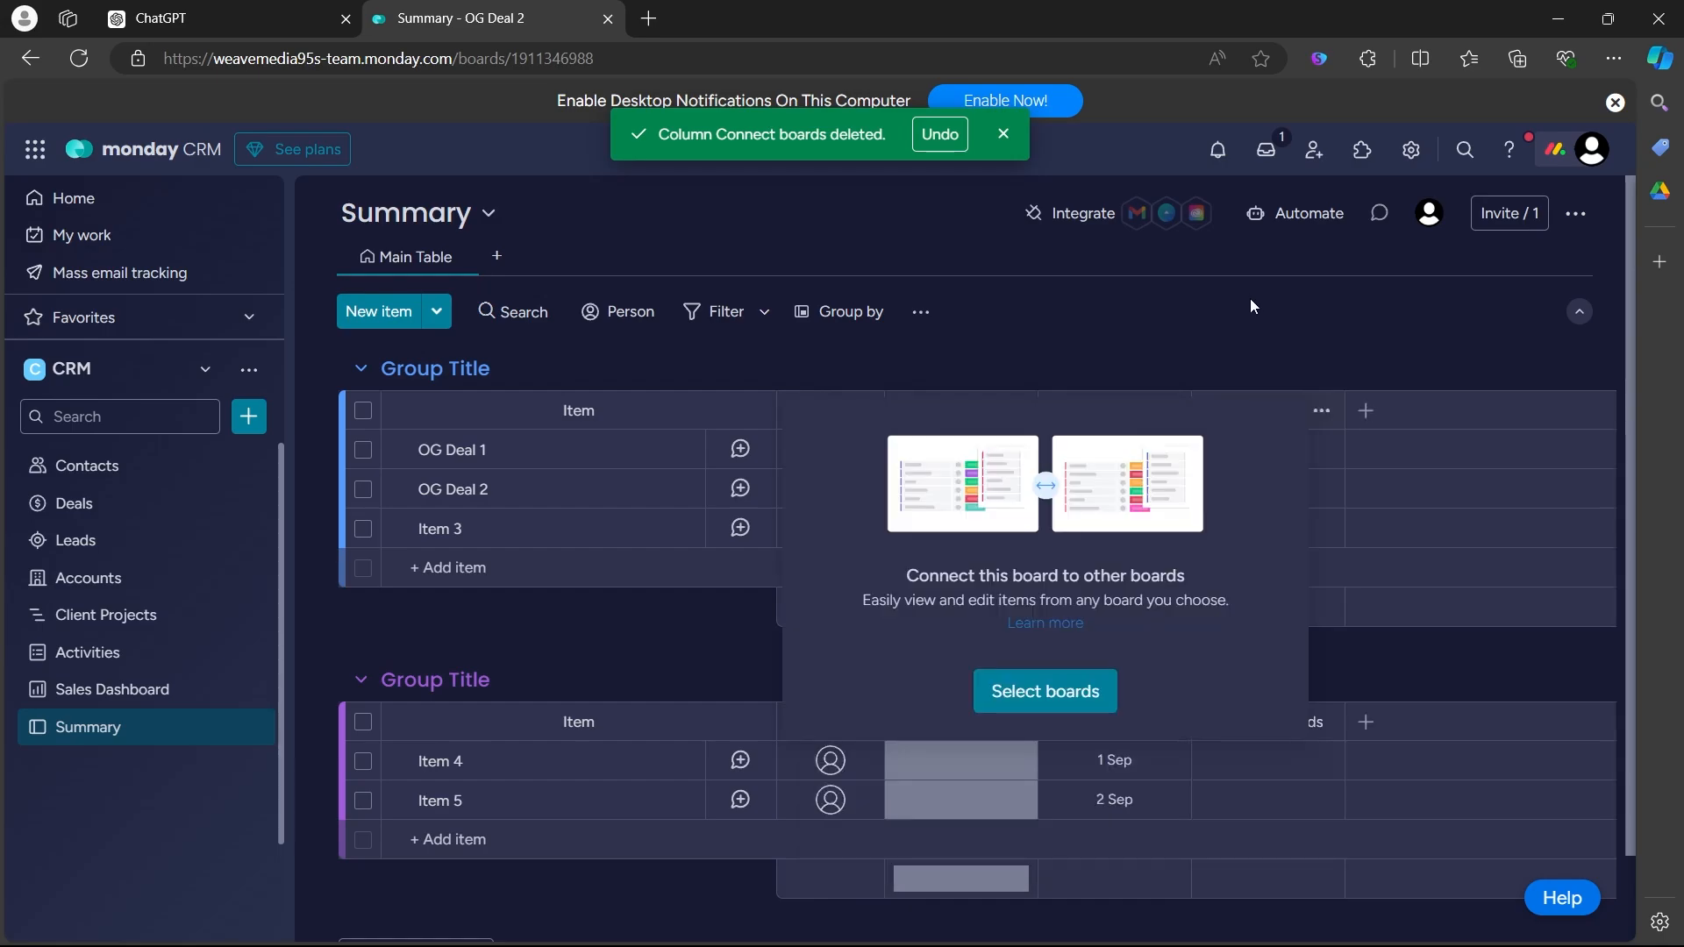
click(1253, 306)
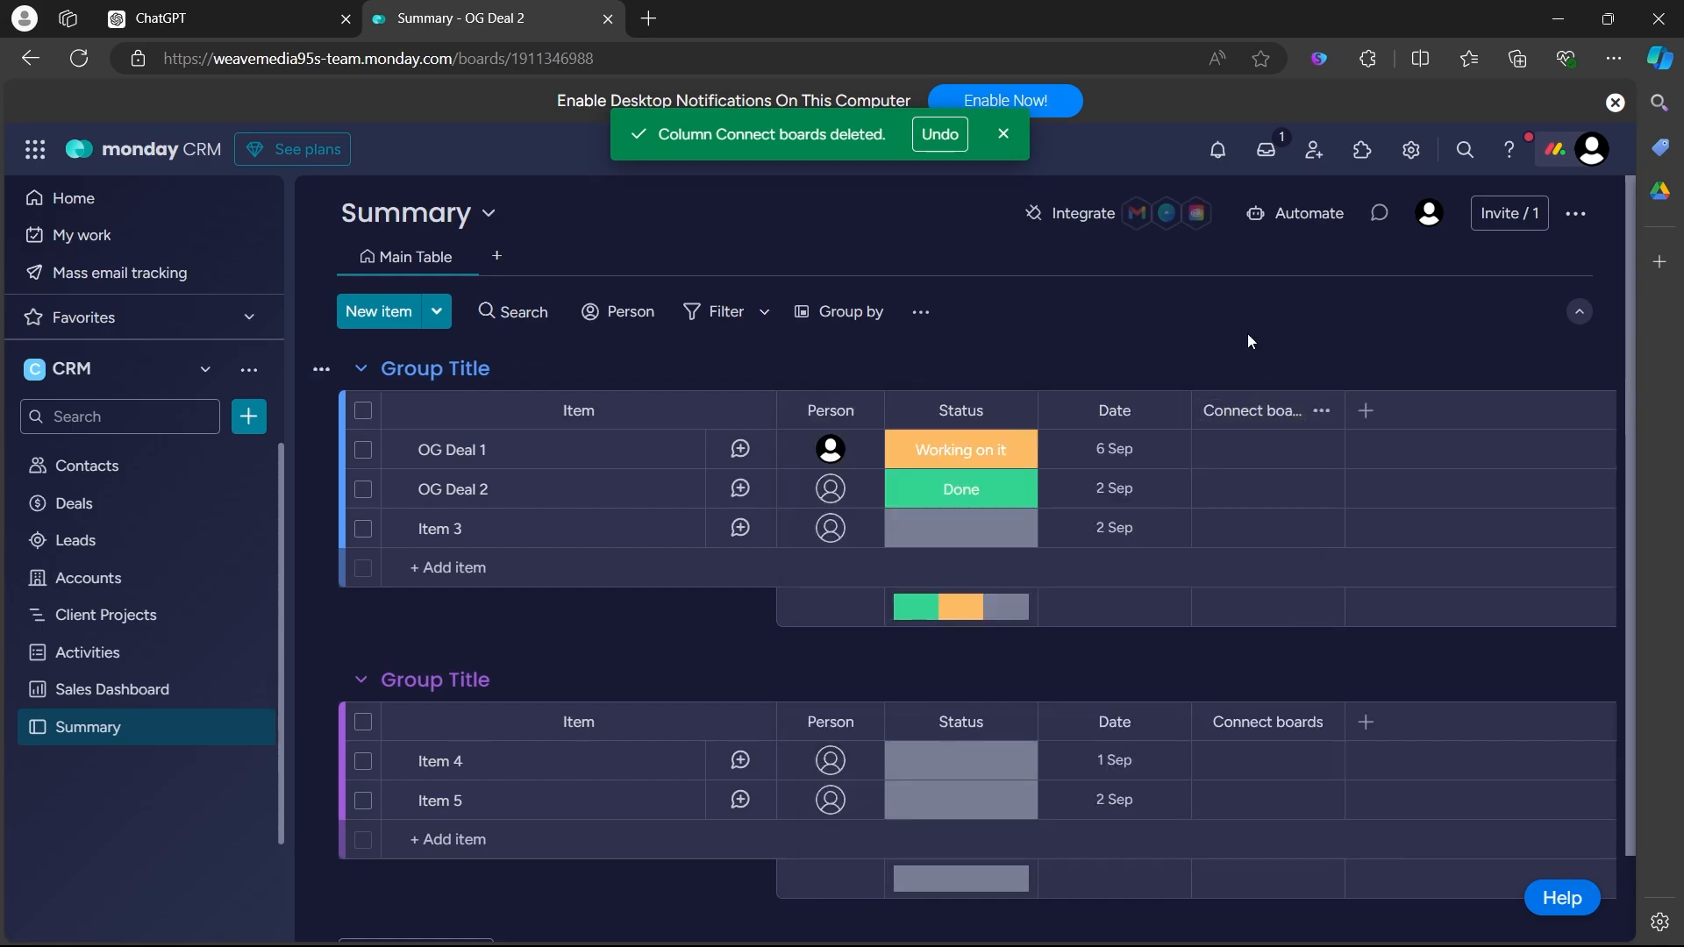
click(1234, 463)
click(1035, 702)
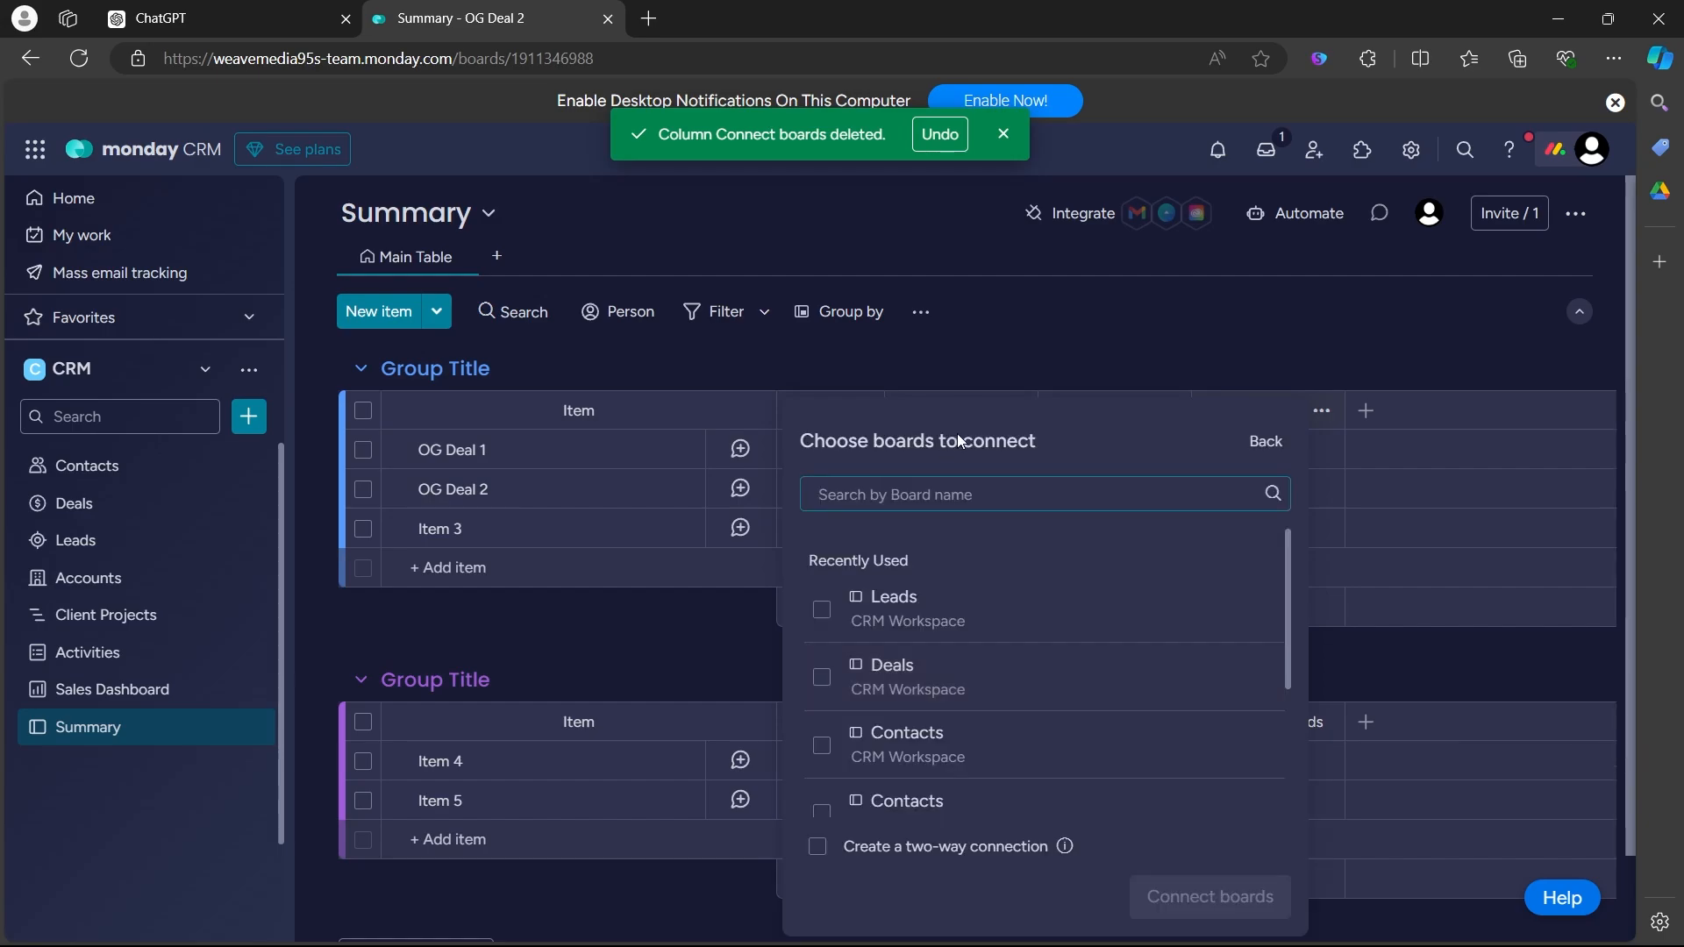
click(919, 491)
text(acco)
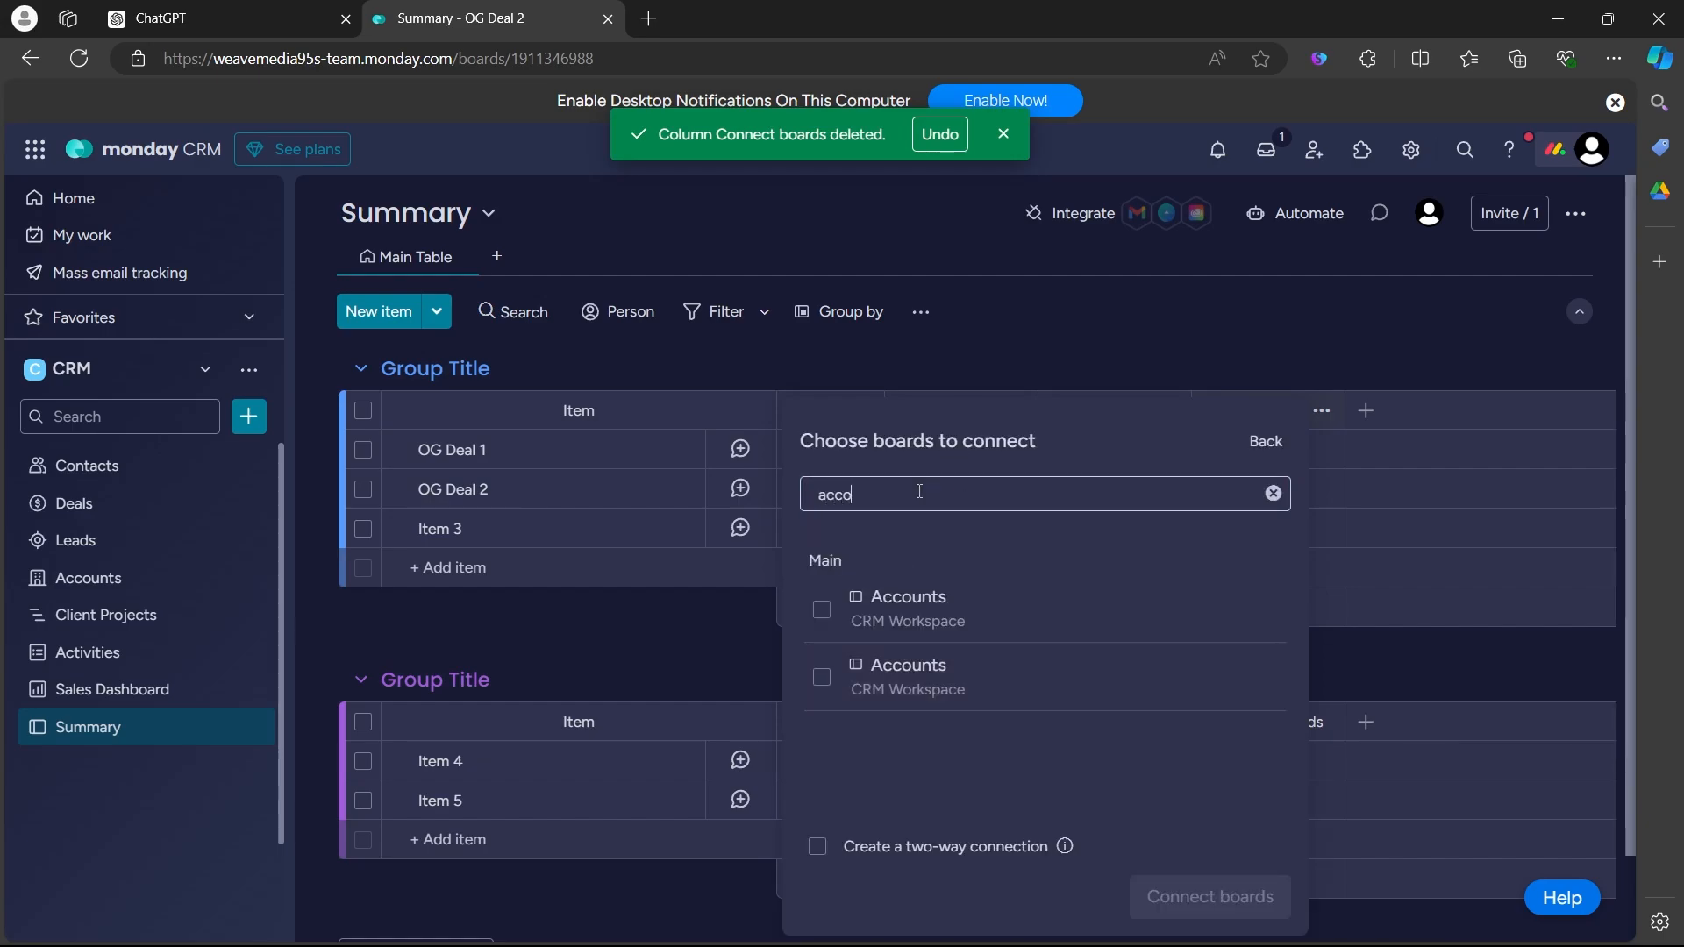
key(BackSpace)
key(BackSpace)
key(BackSpace)
key(BackSpace)
scroll(877, 631, down, 3)
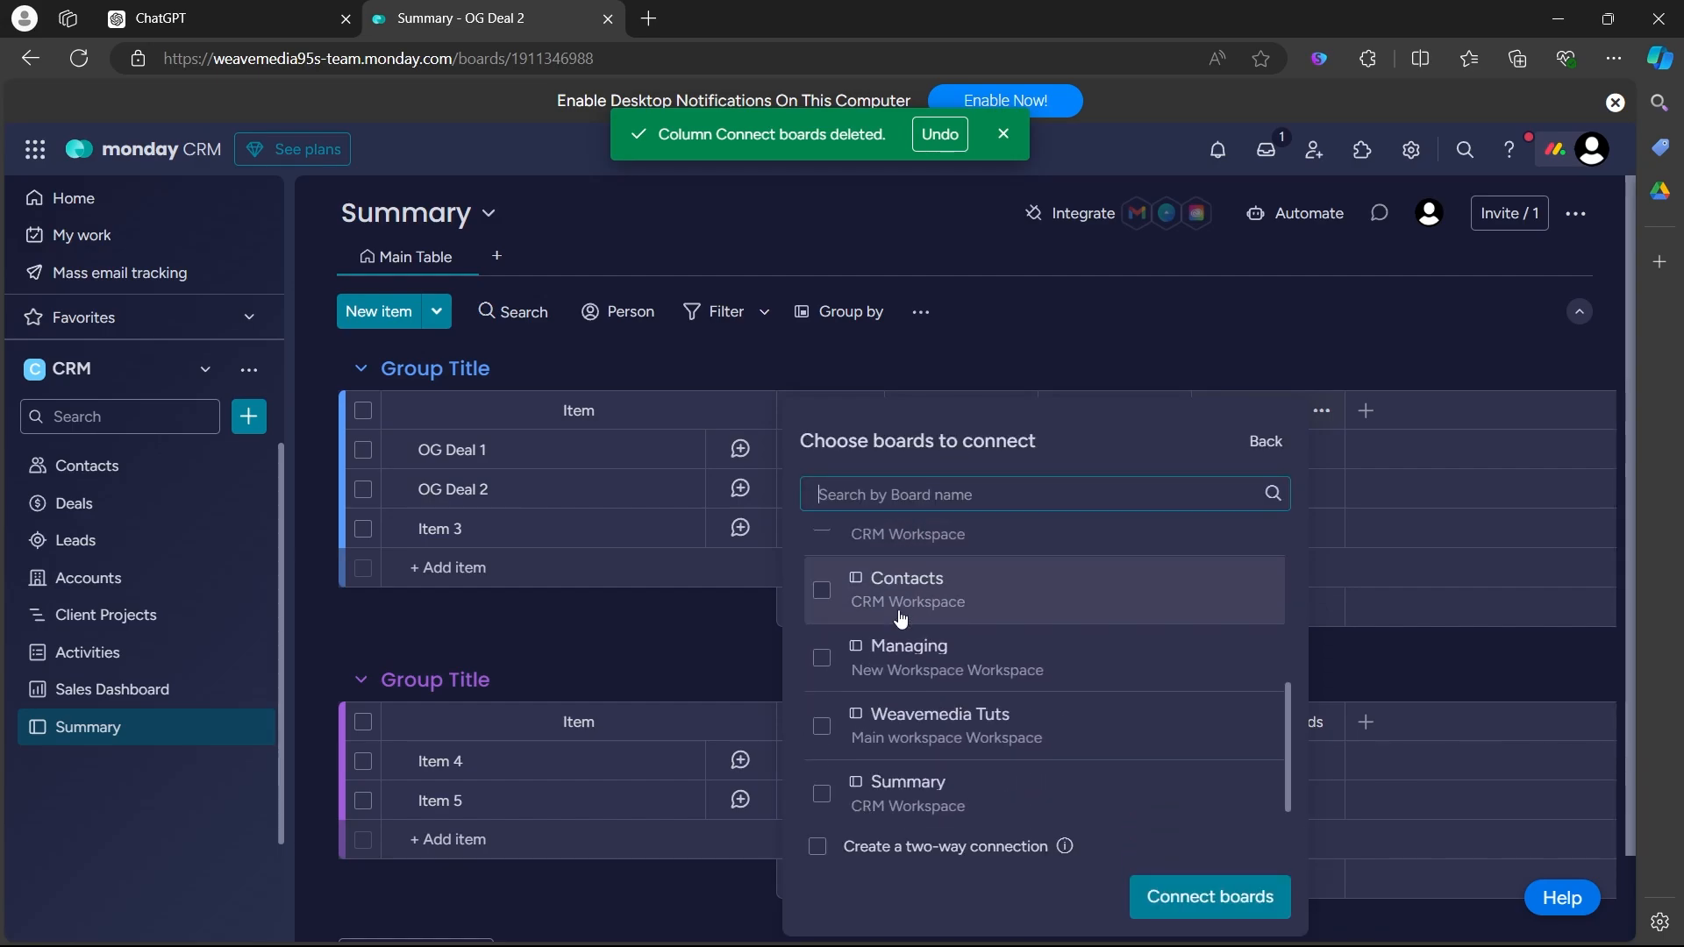
click(822, 592)
click(1169, 895)
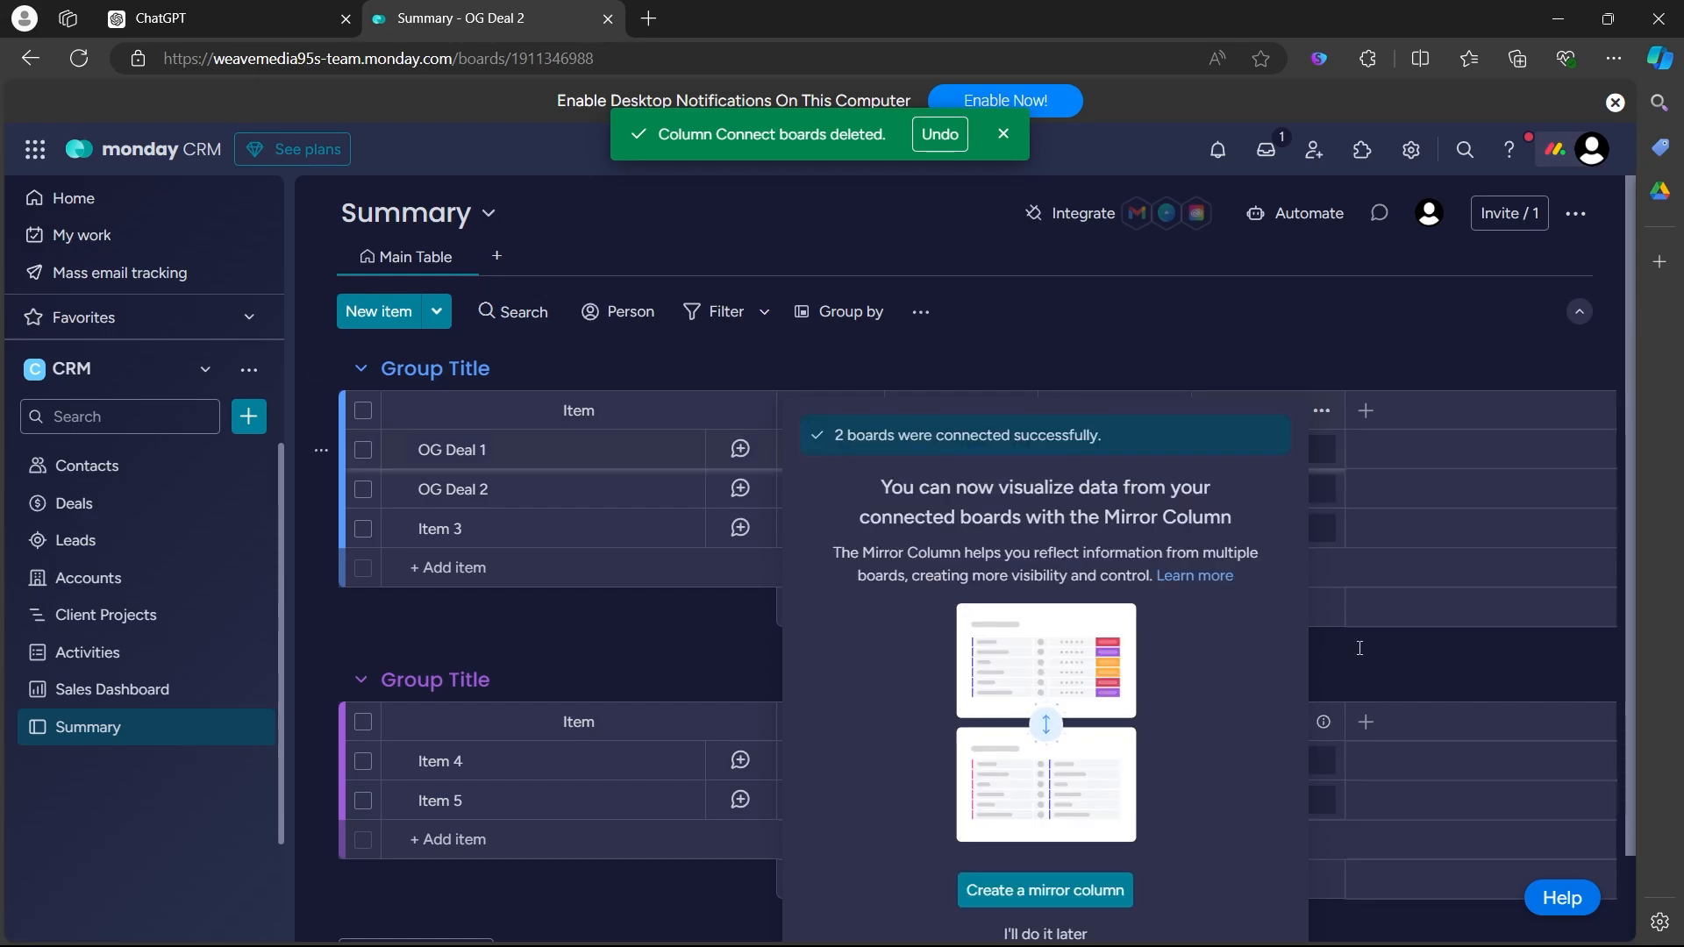
click(1044, 933)
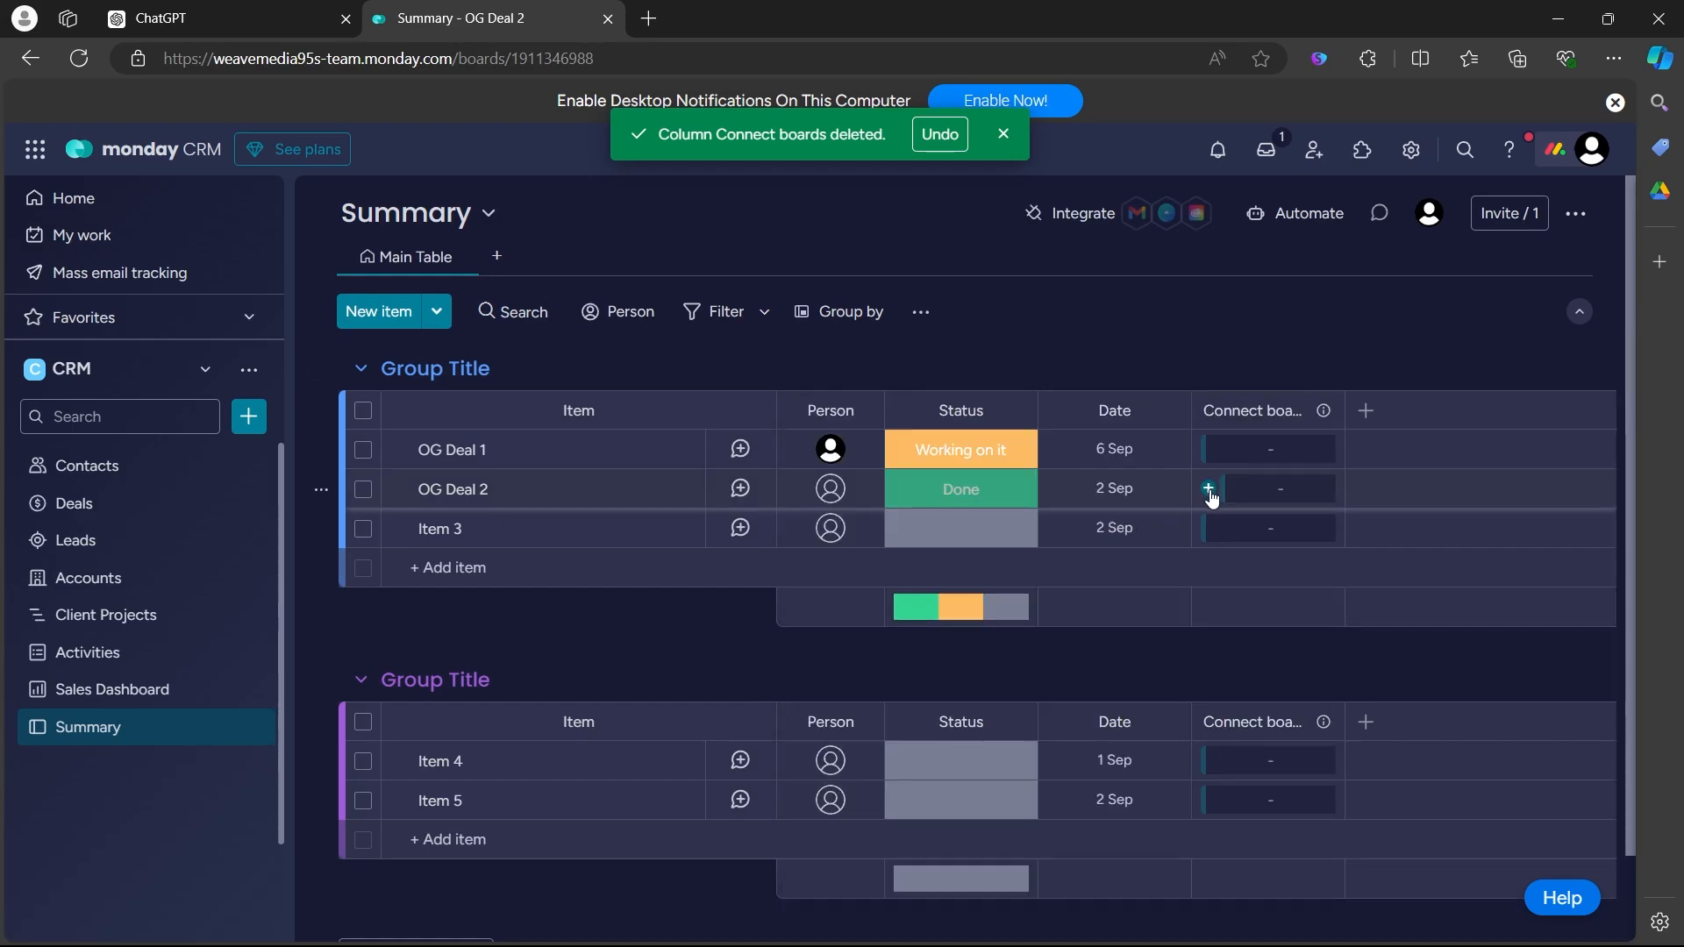
Step: Browse the accounts that can be linked to OG Deal 2 in the Connect boards column
click(1209, 489)
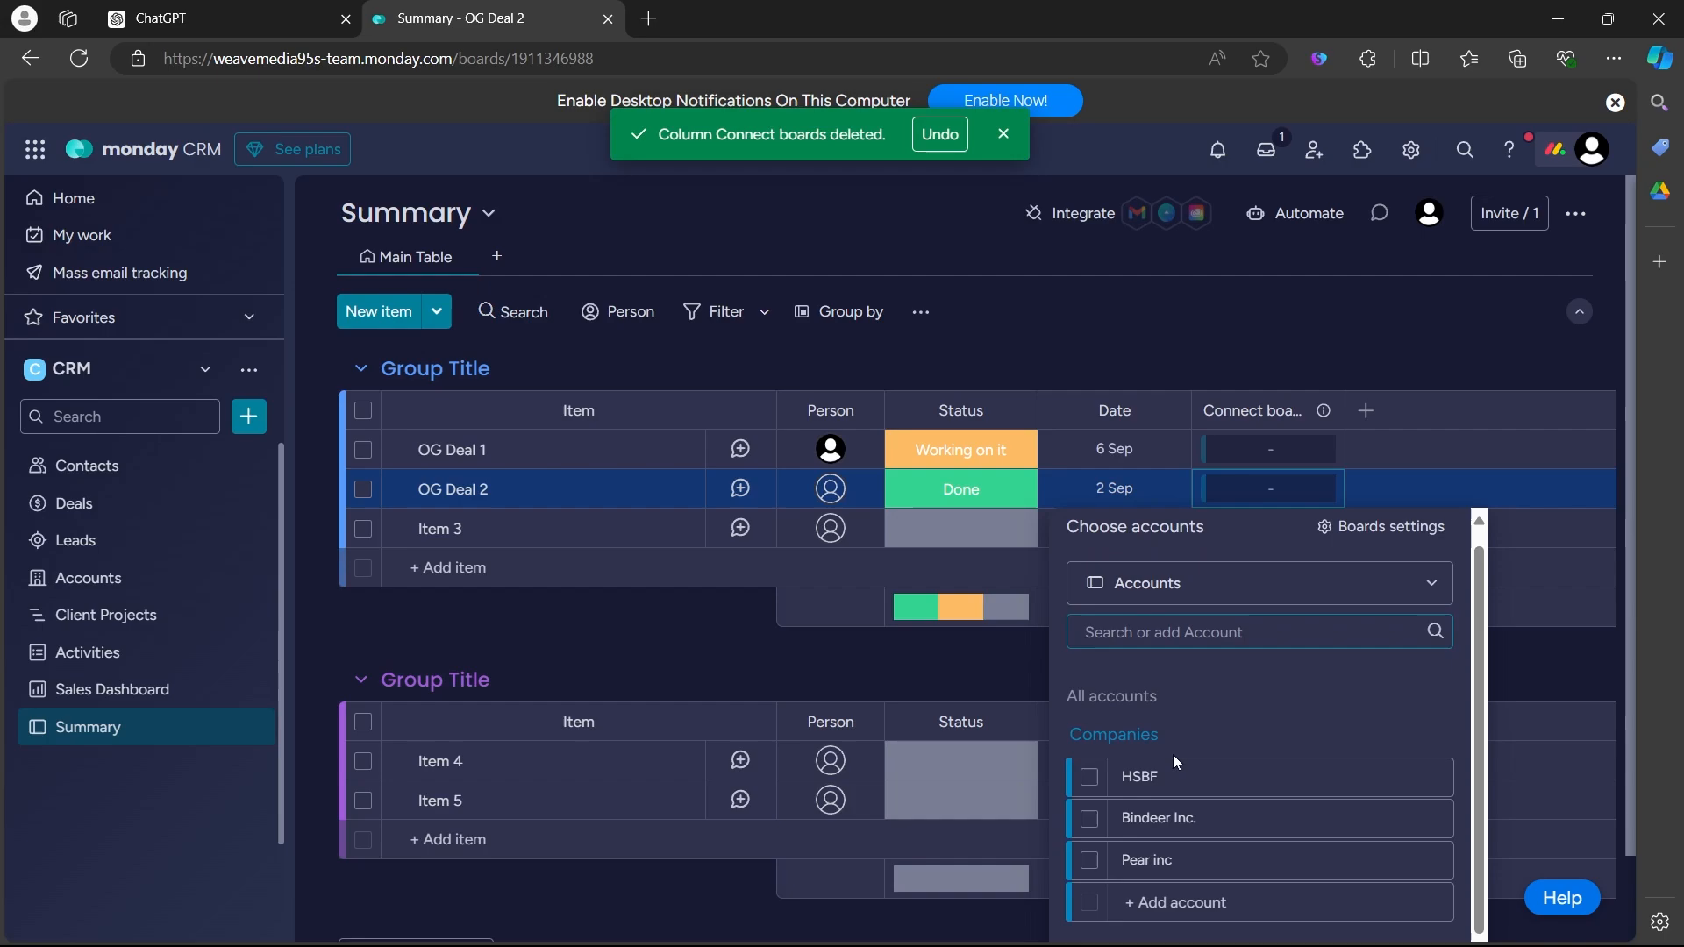
scroll(1177, 760, down, 1)
scroll(1181, 728, up, 1)
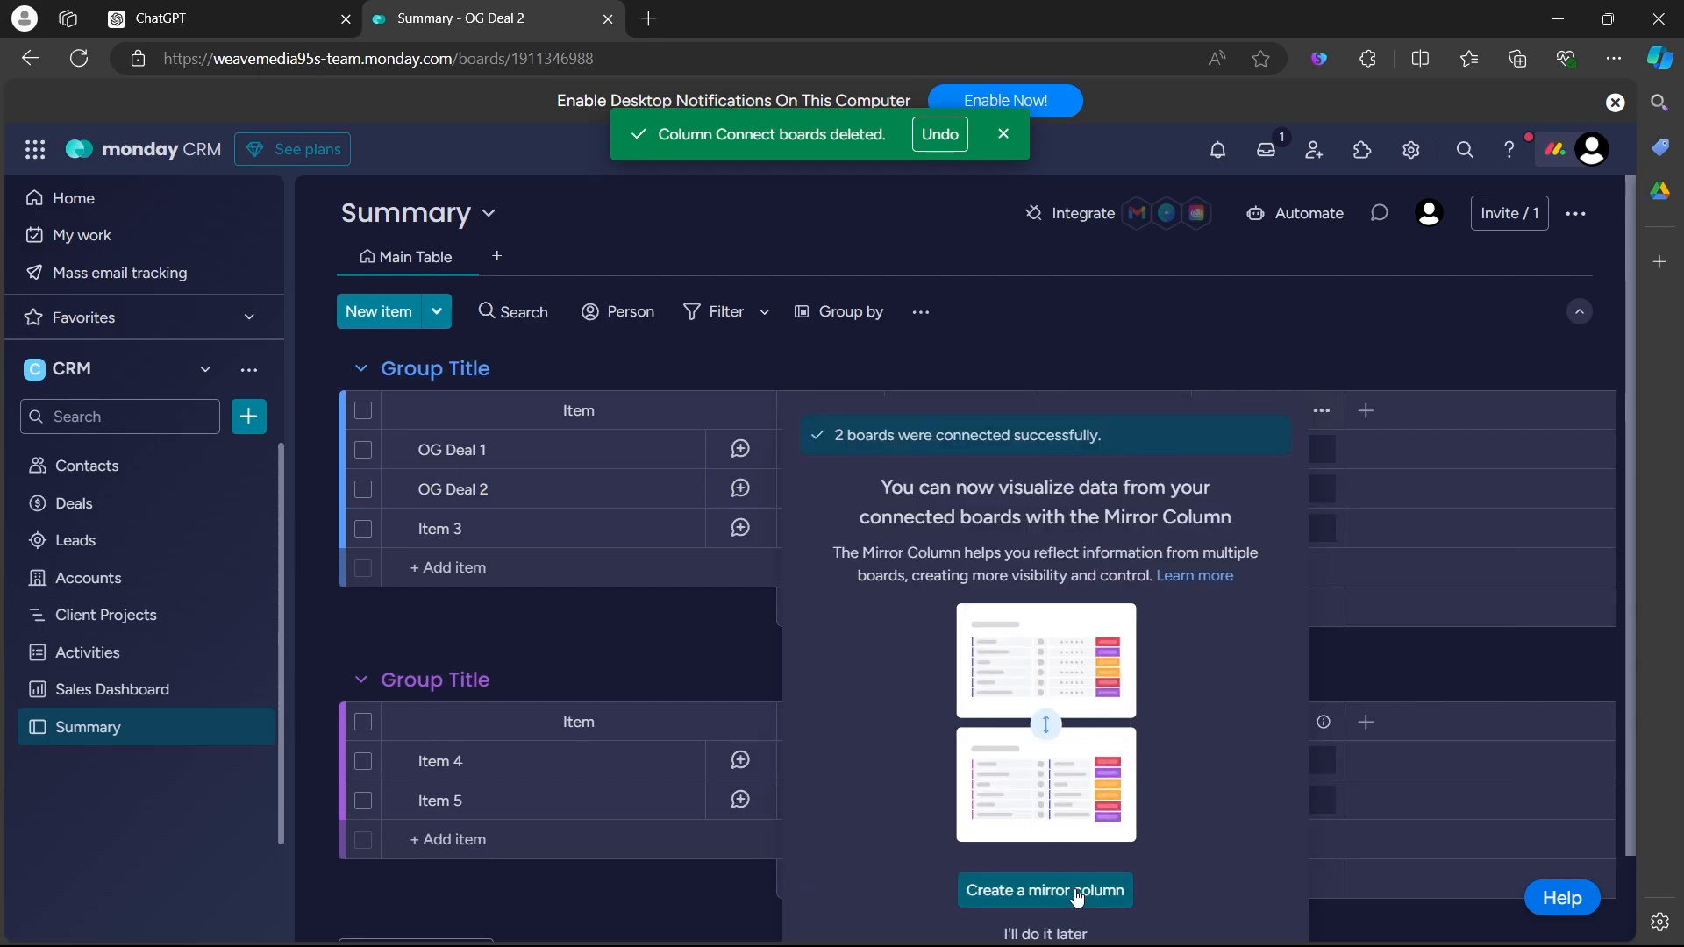
Step: Connect the Connect boards column to both Deals boards as well, using a two-way connection
click(1077, 891)
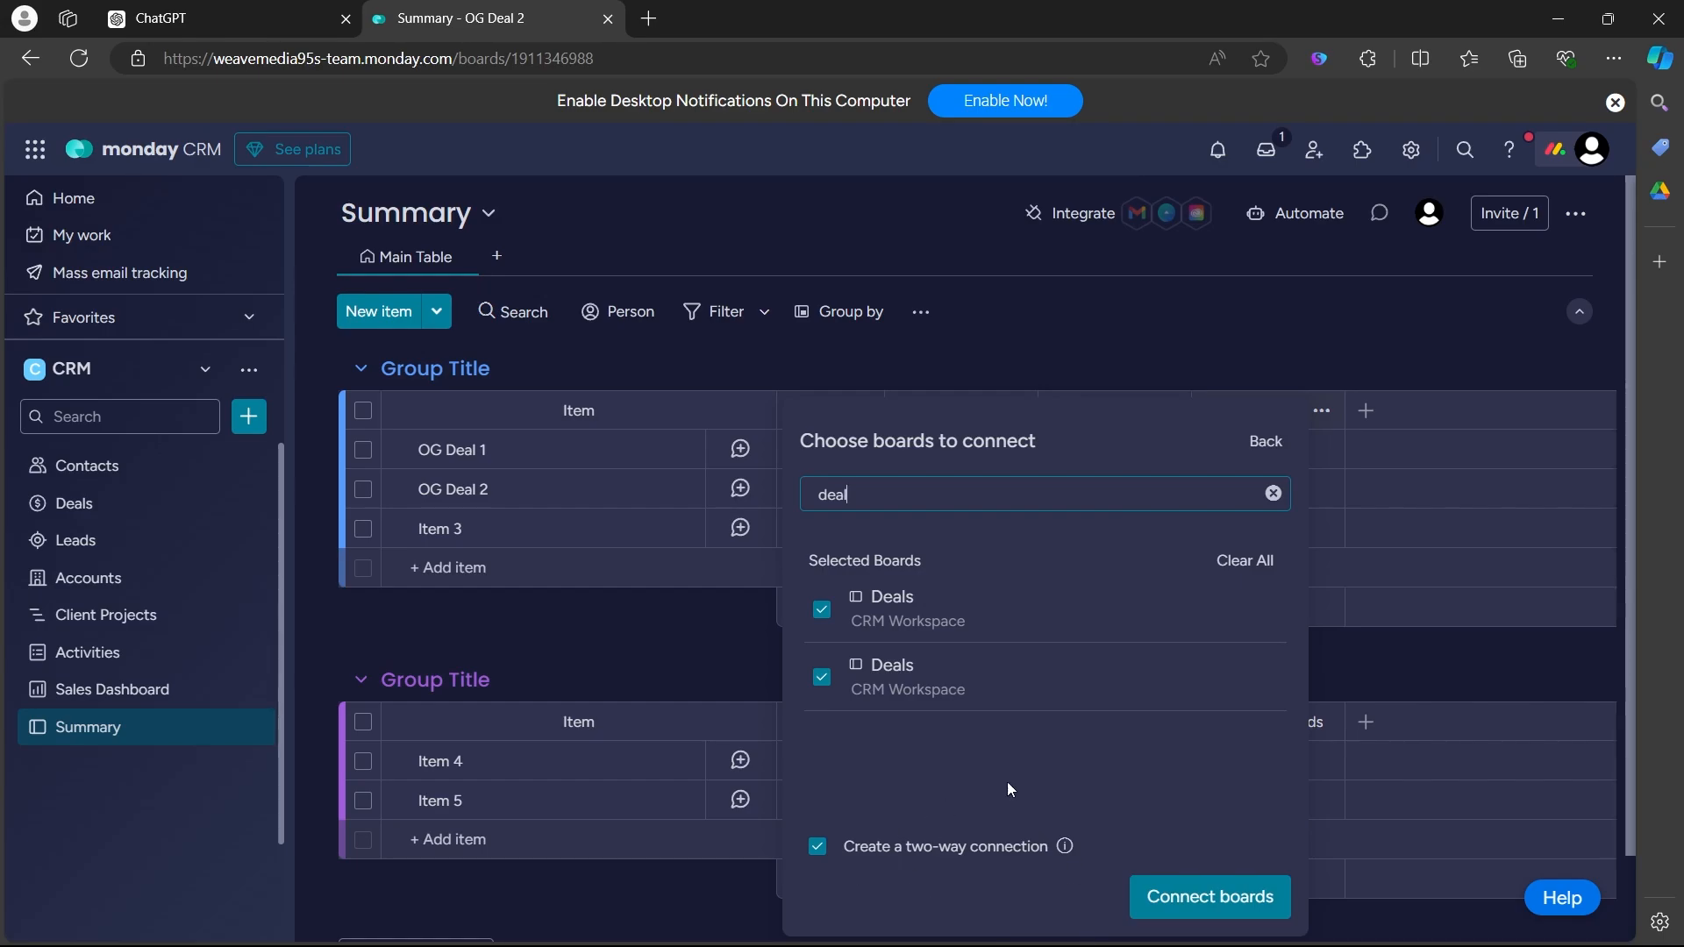
click(1198, 899)
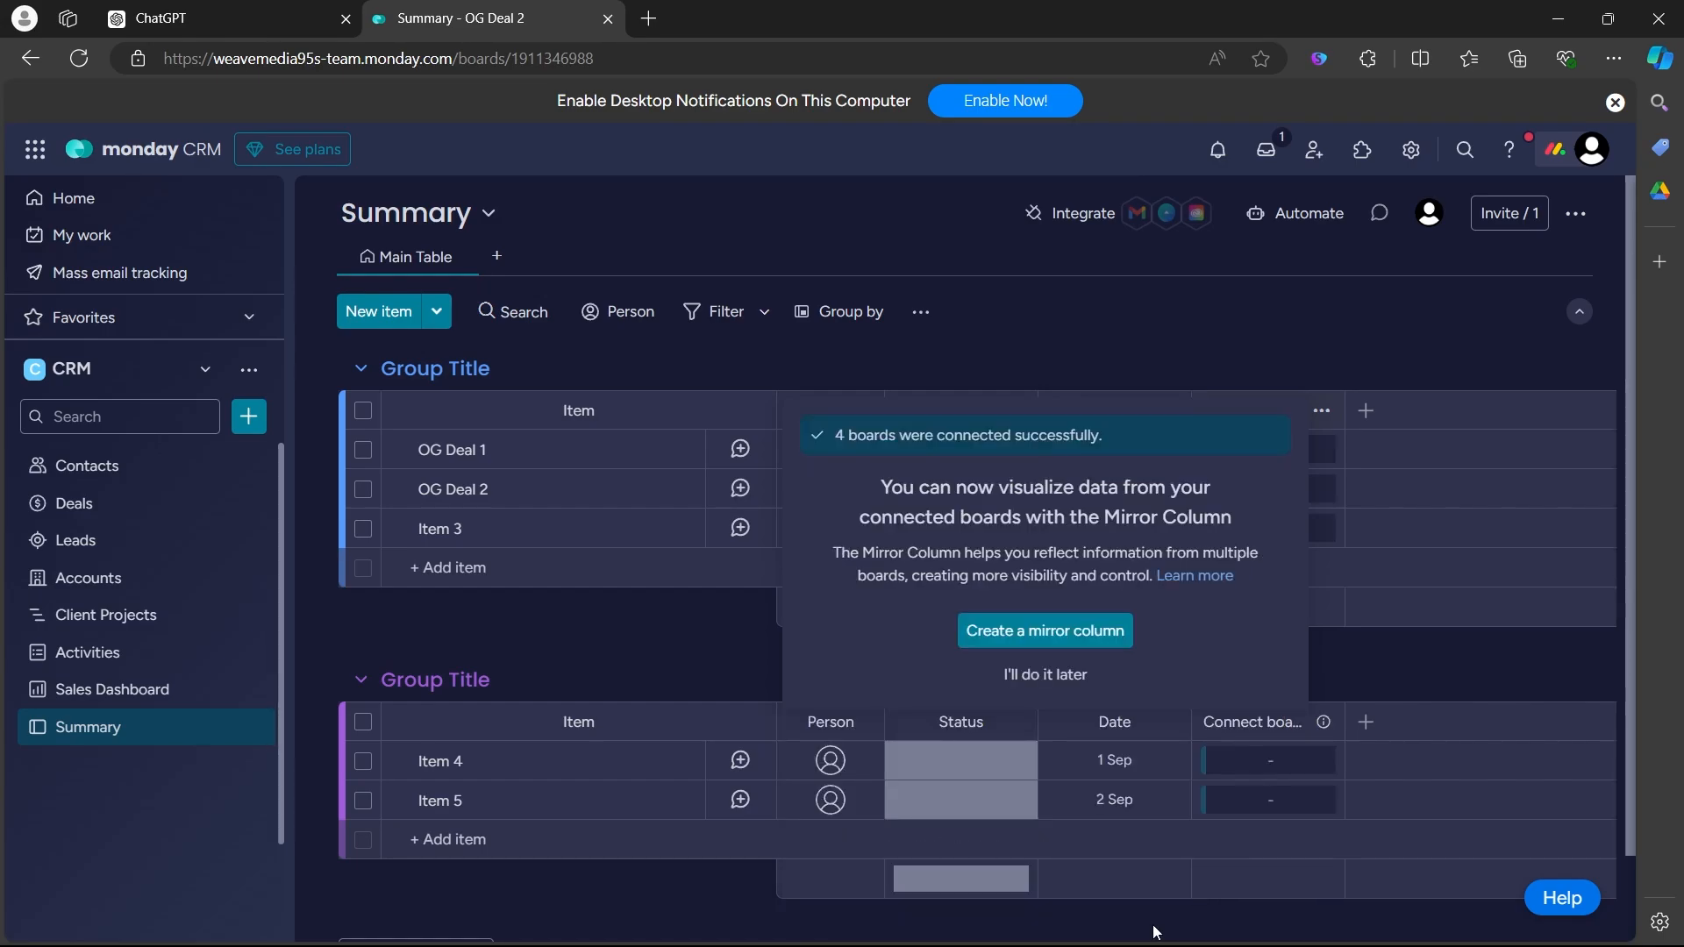
click(1045, 933)
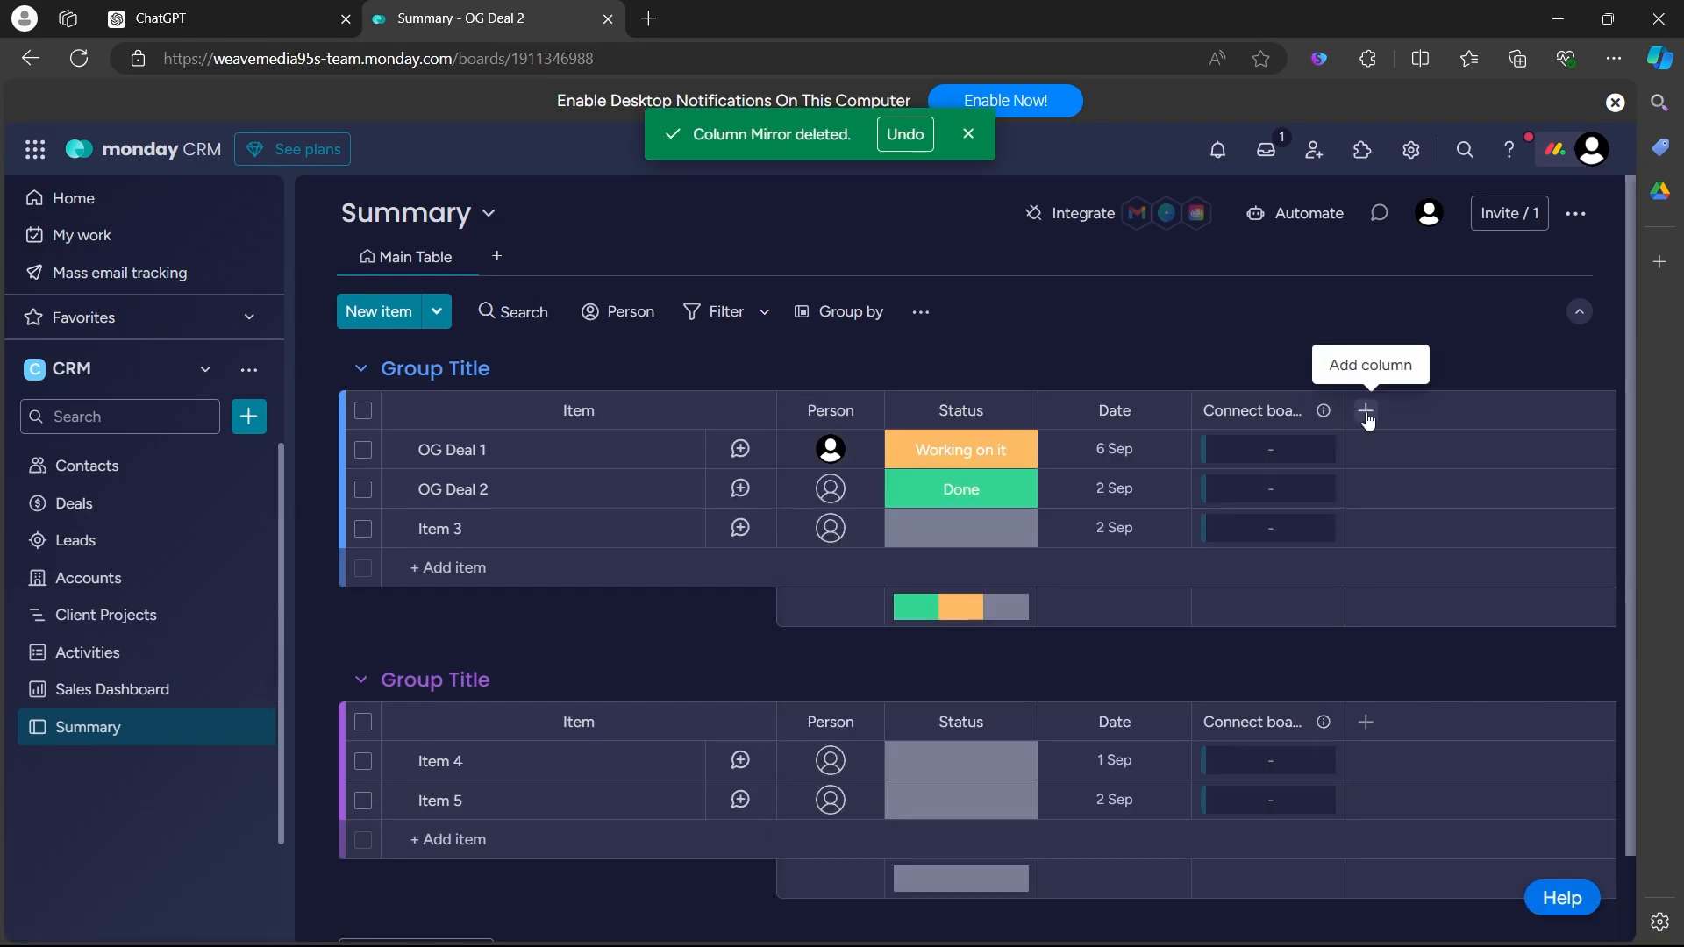
Step: Add a Mirror column to the Summary board and base it on the Connect boards column
click(1366, 412)
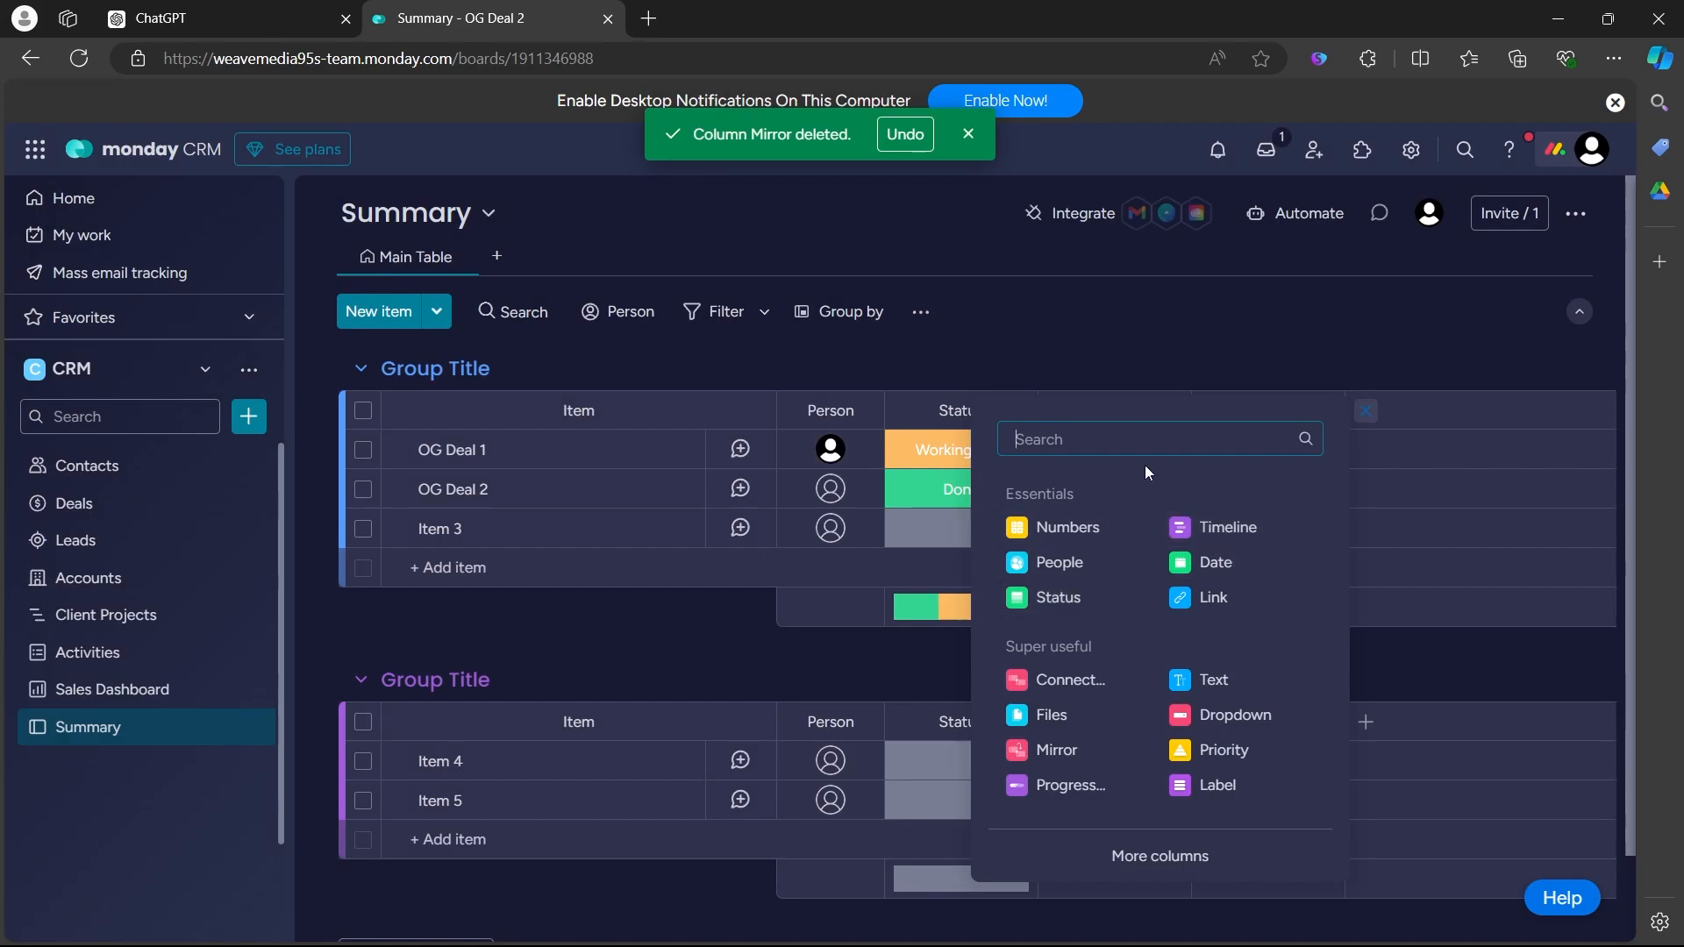
click(1046, 750)
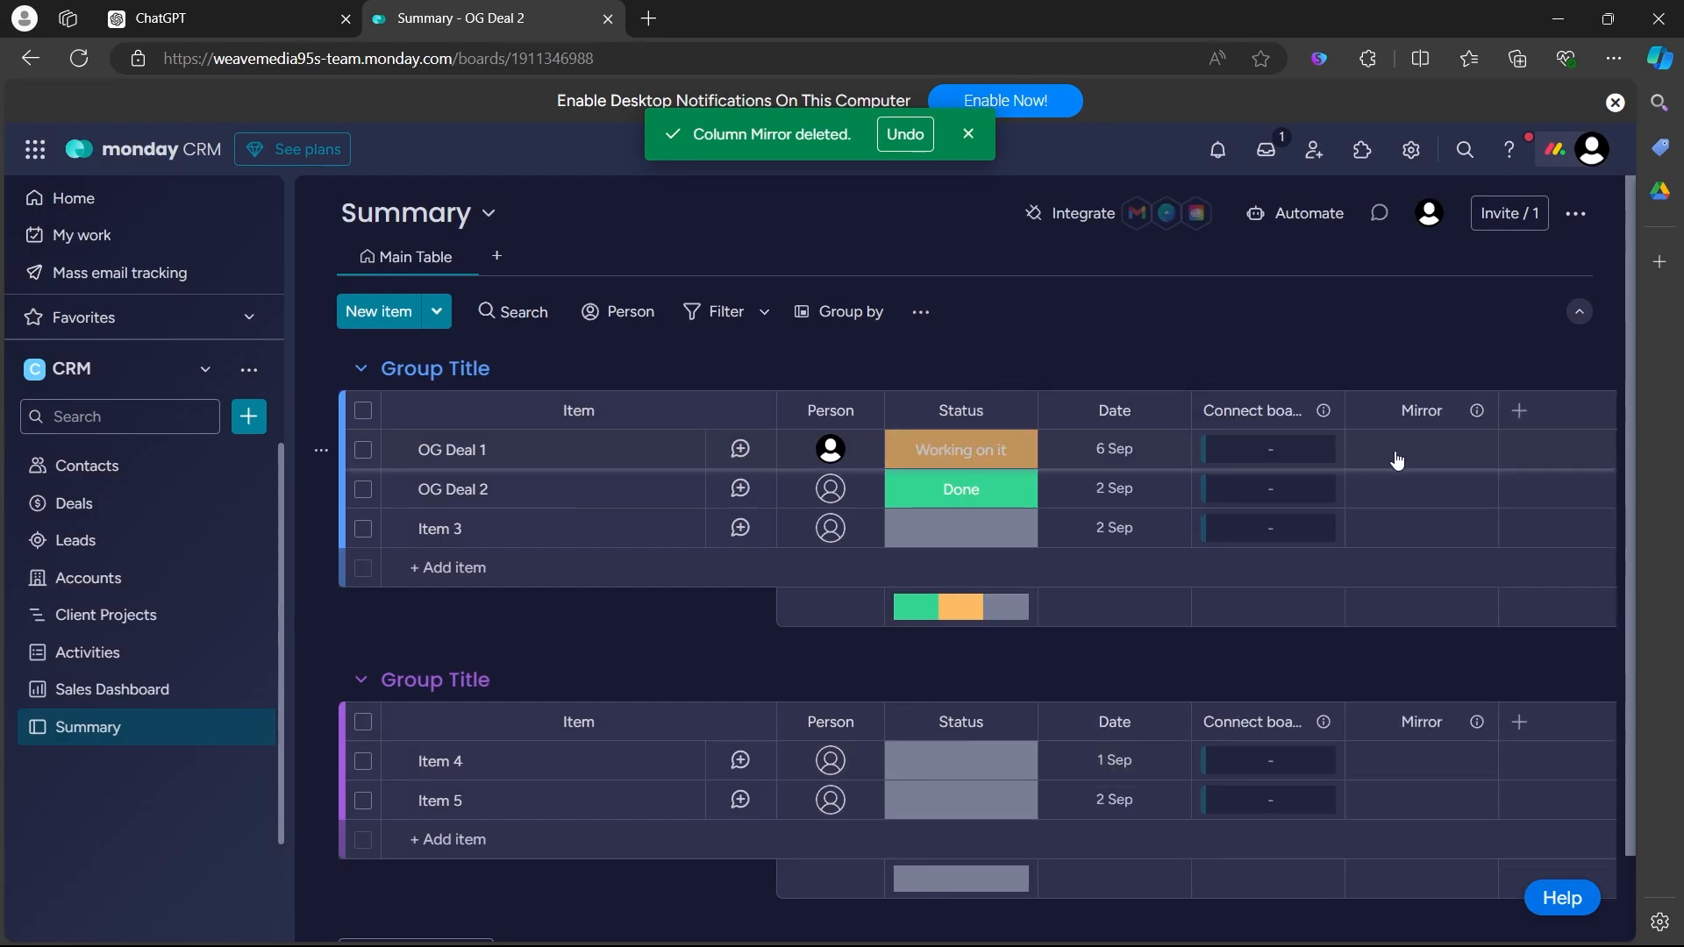
click(1244, 721)
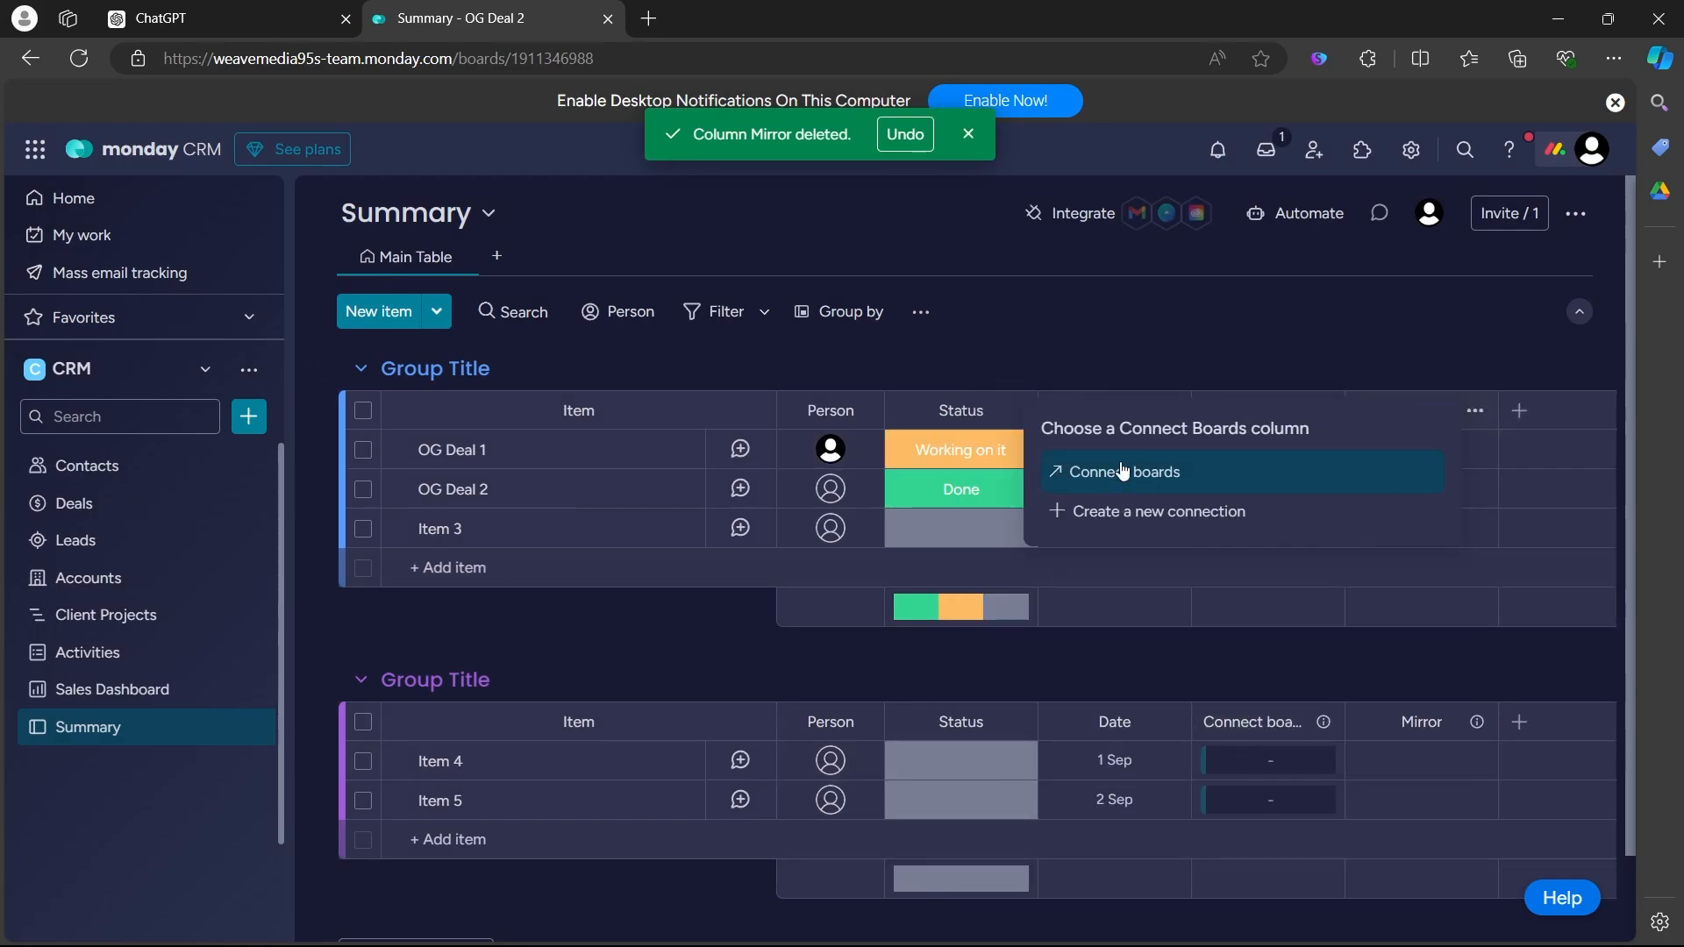
click(1177, 474)
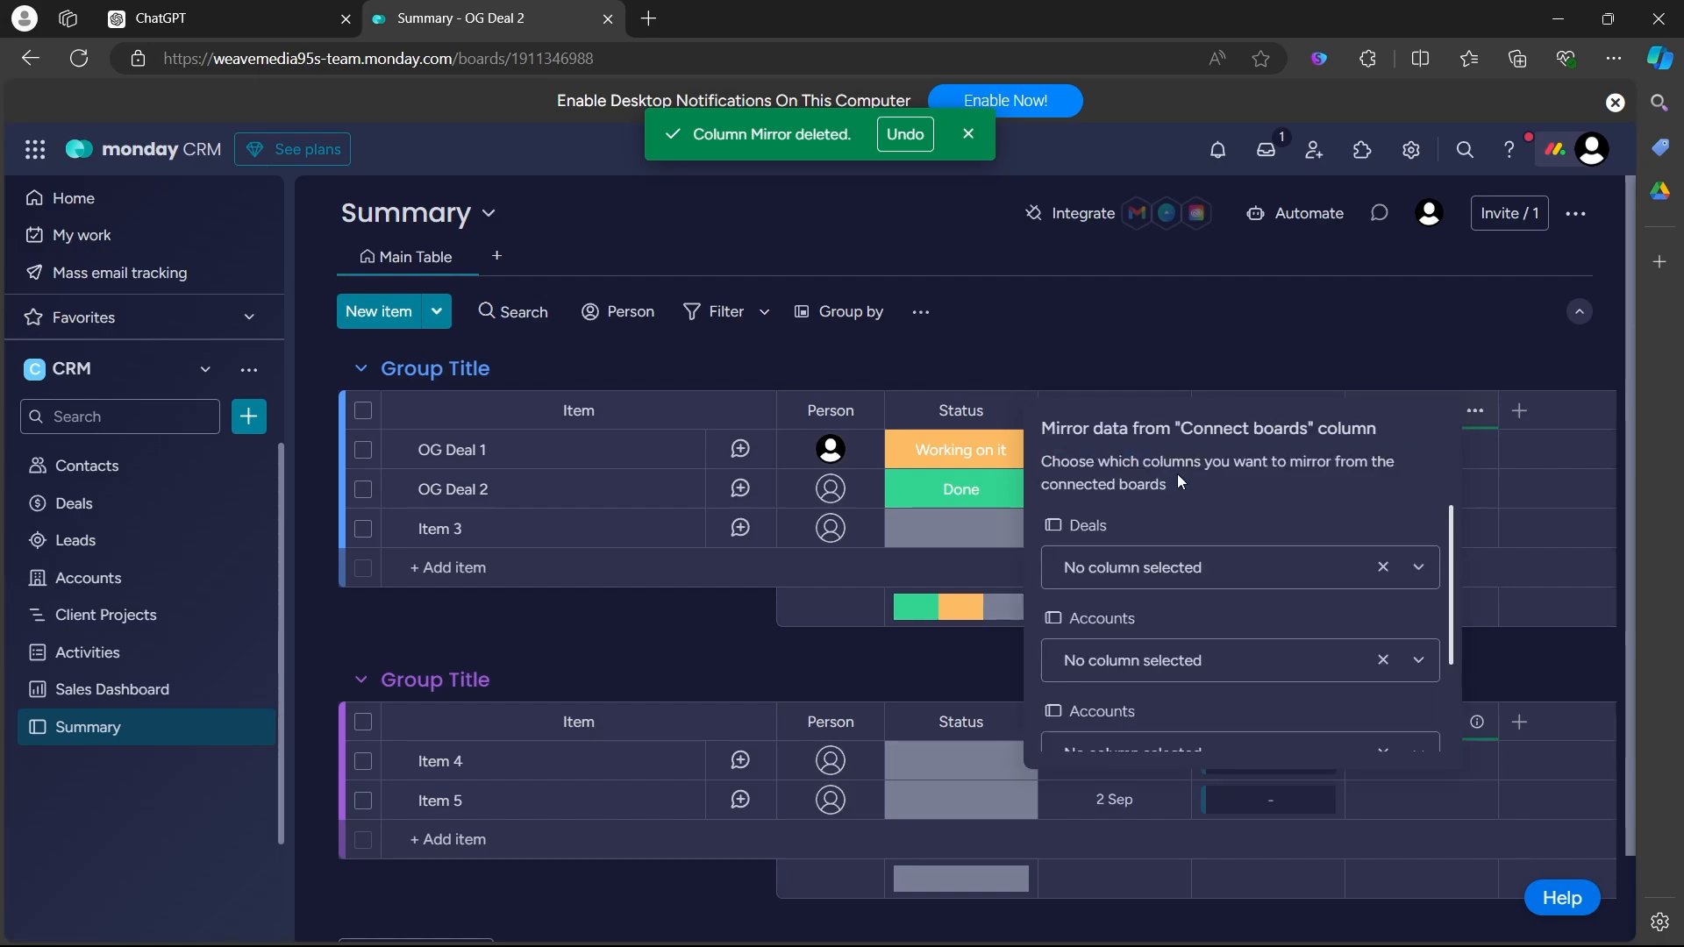
Step: Choose Contacts as the column to mirror from the connected Accounts and Deals boards
click(1171, 553)
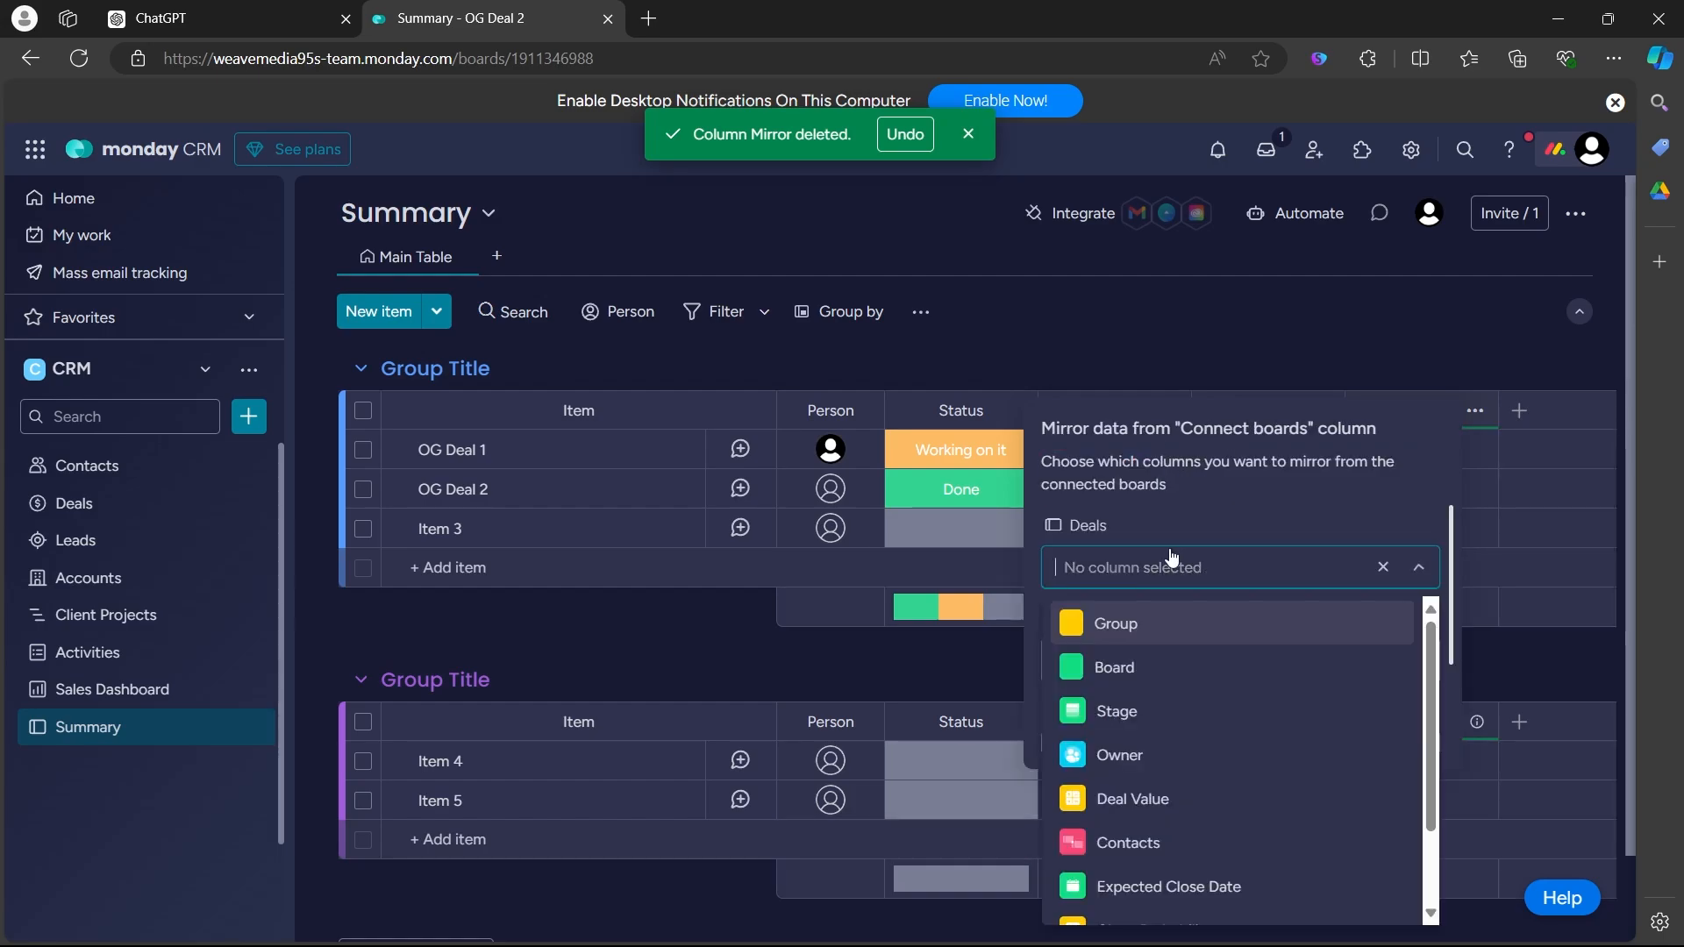
click(1100, 689)
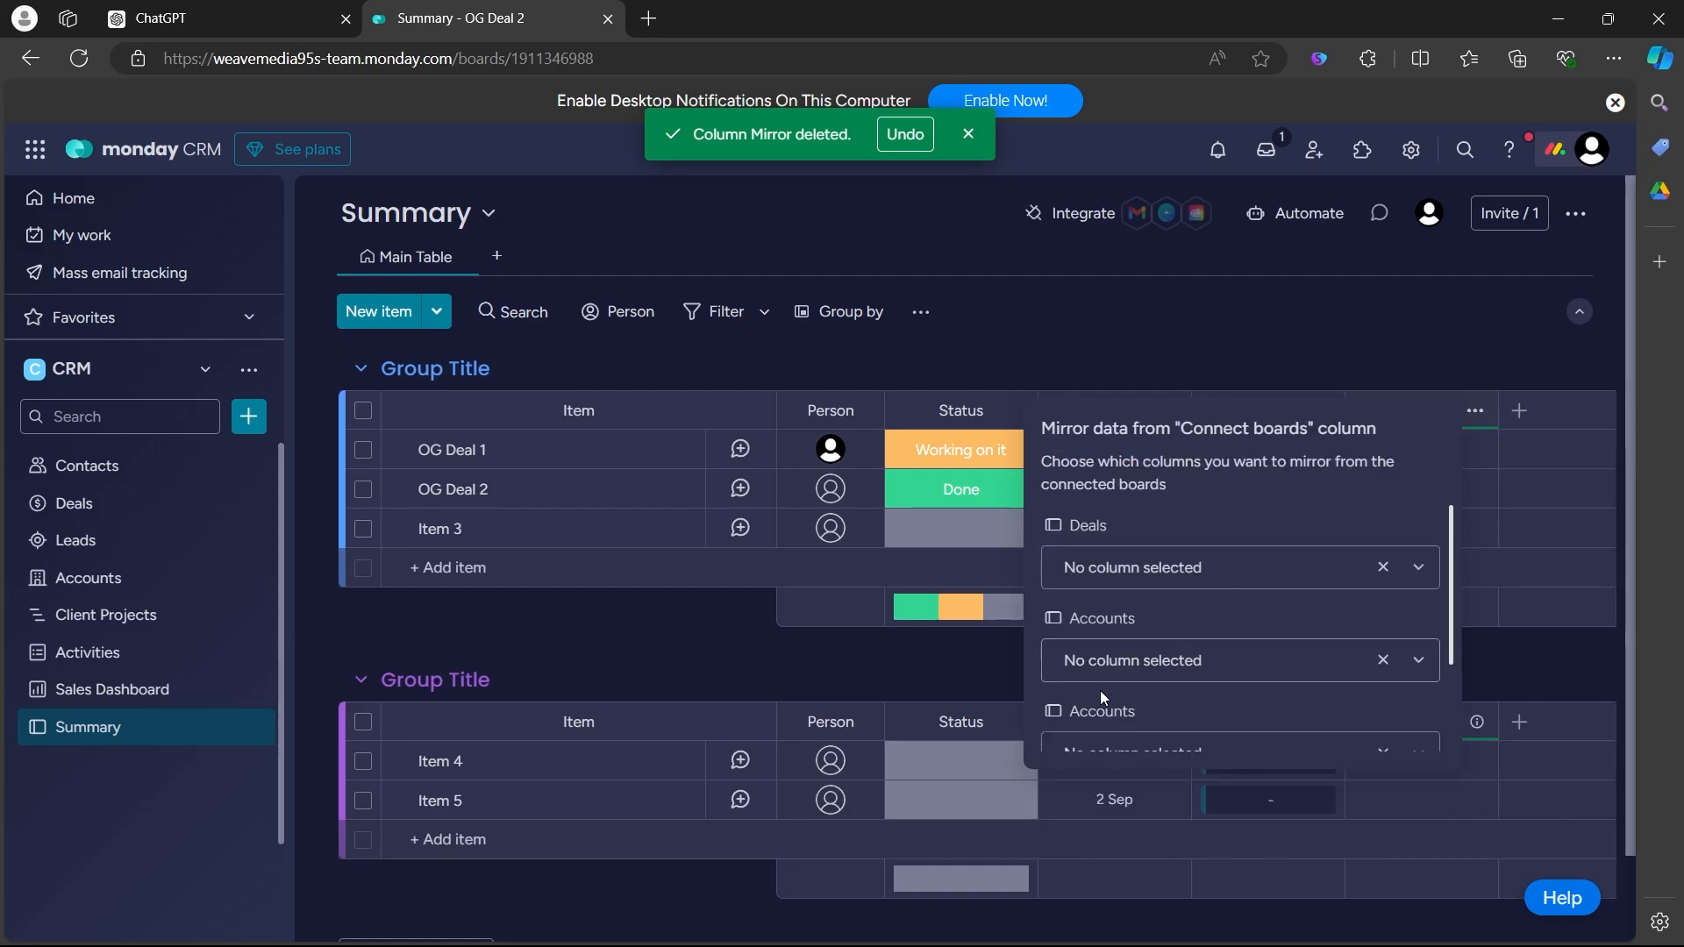
click(1140, 663)
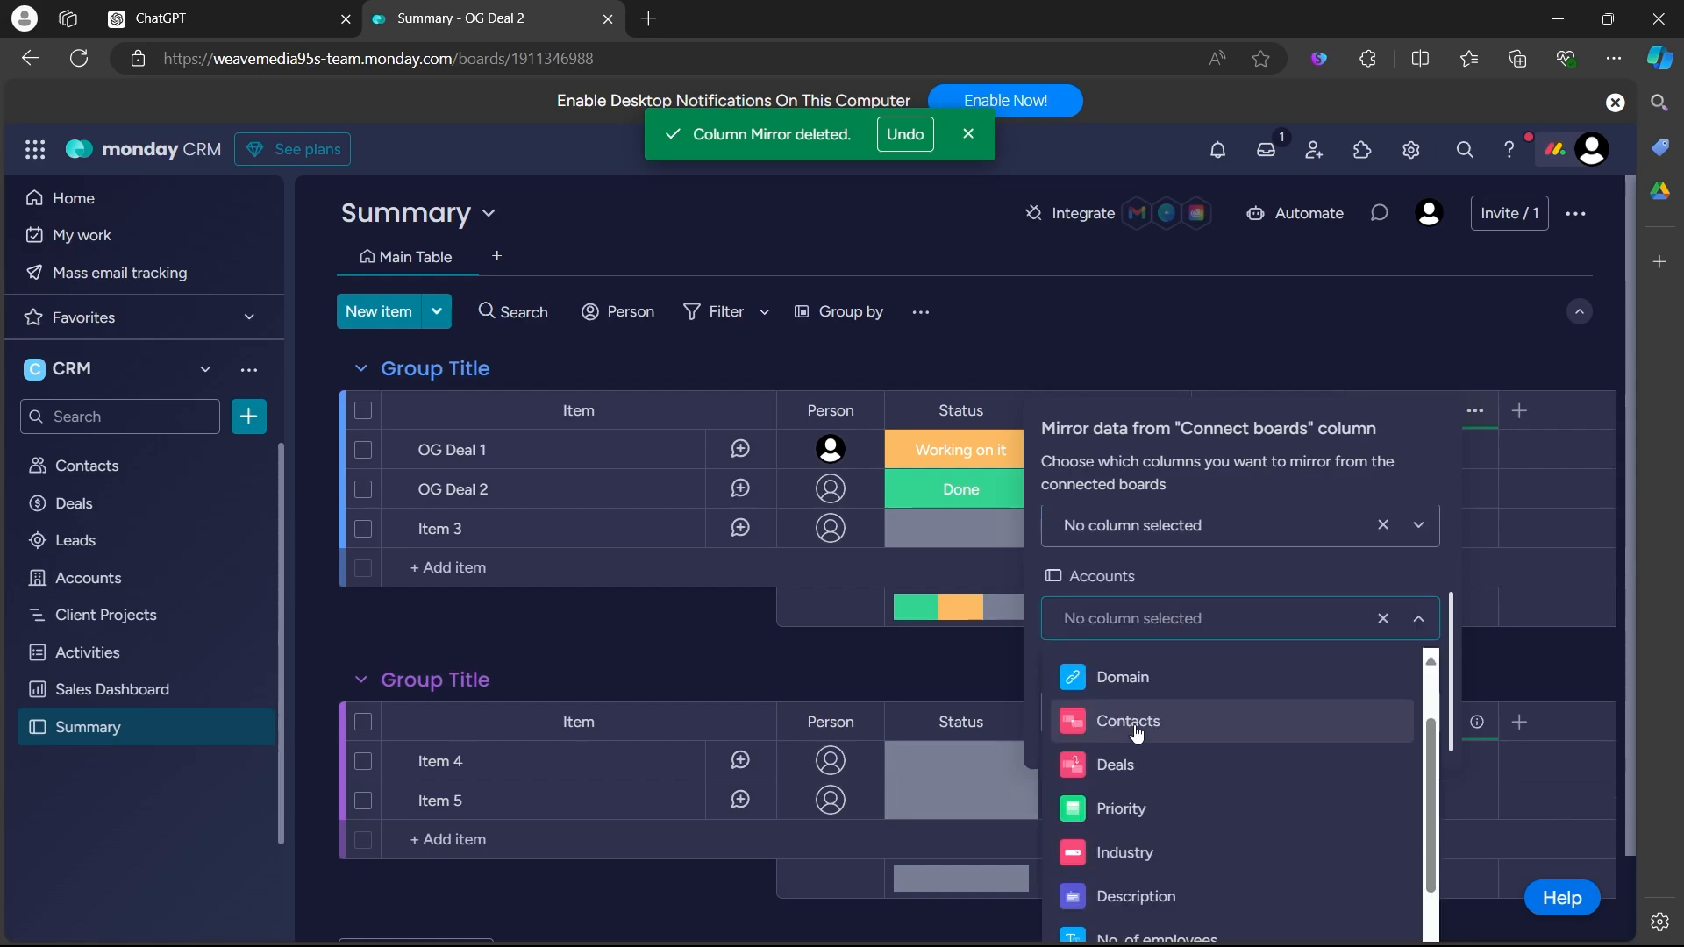
click(1136, 732)
click(1150, 566)
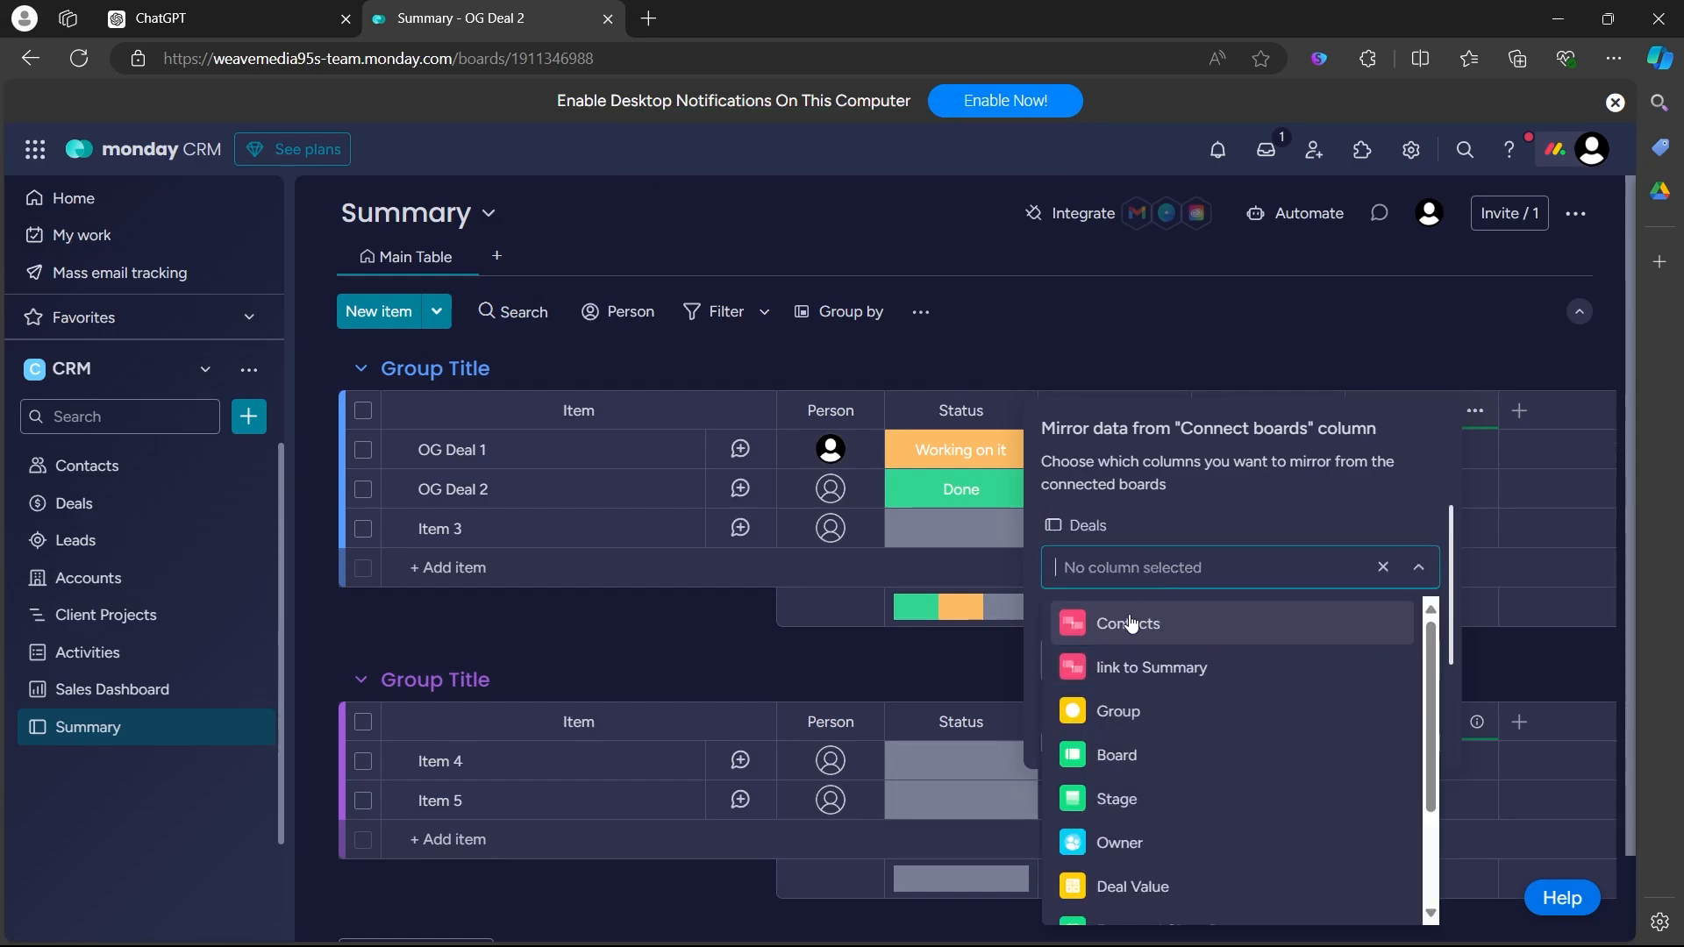
scroll(1161, 794, down, 2)
click(1143, 777)
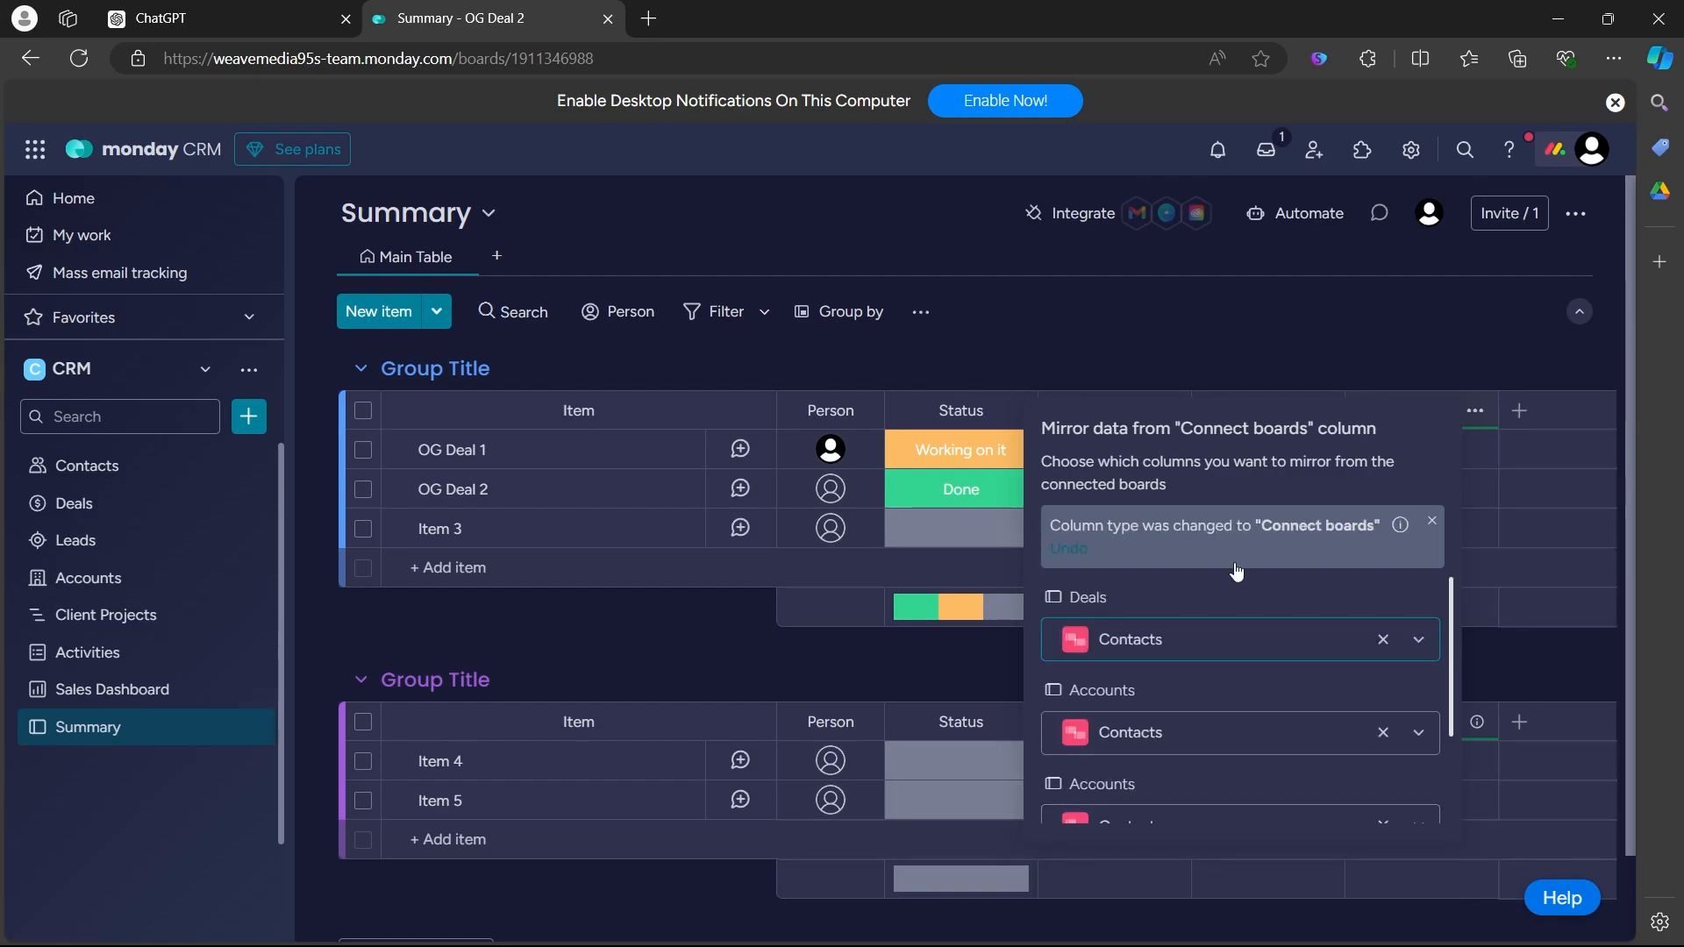
Step: Close the Mirror column settings and link the HSBF account to OG Deal 1 in the Connect boards column
scroll(1214, 669, down, 2)
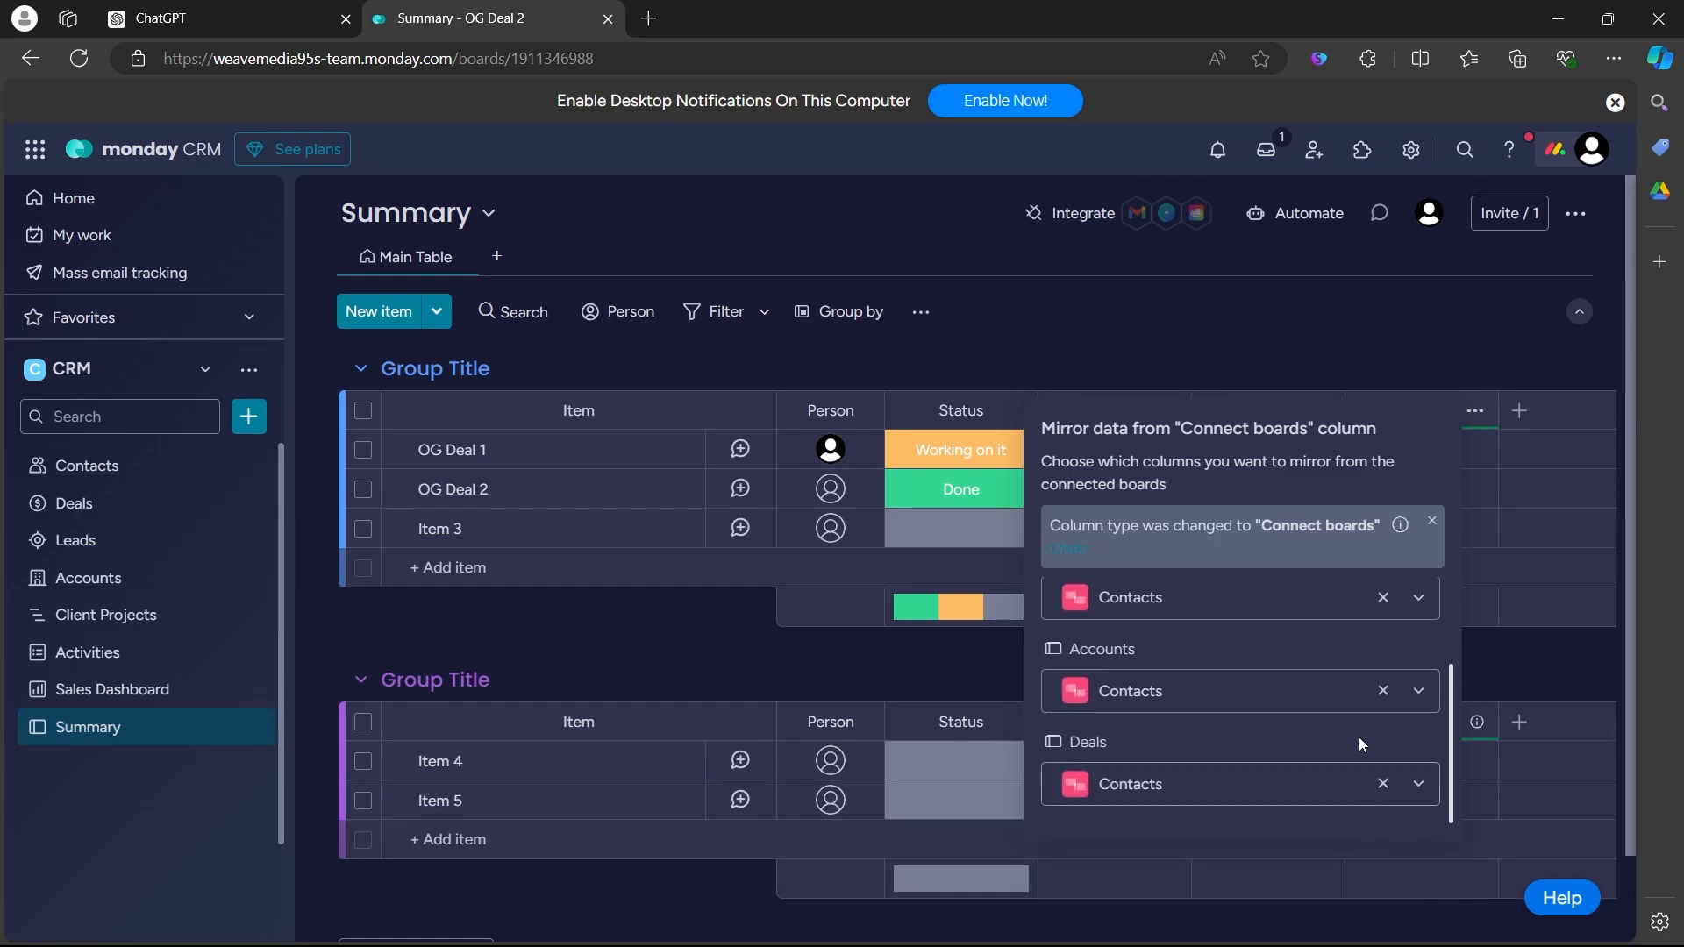
click(1474, 409)
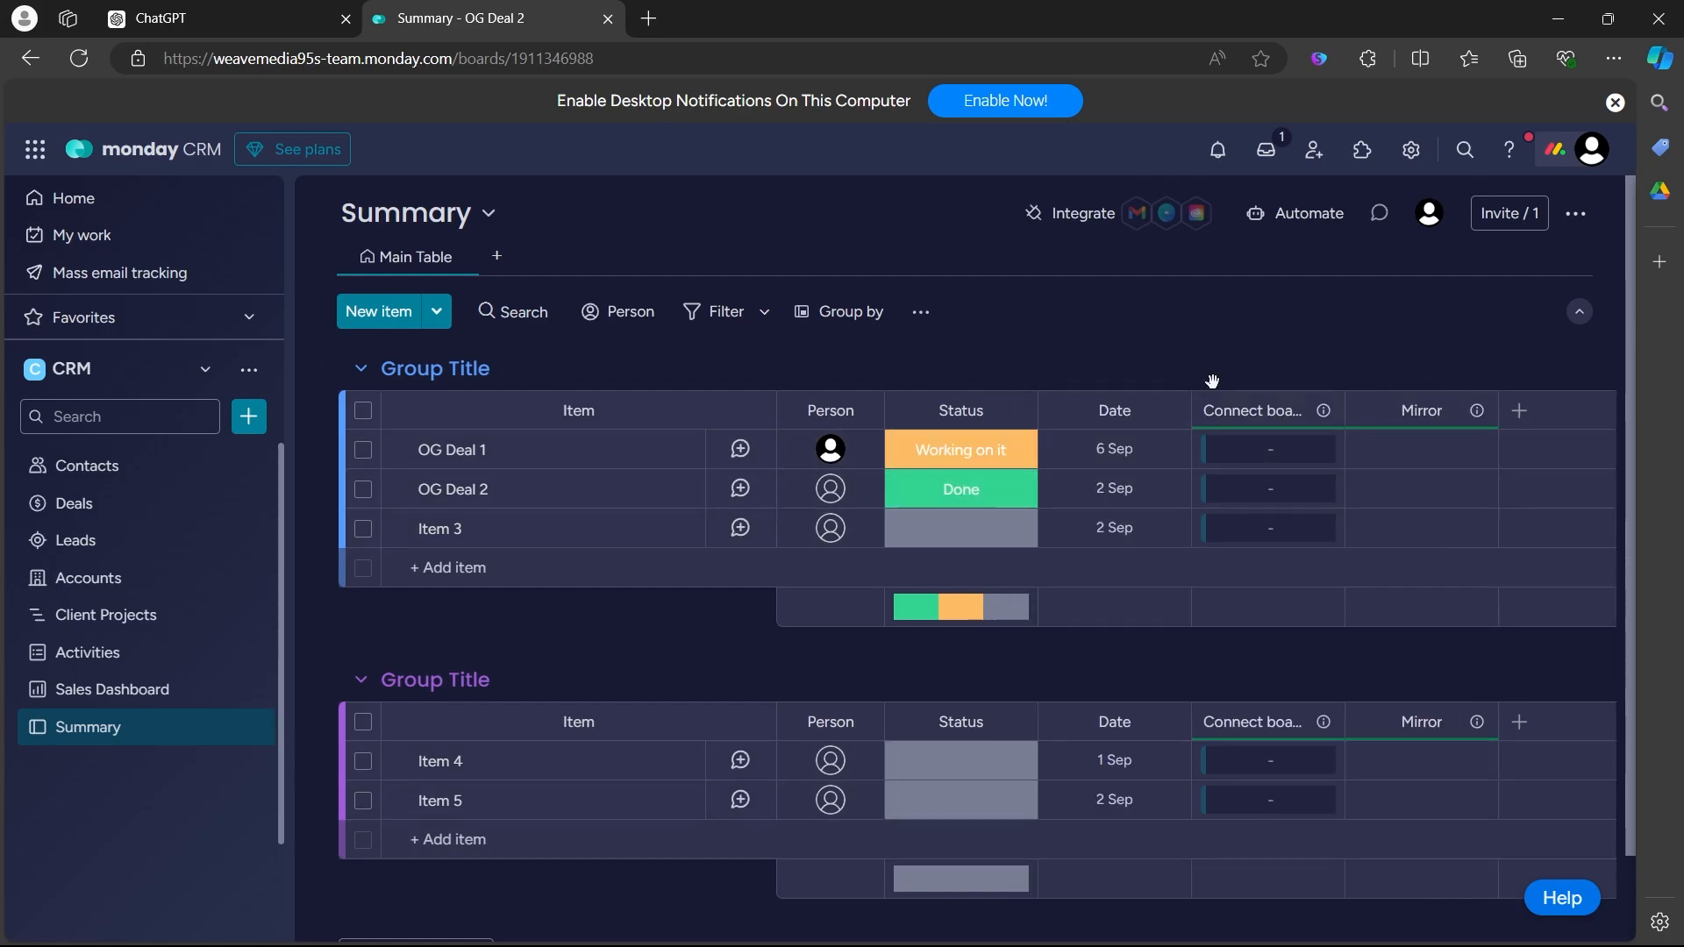
click(1210, 451)
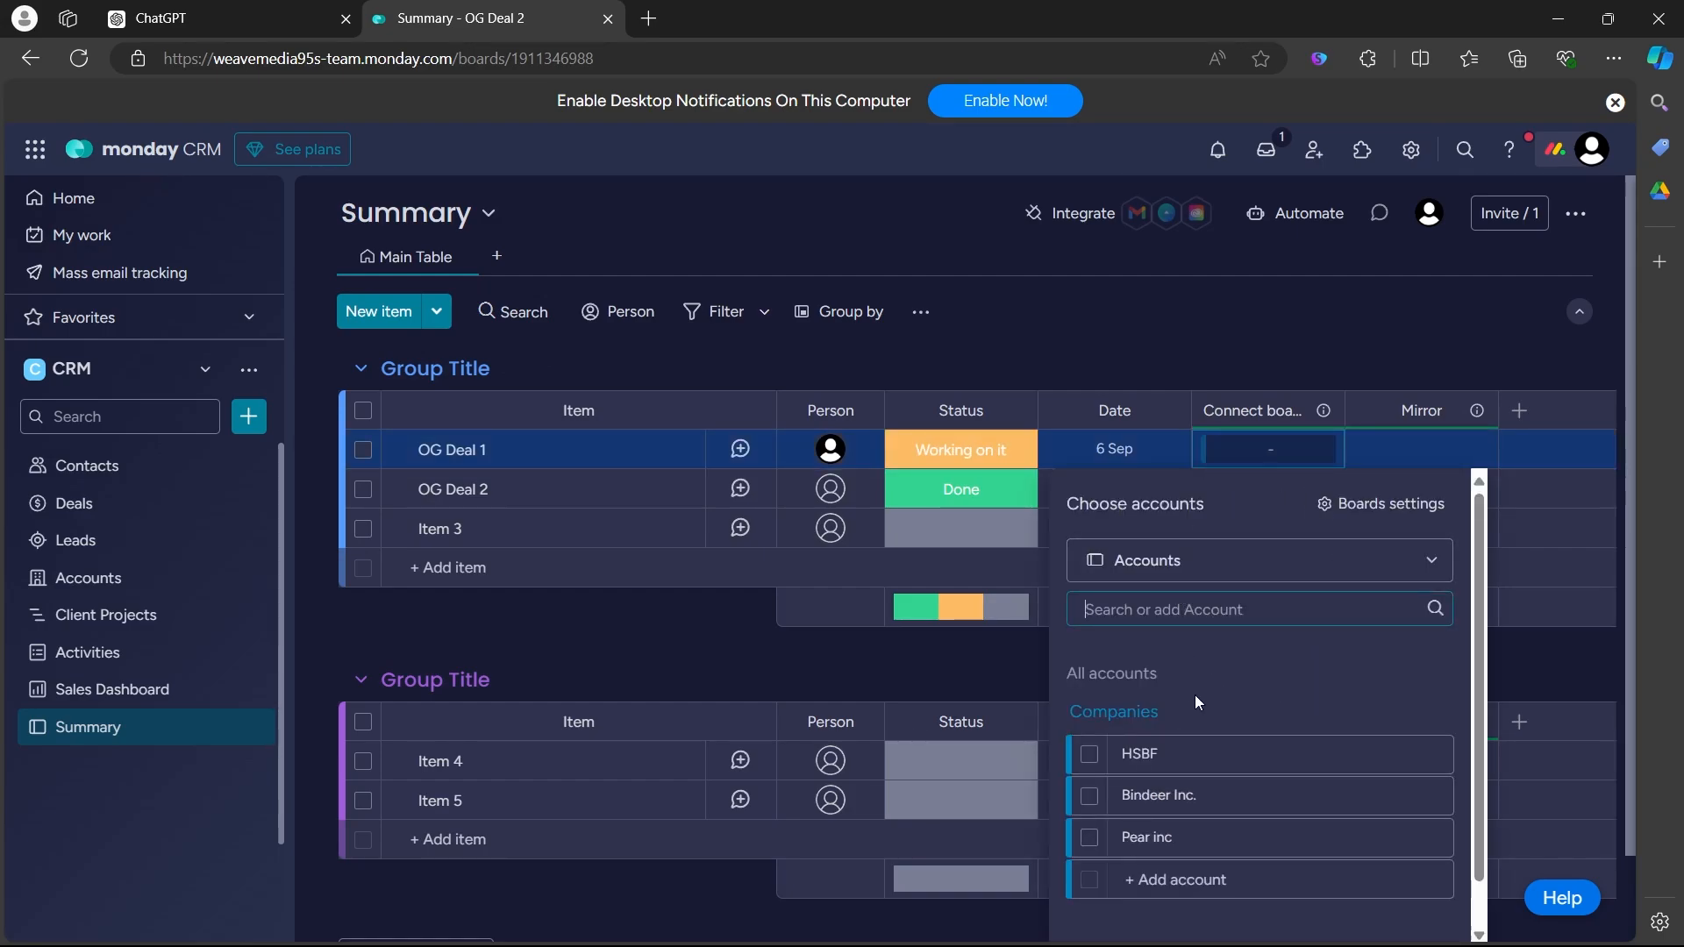
scroll(1214, 670, down, 1)
scroll(1228, 632, up, 1)
click(1258, 572)
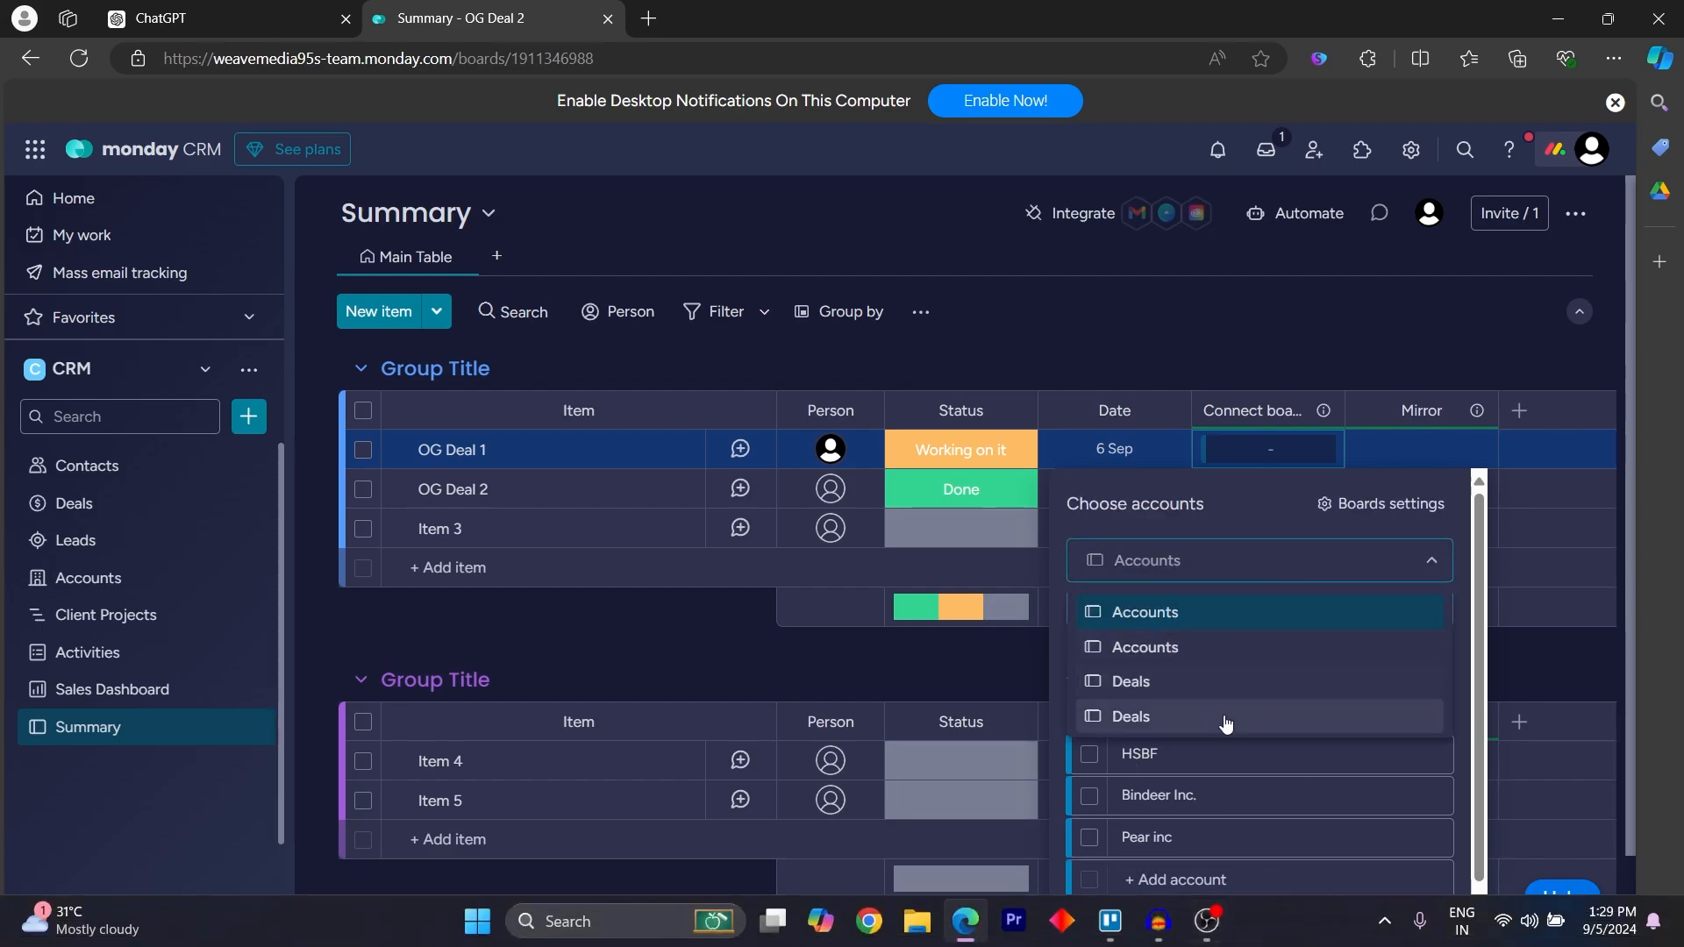
click(1260, 537)
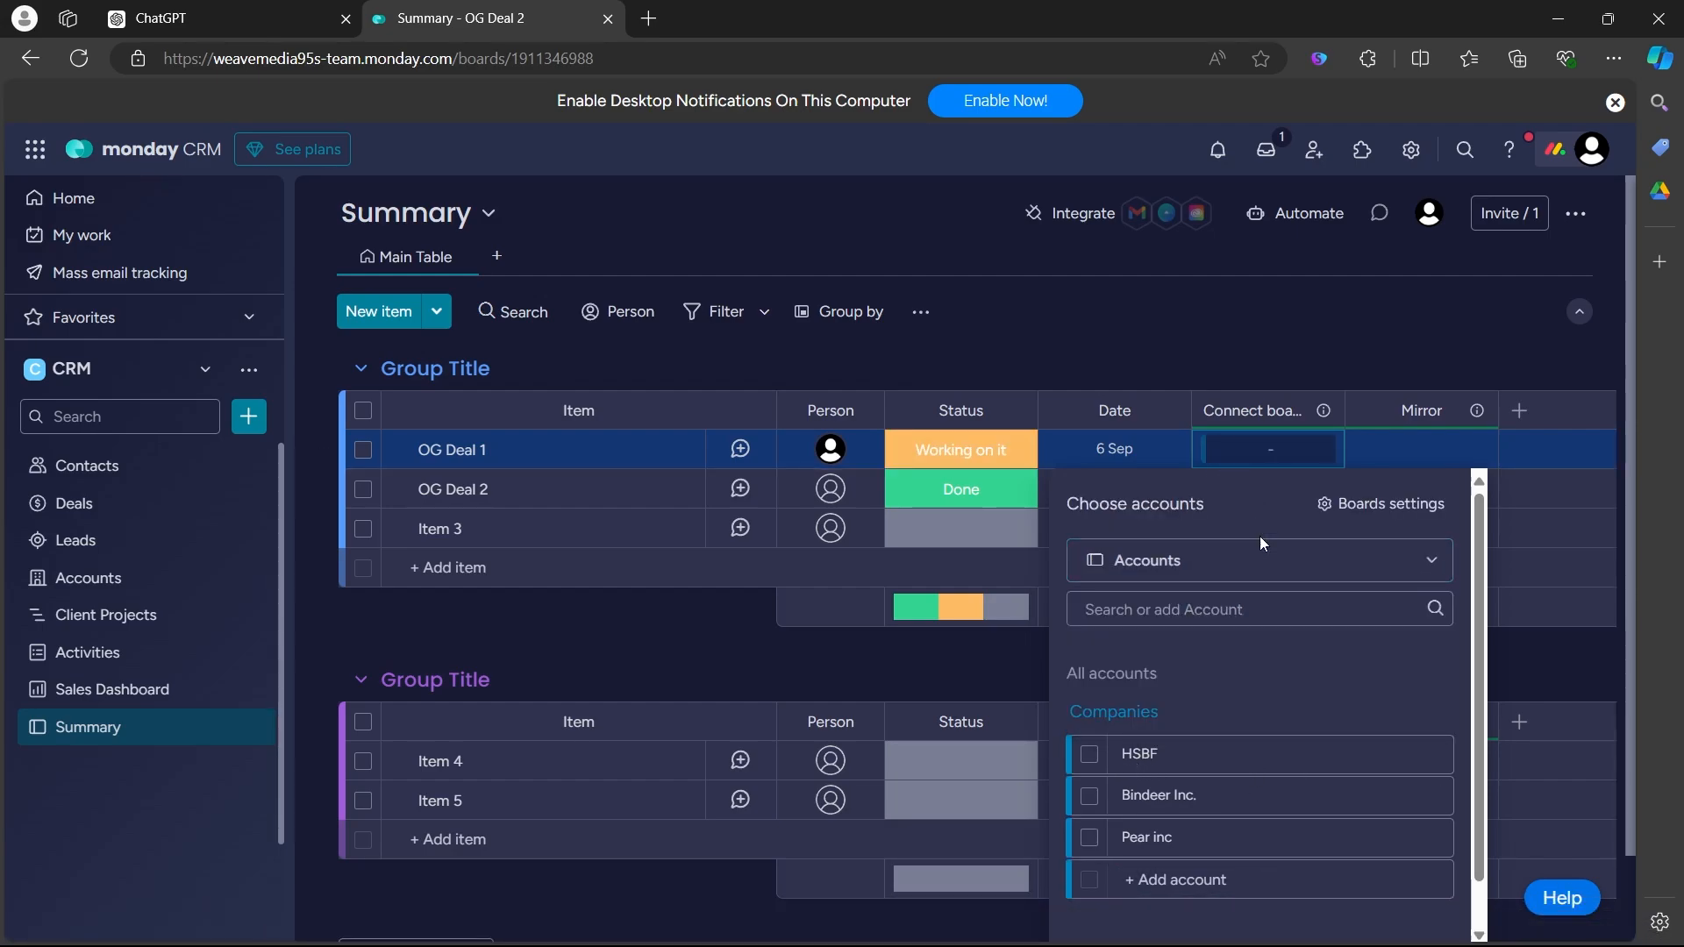
click(1092, 754)
Step: Link Deal 1 and Deal 2 from the Deals board to OG Deal 1 as well
scroll(1197, 766, down, 1)
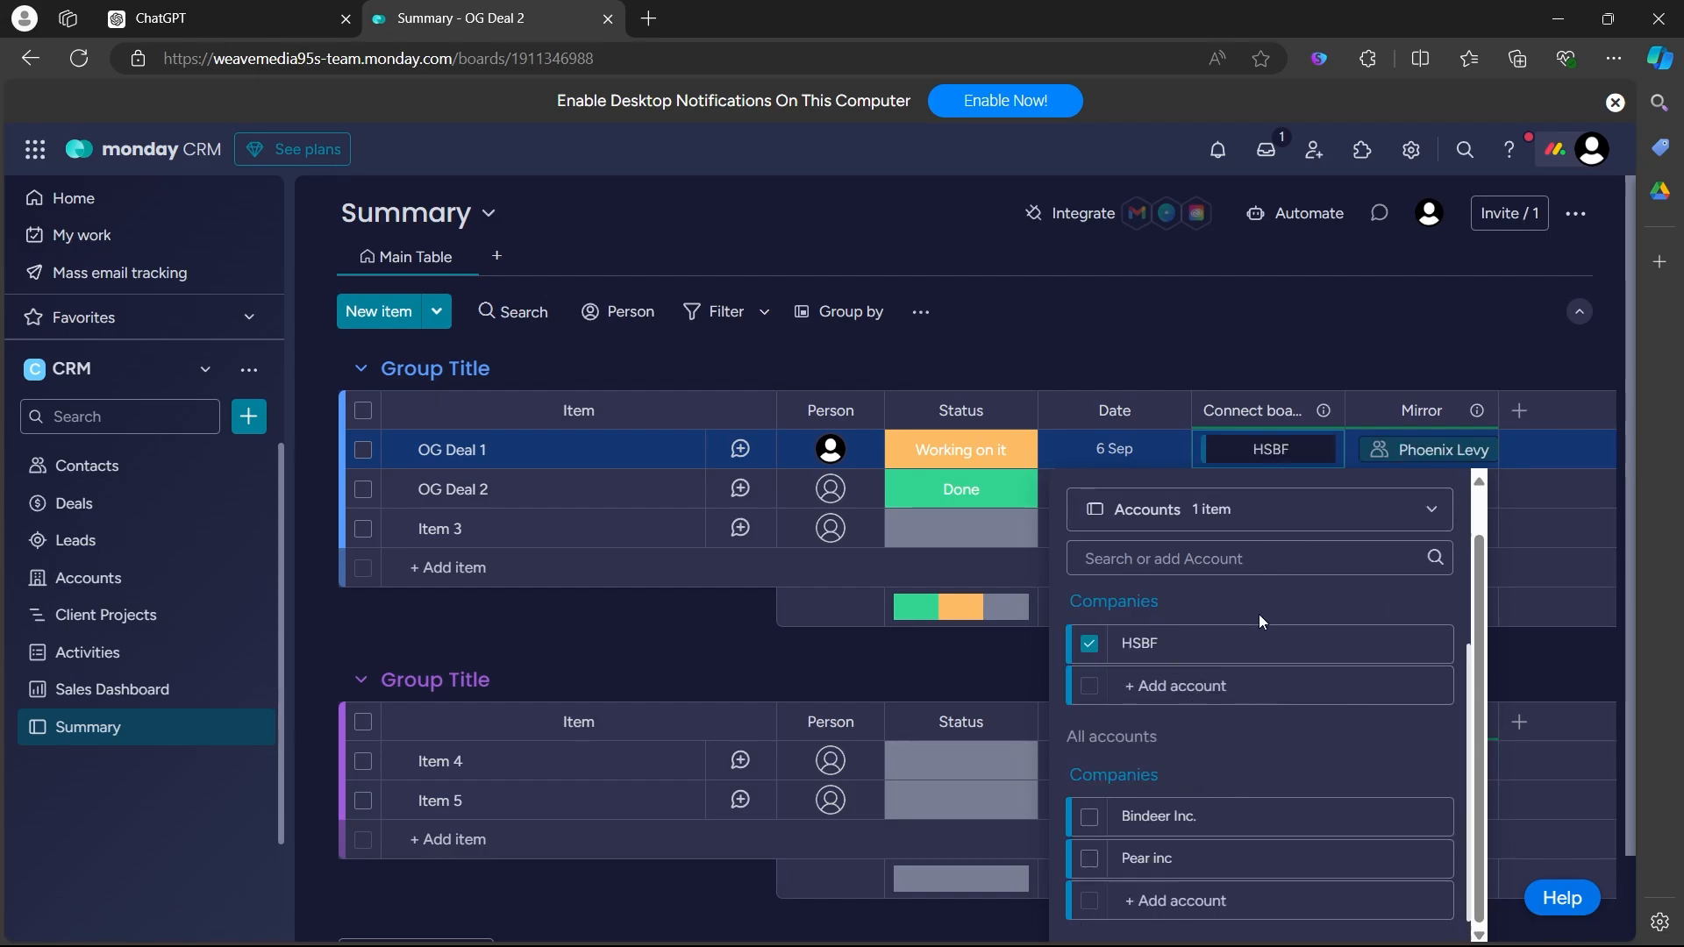
scroll(1260, 621, up, 1)
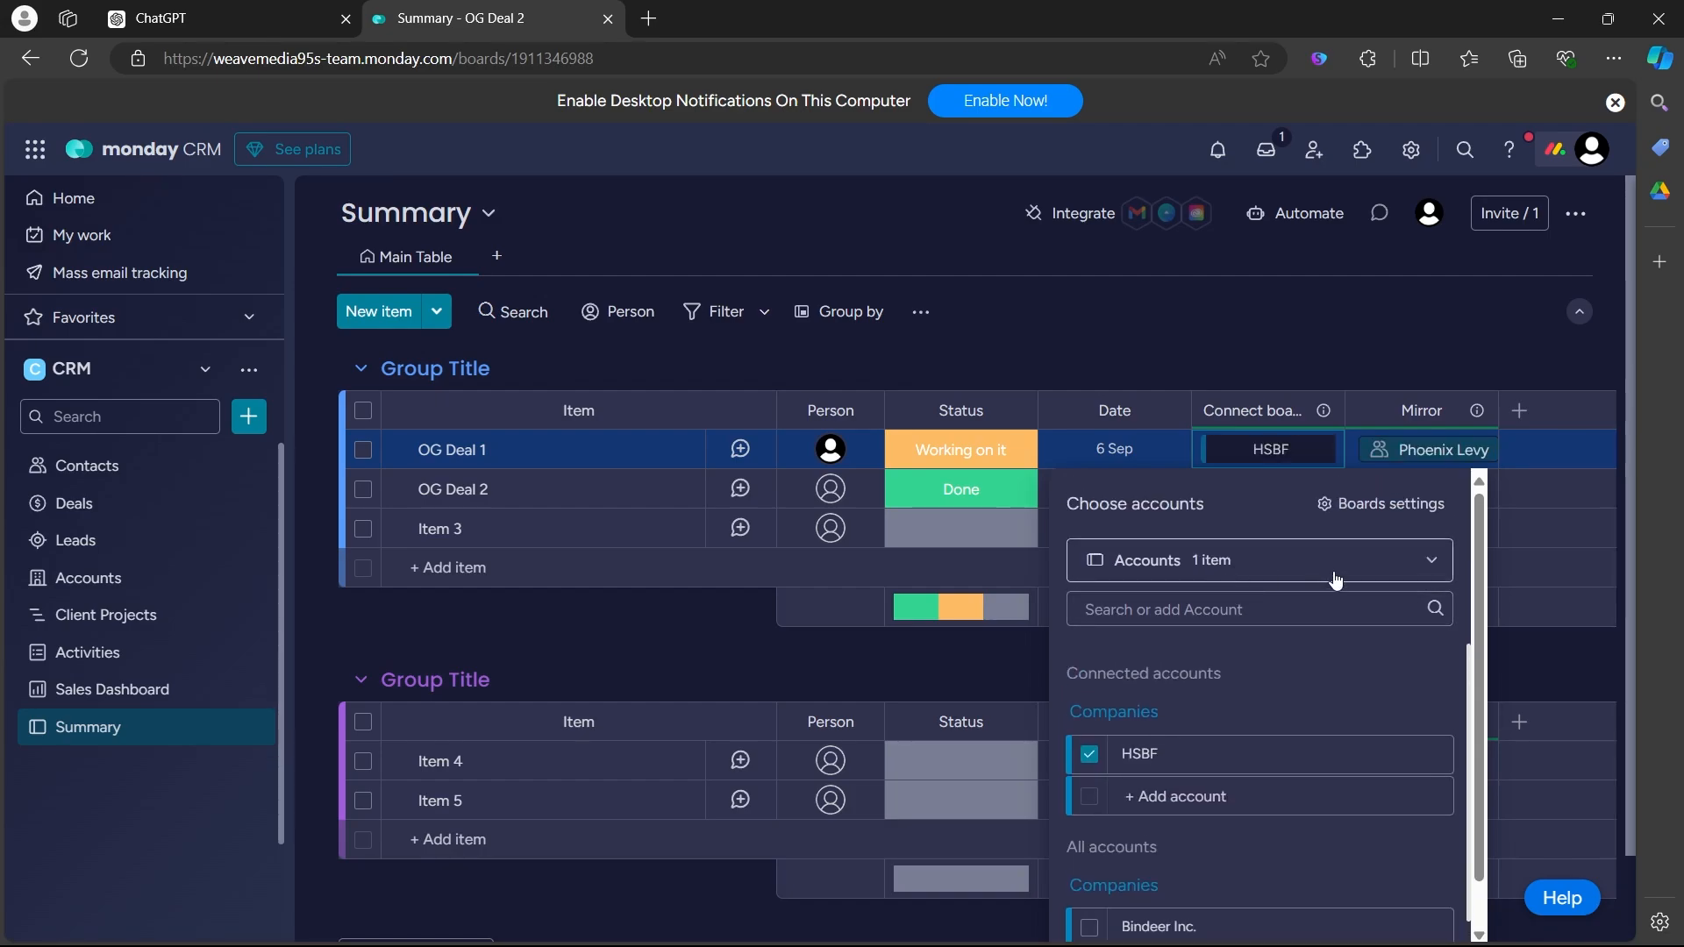
click(1336, 570)
click(1176, 681)
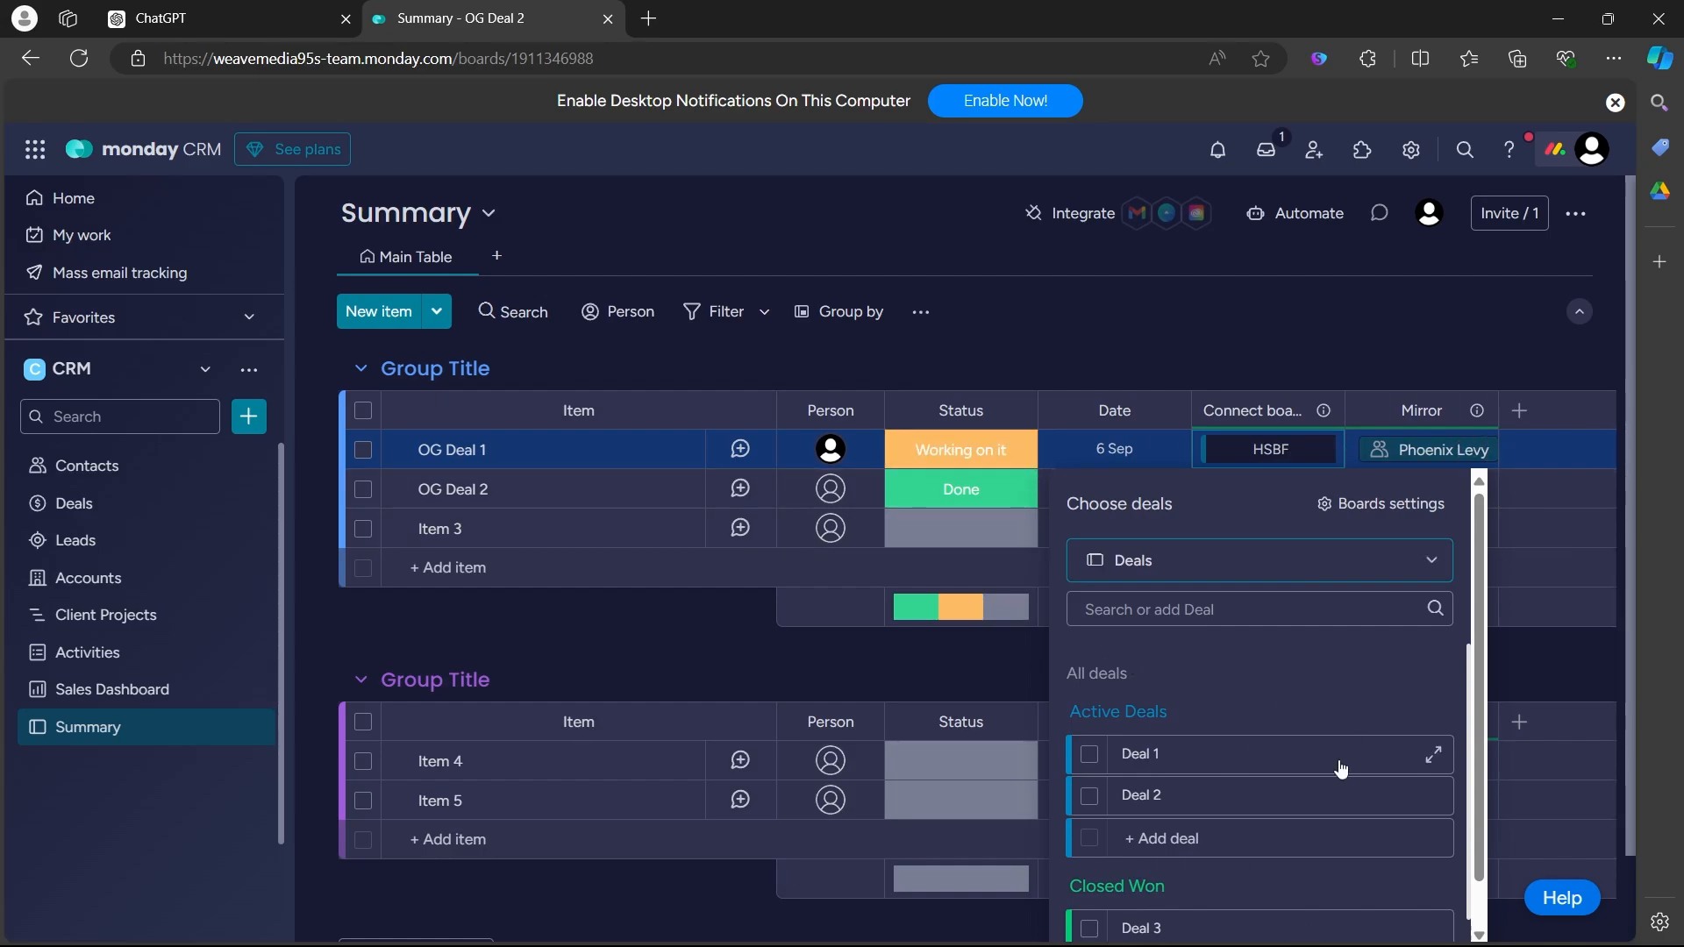
scroll(1266, 645, down, 1)
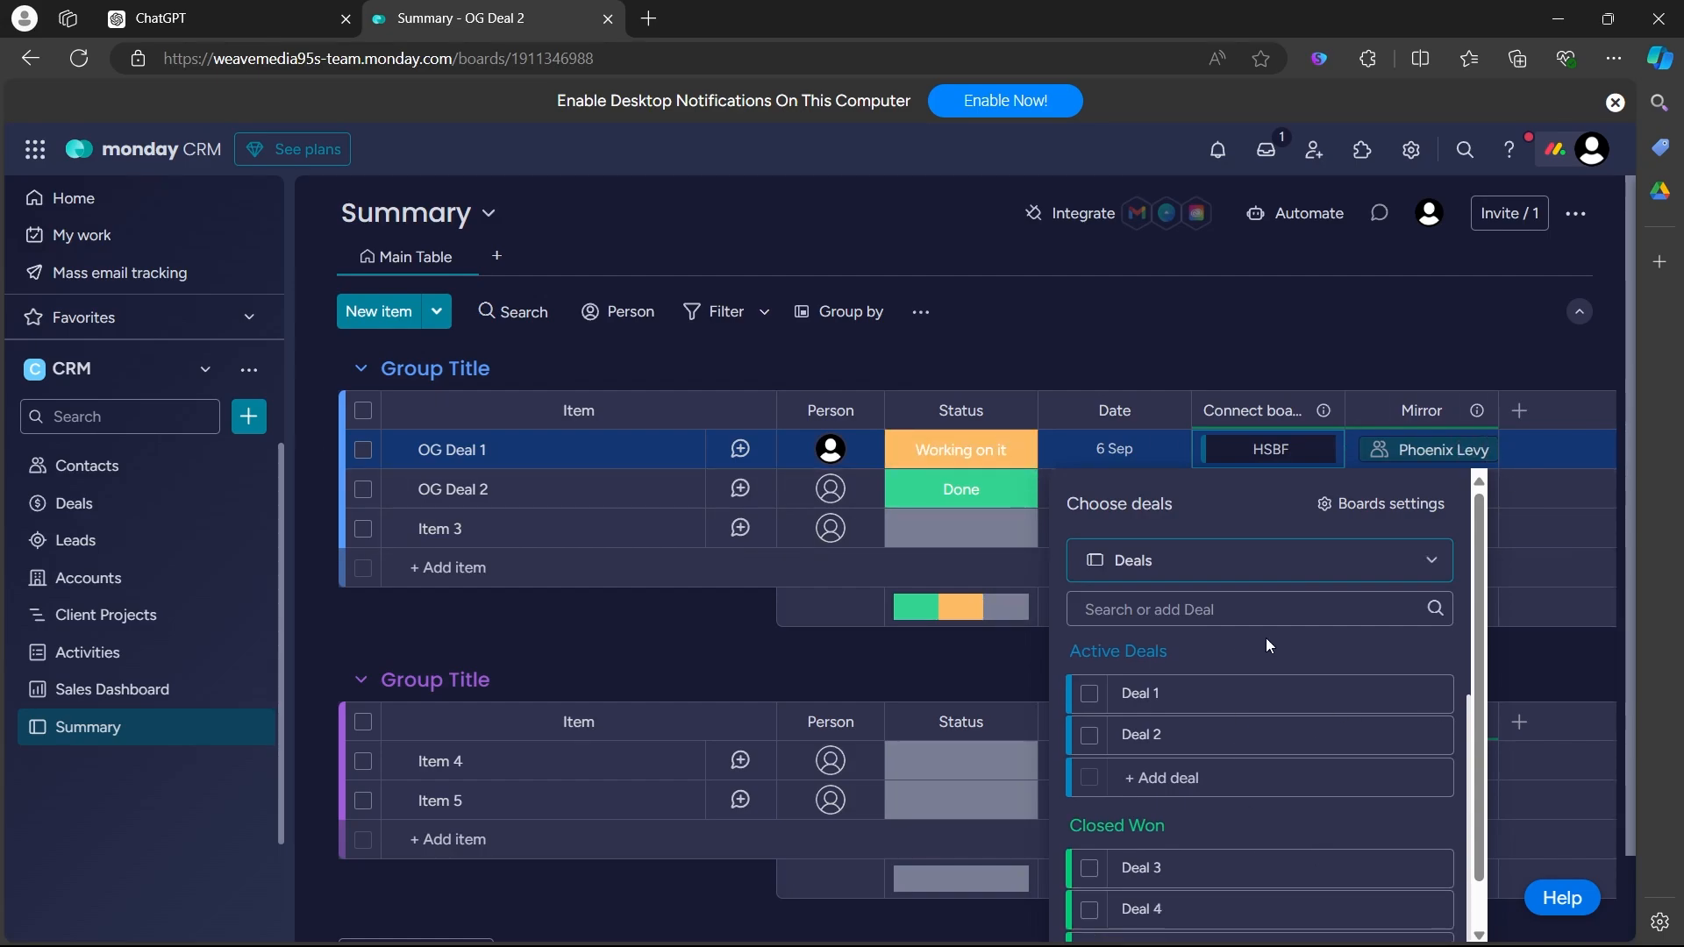
click(1091, 694)
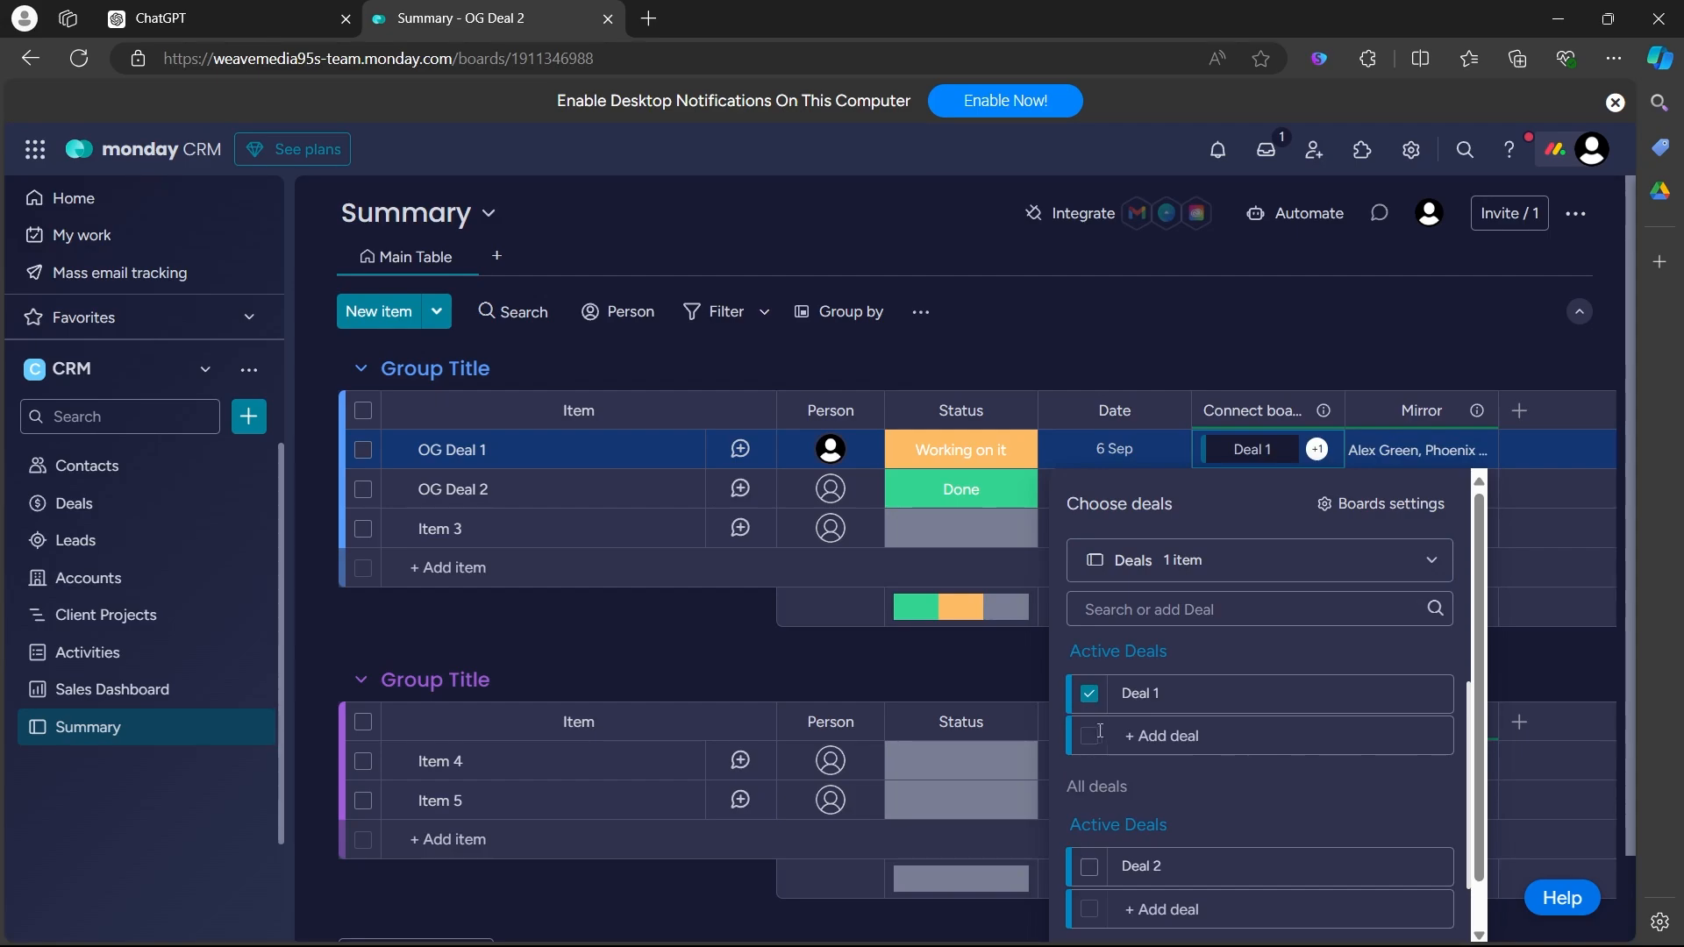
click(1090, 868)
Step: Rename the Connect boards column to Companies
click(1272, 413)
click(1290, 411)
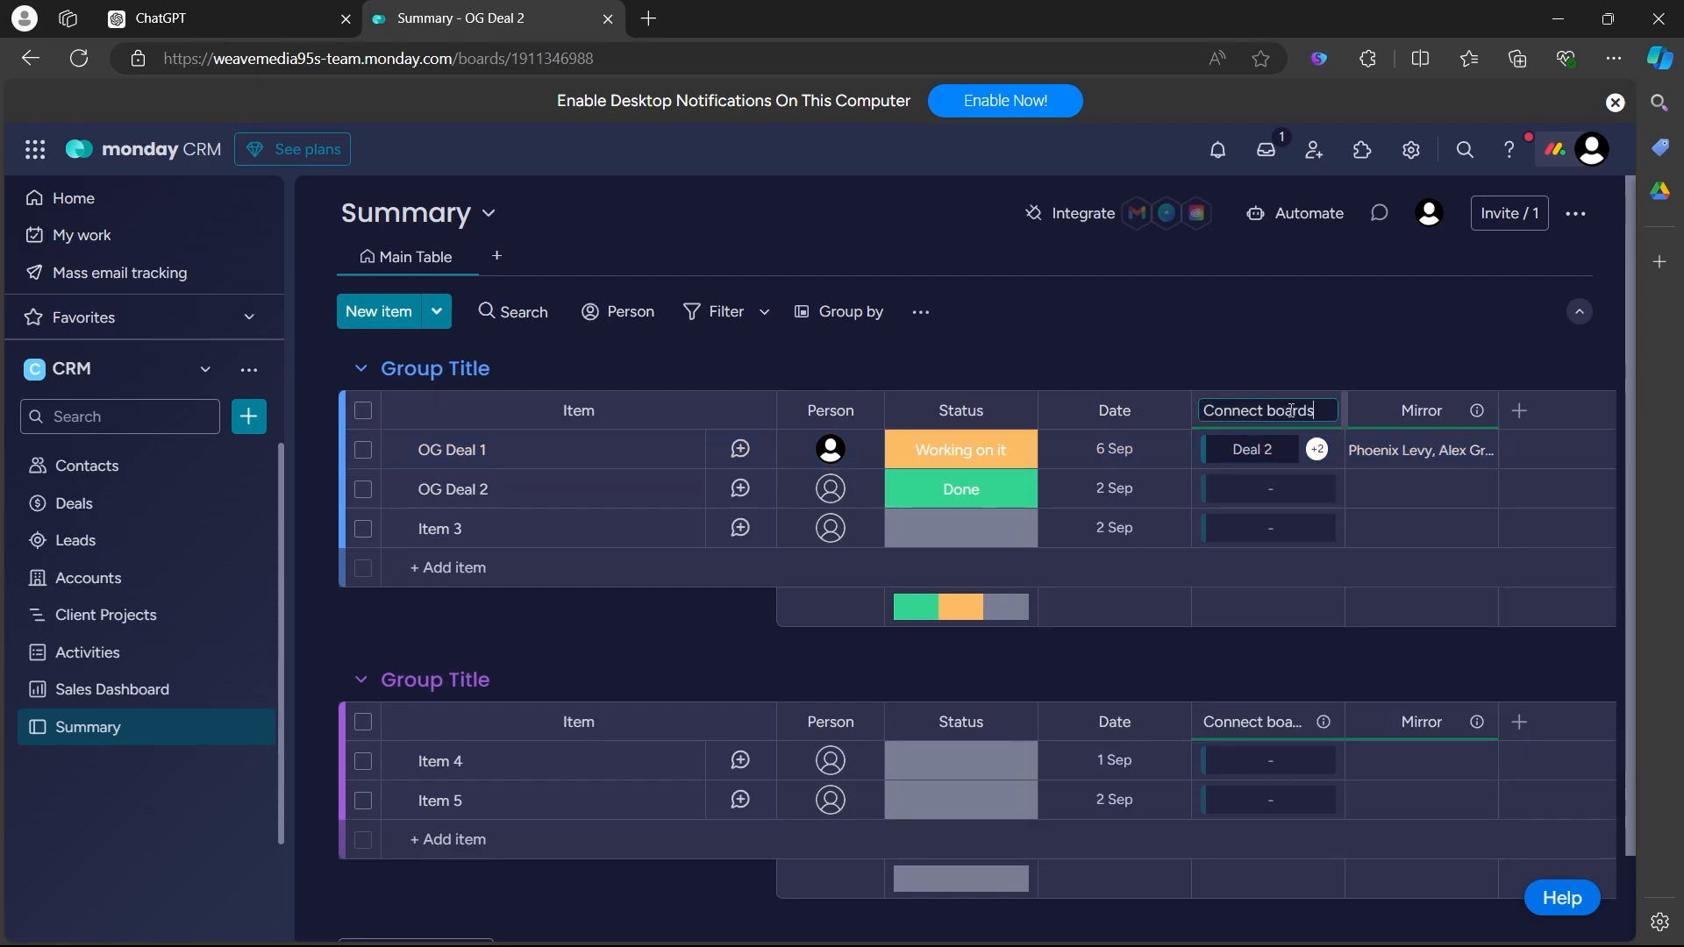
drag(1322, 413, 1112, 410)
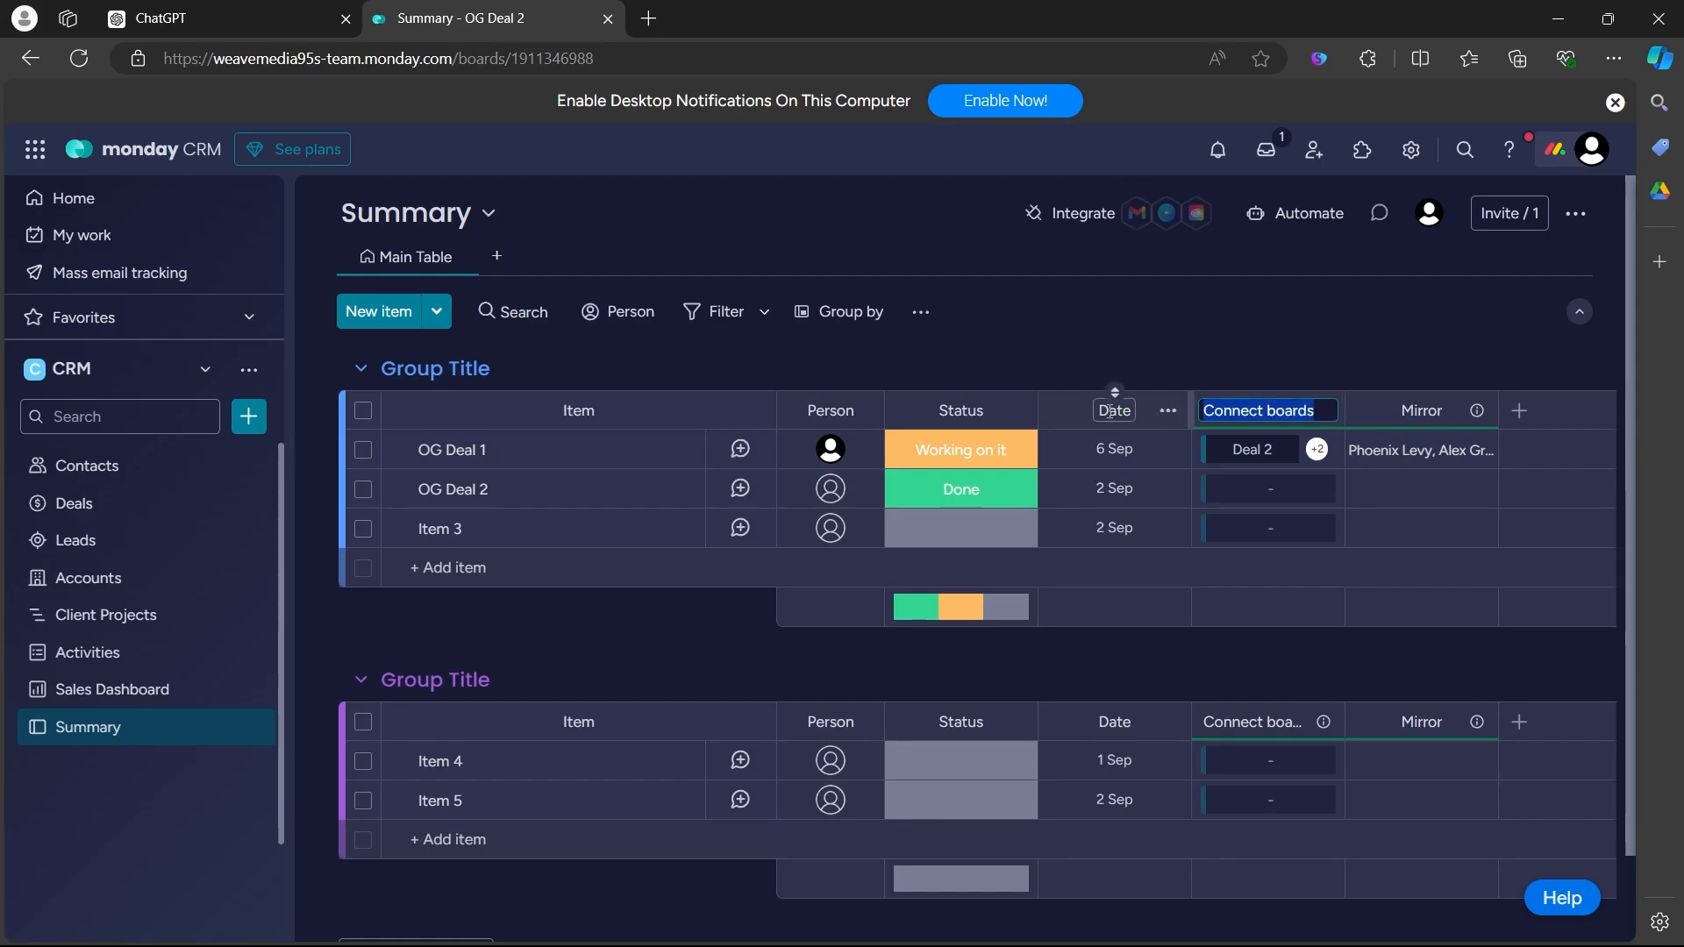
text(Companies)
key(Return)
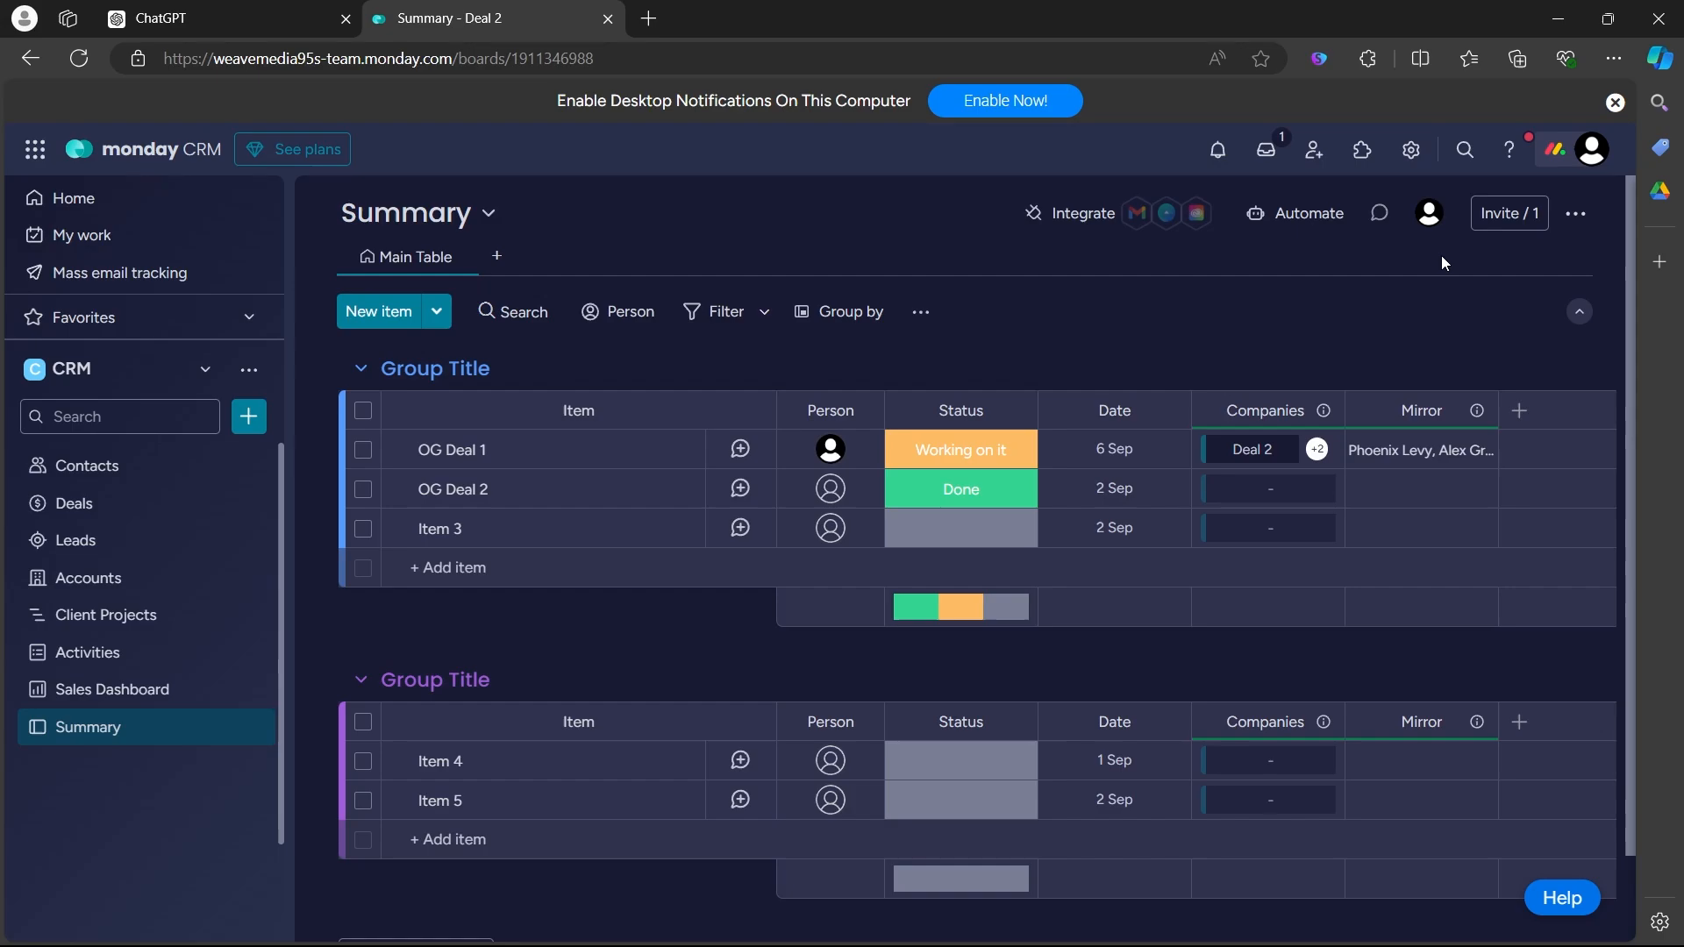